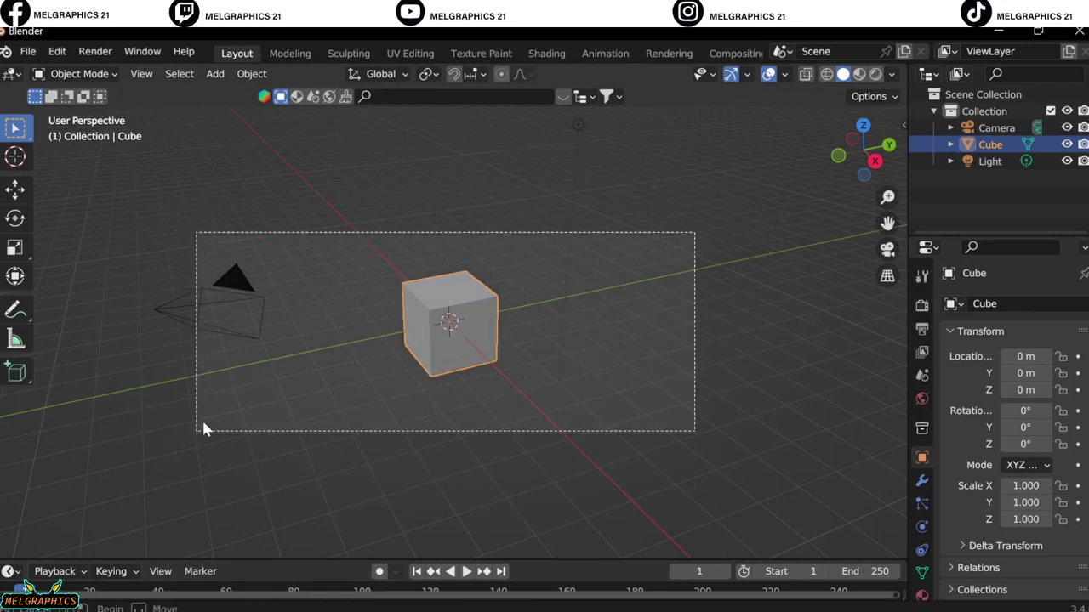
# Step: Delete the default camera, cube and light, then add a UV sphere in front view
pyautogui.press('Delete')
pyautogui.press('KP_1')
pyautogui.hotkey('shift', 'a')
pyautogui.click(428, 326)
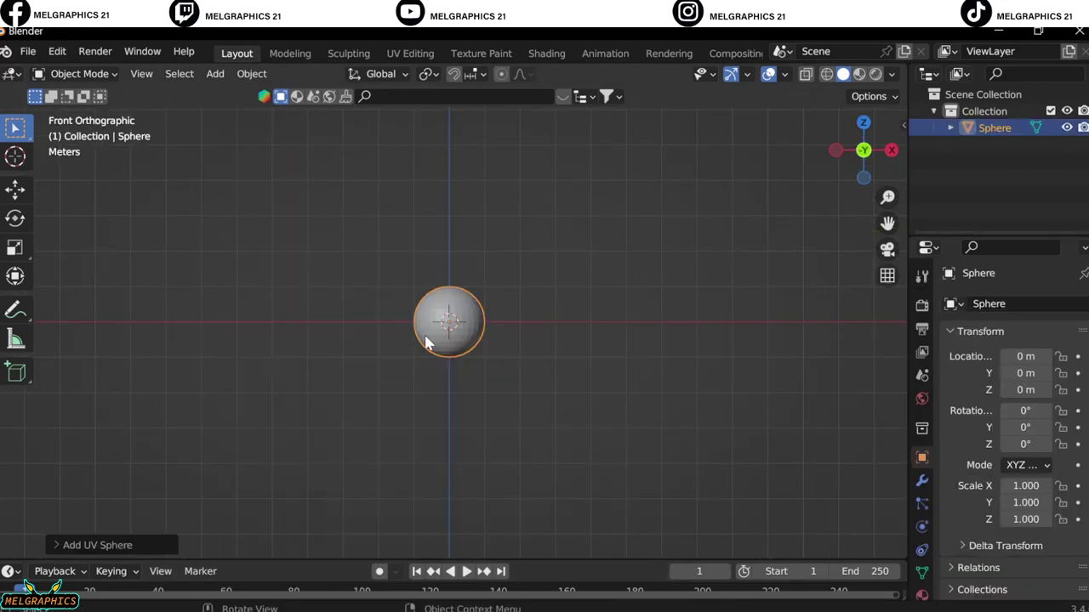
pyautogui.scroll(5, 428, 343)
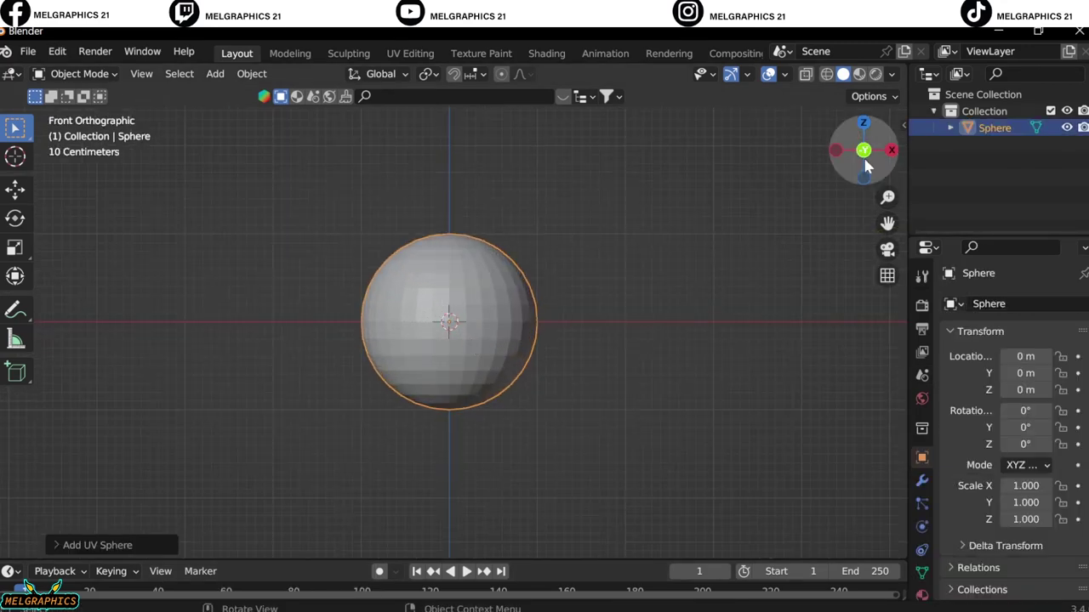
# Step: Put the sphere in Sculpt Mode with an enlarged Elastic Deform brush
pyautogui.press('n')
pyautogui.click(87, 74)
pyautogui.click(64, 131)
pyautogui.scroll(3, 449, 322)
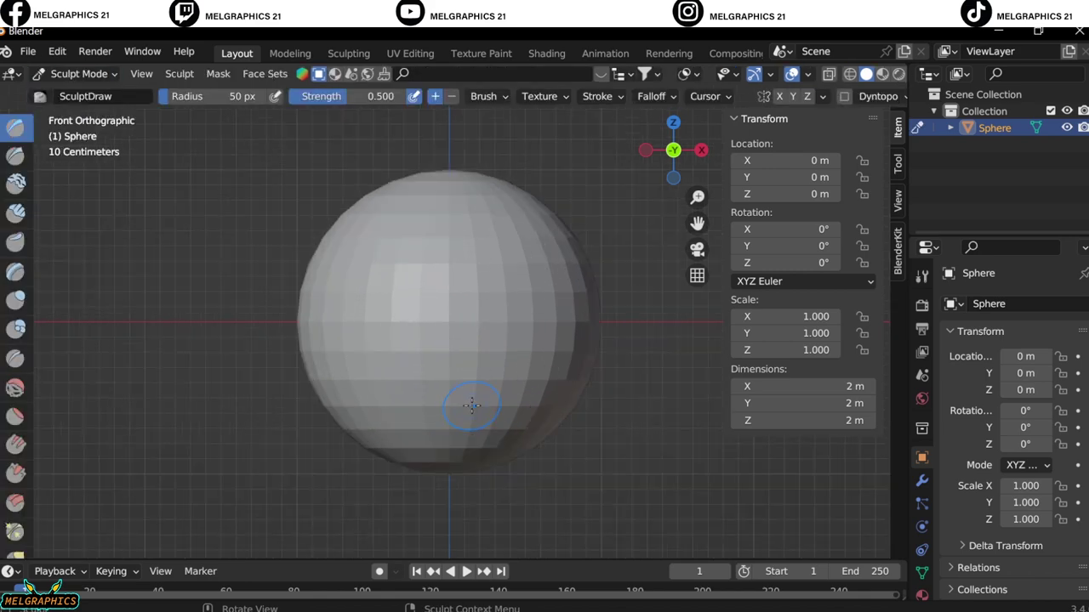
pyautogui.click(17, 451)
pyautogui.press('f')
pyautogui.click(437, 473)
# Step: Stretch and widen the sphere into an egg-shaped head, about 1.66 × 1.93 × 2.16 m
pyautogui.moveTo(438, 474); pyautogui.dragTo(455, 480)
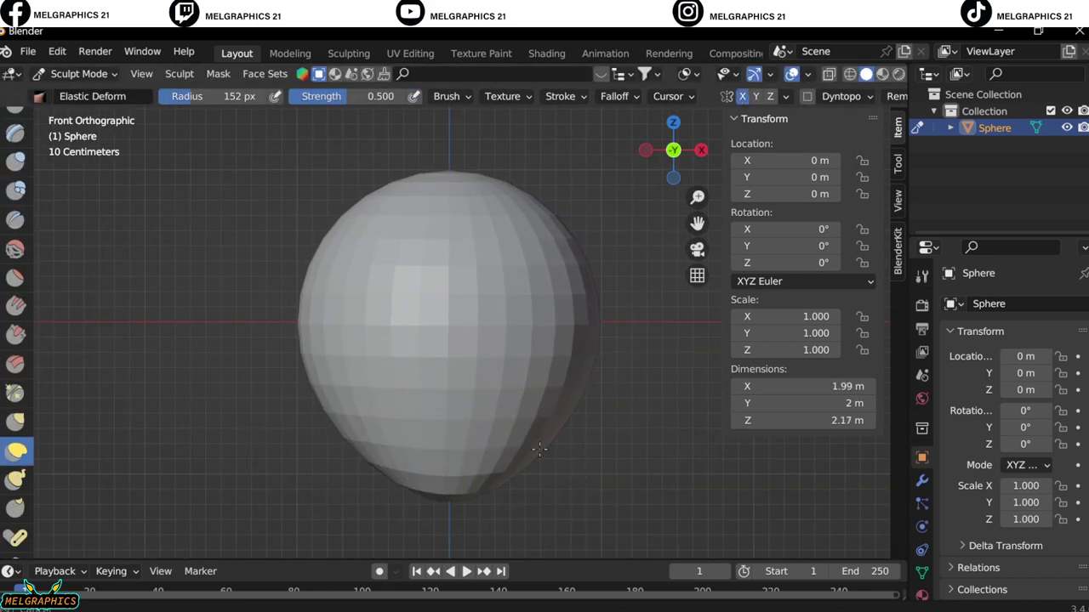
pyautogui.moveTo(607, 342); pyautogui.dragTo(498, 358)
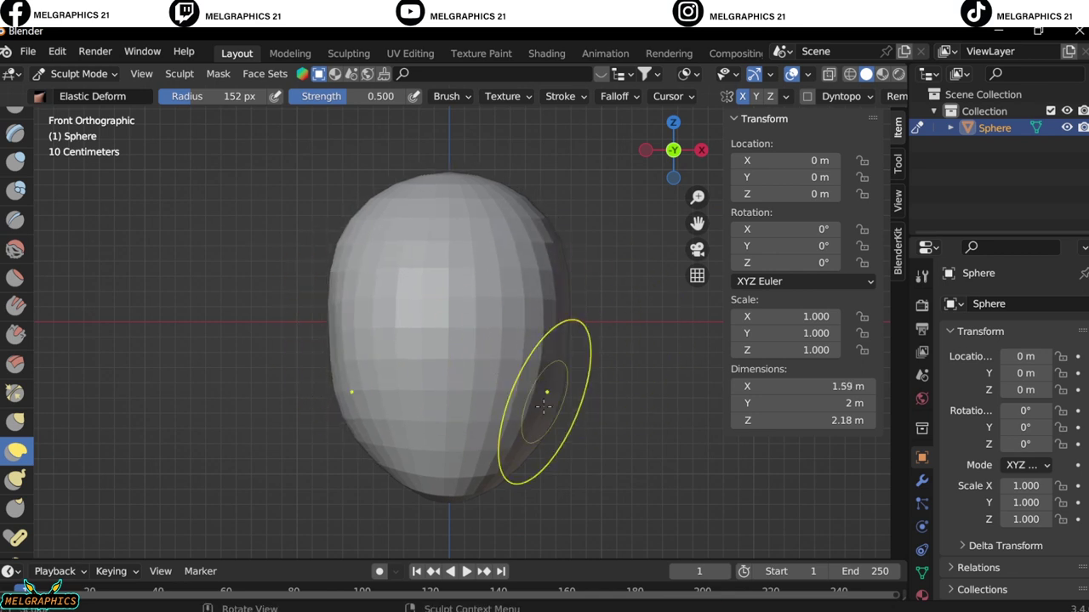
pyautogui.moveTo(542, 406)
pyautogui.mouseDown()
pyautogui.moveTo(563, 328)
pyautogui.moveTo(558, 344)
pyautogui.mouseUp()
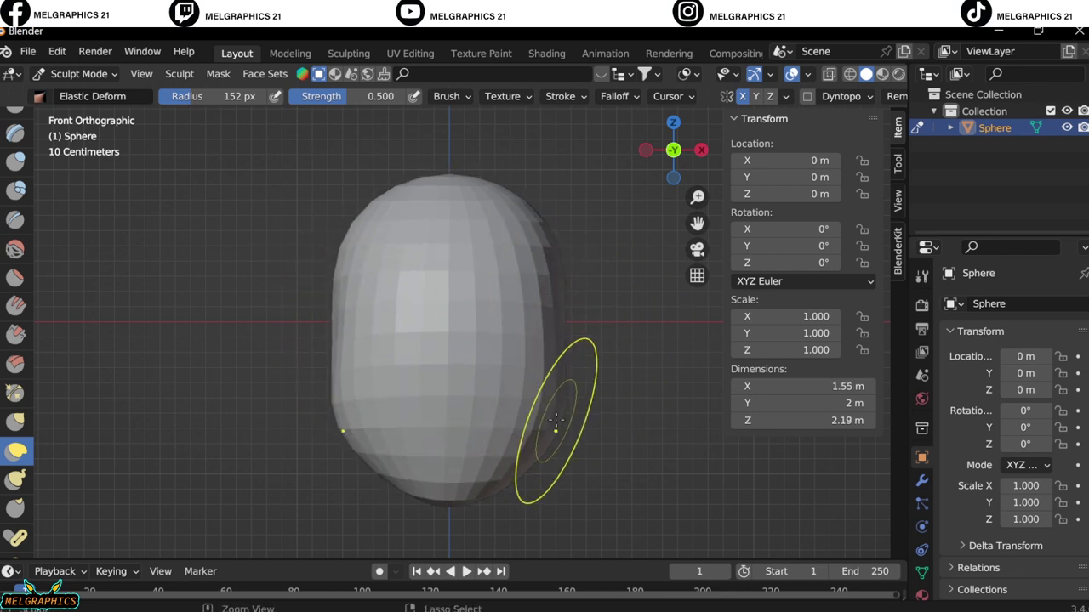
pyautogui.moveTo(549, 412); pyautogui.dragTo(567, 348, button='middle')
pyautogui.moveTo(529, 427); pyautogui.dragTo(403, 418, button='middle')
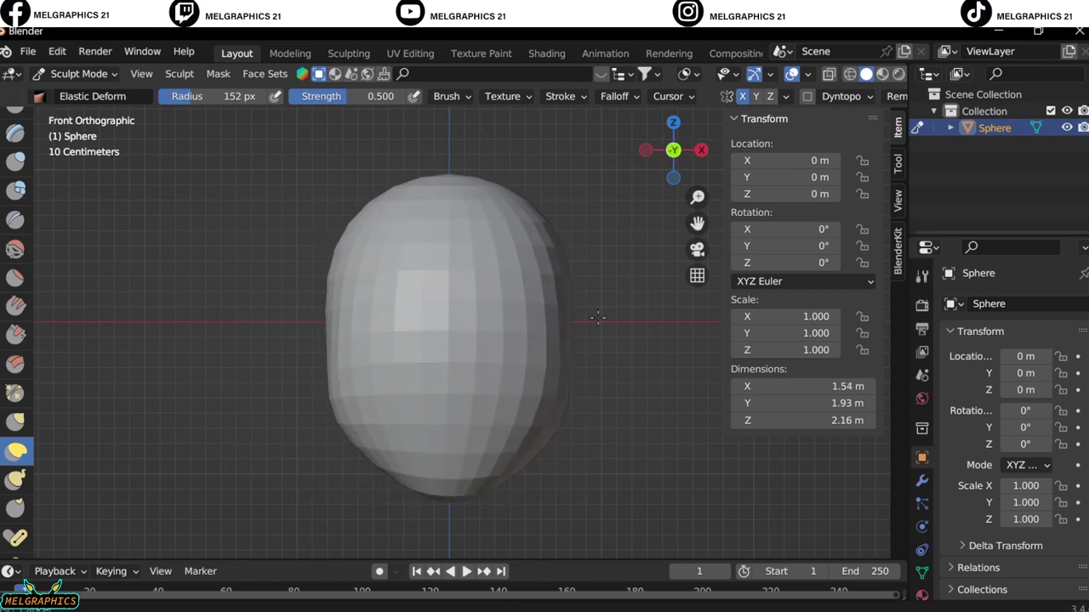
pyautogui.moveTo(559, 311); pyautogui.dragTo(525, 404)
pyautogui.moveTo(563, 361); pyautogui.dragTo(449, 377)
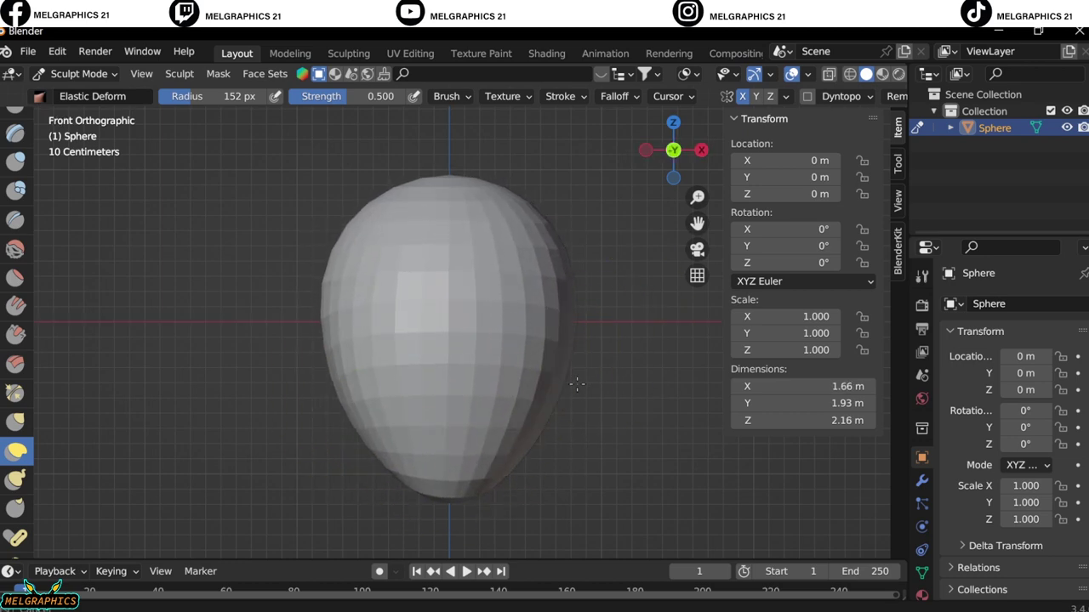
# Step: Add a small UV sphere and place it at the head's lower right
pyautogui.click(78, 73)
pyautogui.click(85, 89)
pyautogui.hotkey('shift', 'a')
pyautogui.click(536, 330)
pyautogui.press('s')
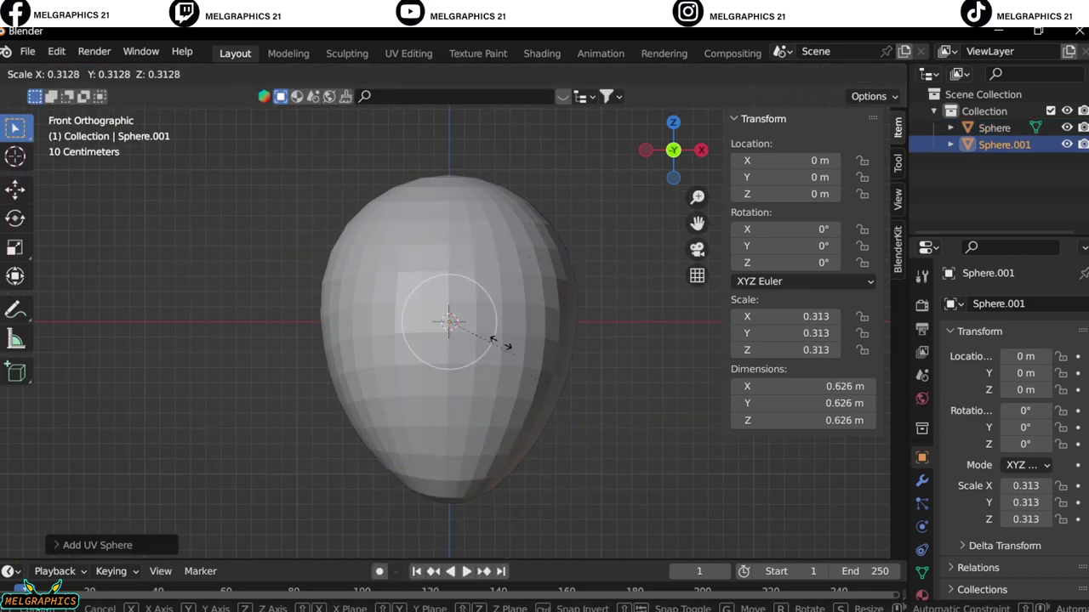
pyautogui.press('g')
pyautogui.click(603, 394)
# Step: Sculpt the small sphere into a curved ear with the Snake Hook and Grab brushes
pyautogui.click(78, 73)
pyautogui.click(85, 128)
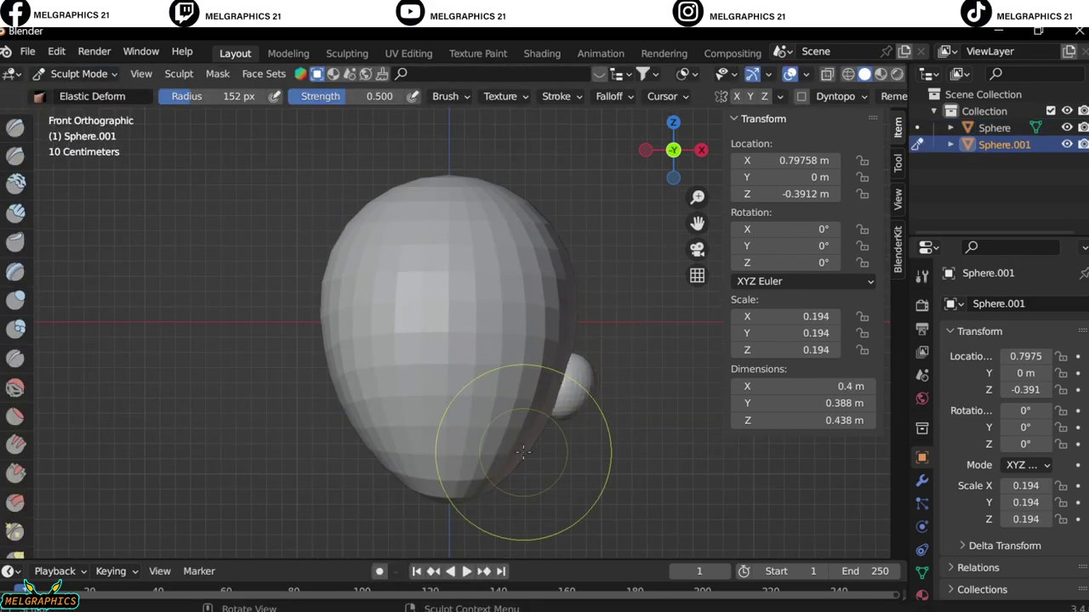
pyautogui.scroll(-3, 15, 510)
pyautogui.click(16, 547)
pyautogui.press('g')
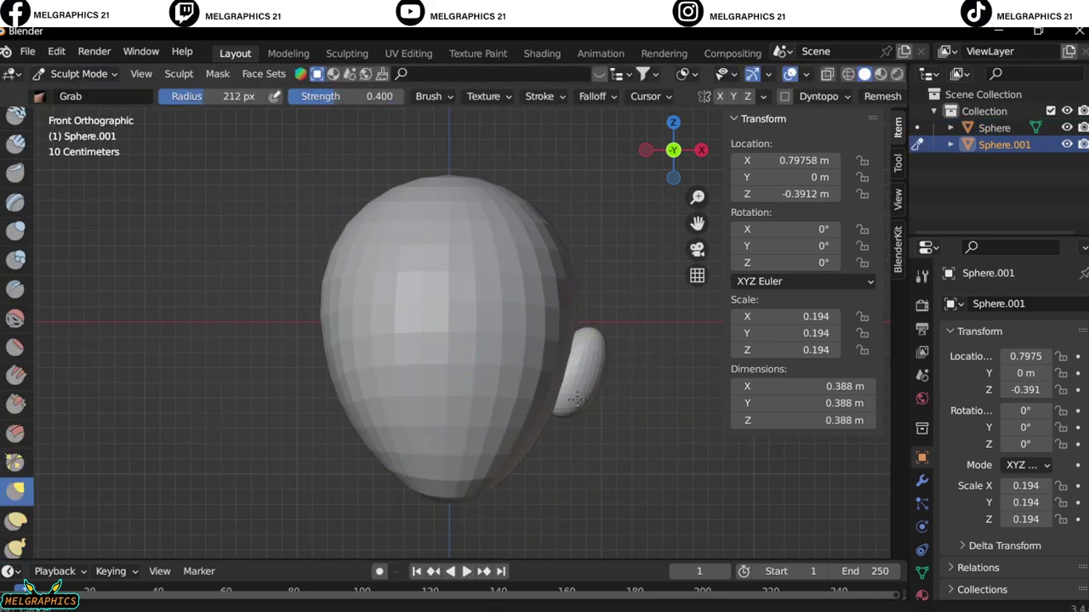
pyautogui.press('KP_3')
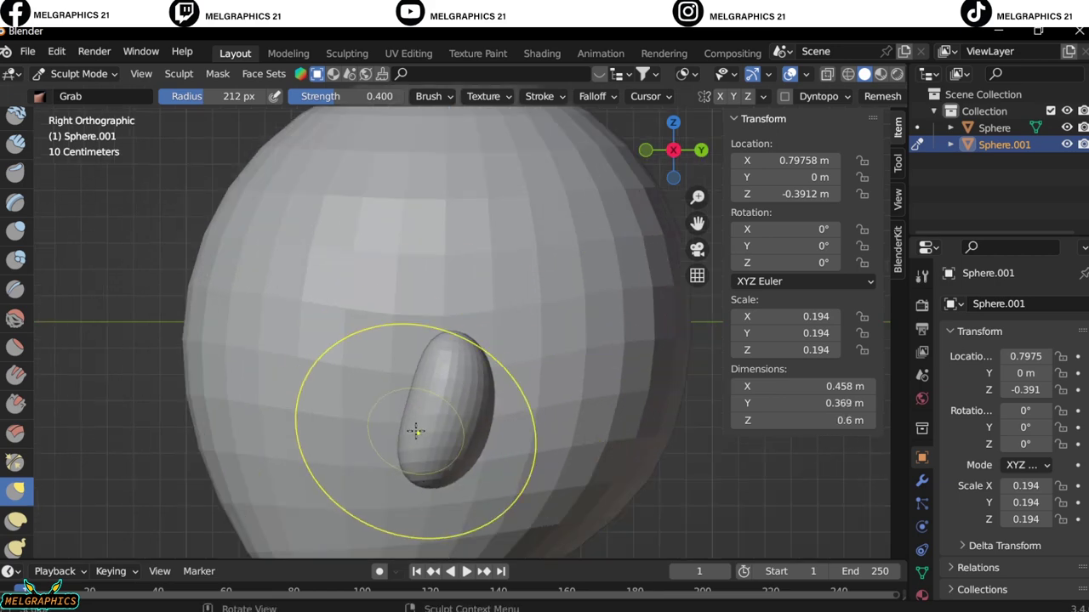
pyautogui.click(15, 155)
pyautogui.moveTo(510, 409)
pyautogui.mouseDown(button='middle')
pyautogui.moveTo(602, 399)
pyautogui.moveTo(481, 397)
pyautogui.mouseUp(button='middle')
pyautogui.scroll(-3, 482, 397)
# Step: Add a Mirror modifier to the ear so it appears on both sides of the head
pyautogui.click(78, 74)
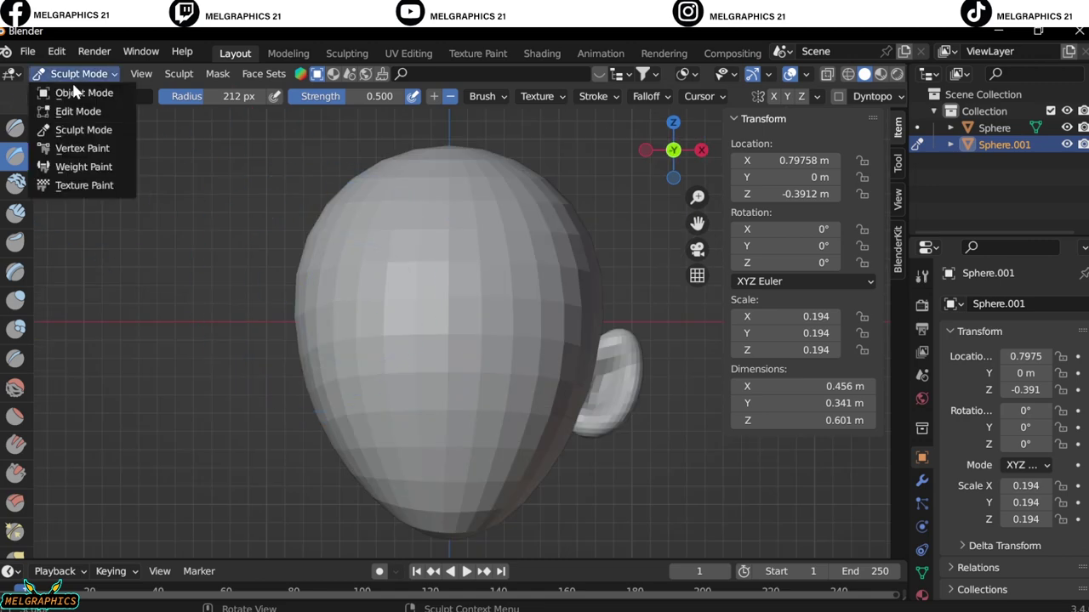
pyautogui.click(84, 92)
pyautogui.click(922, 481)
pyautogui.click(974, 304)
pyautogui.click(731, 502)
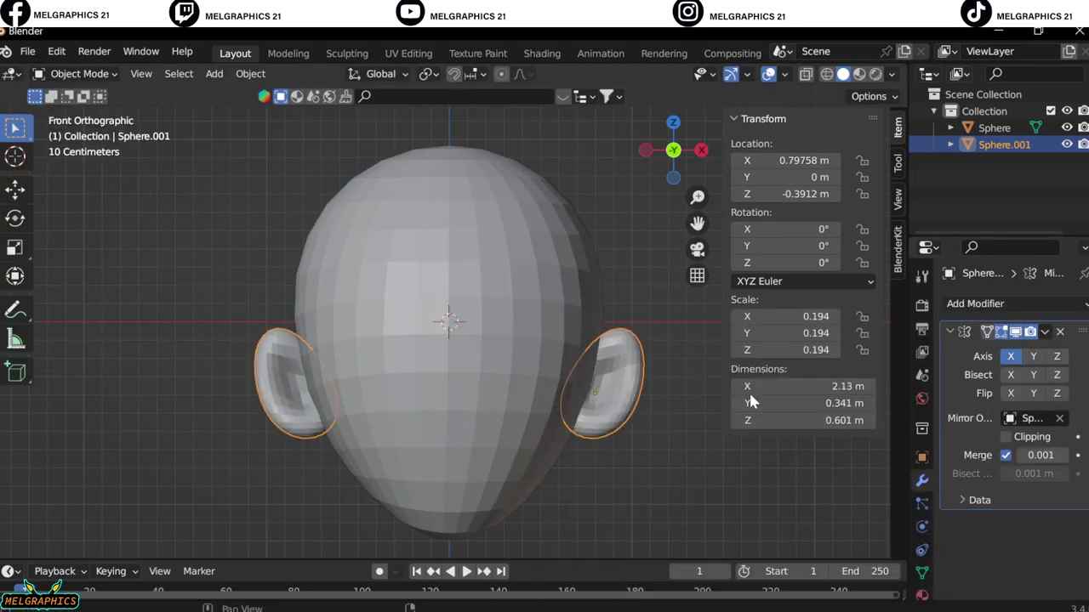
pyautogui.click(661, 476)
pyautogui.moveTo(661, 476); pyautogui.dragTo(457, 433, button='middle')
# Step: Add a small test sphere at the head's upper right, then delete it
pyautogui.press('KP_1')
pyautogui.hotkey('shift', 'a')
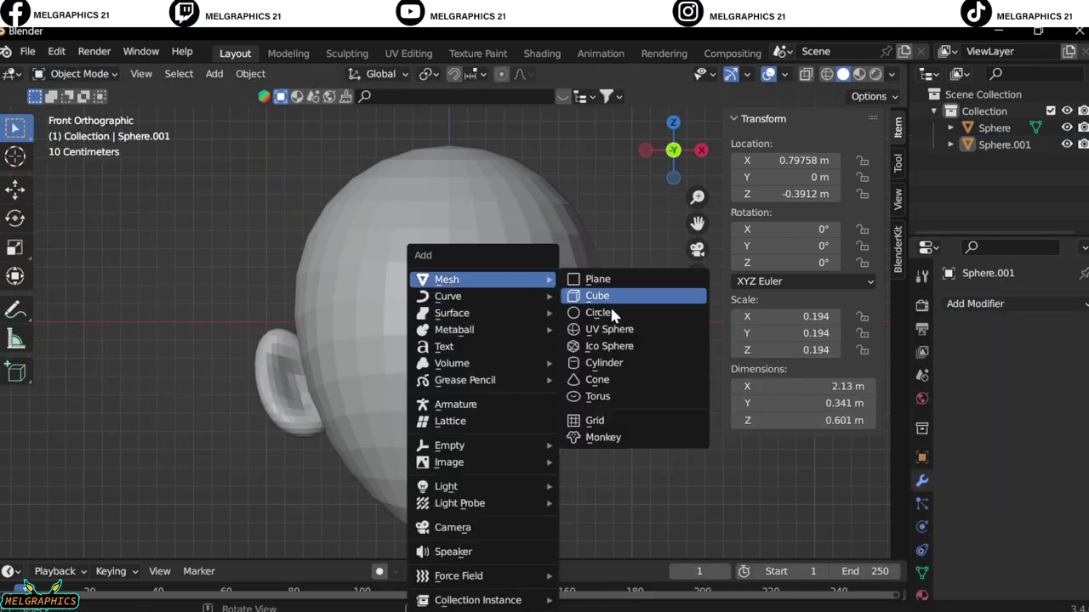
pyautogui.click(607, 328)
pyautogui.press('s')
pyautogui.click(502, 345)
pyautogui.press('g')
pyautogui.click(567, 280)
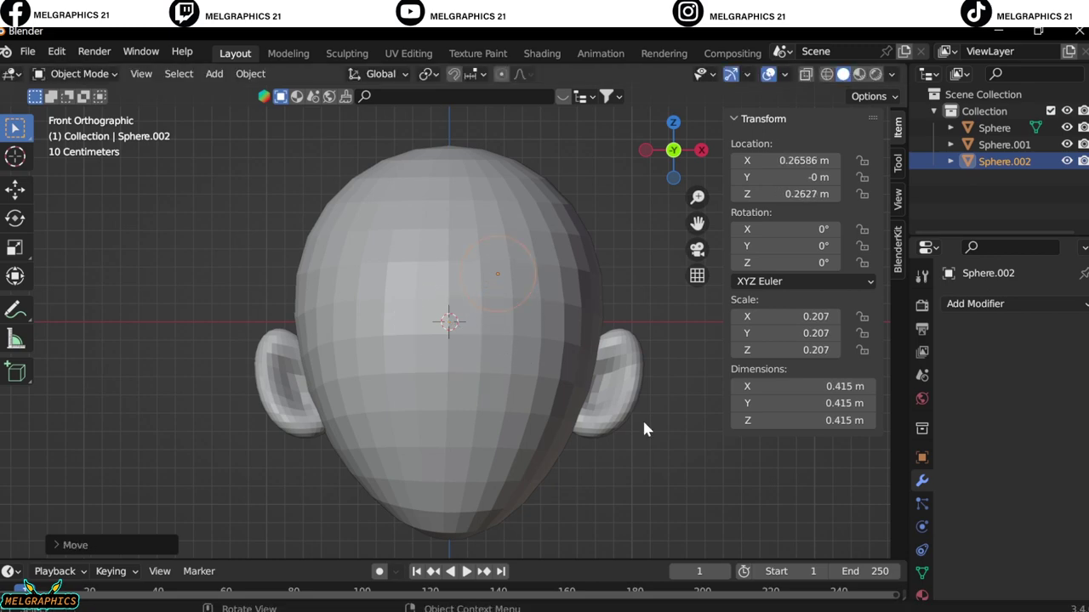
pyautogui.press('Delete')
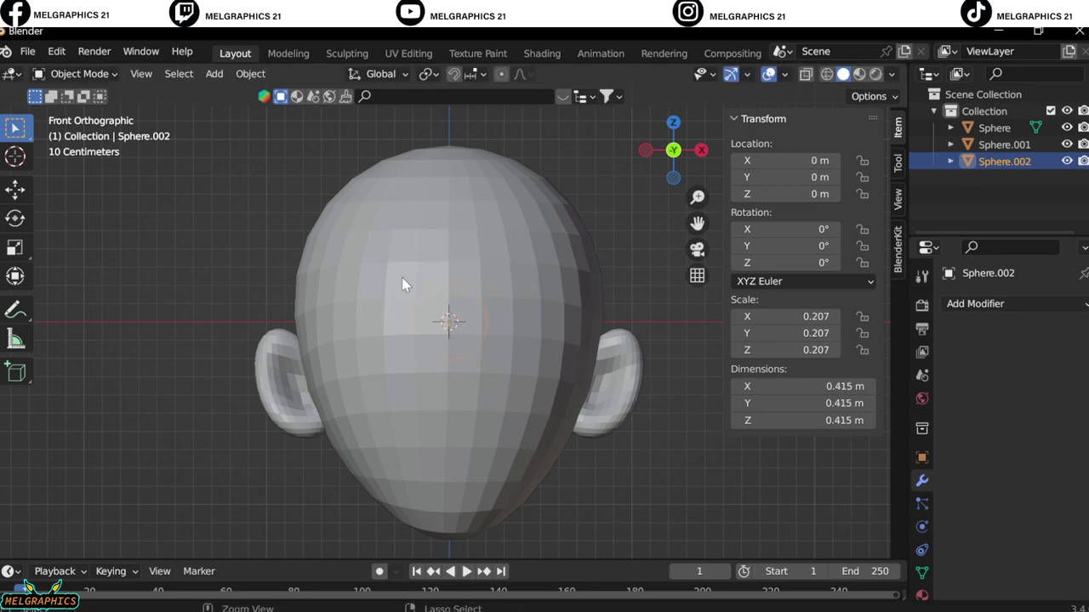
# Step: In Edit Mode, move several upper-right vertices of the head in front and side views
pyautogui.click(437, 275)
pyautogui.click(79, 74)
pyautogui.press('Tab')
pyautogui.scroll(3, 432, 230)
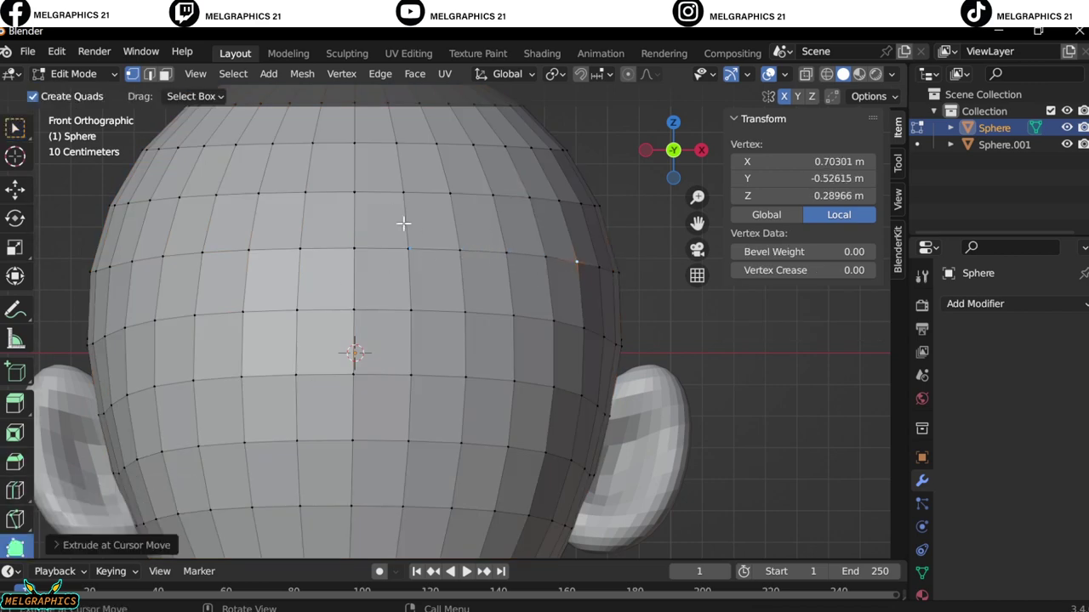
pyautogui.press('g')
pyautogui.rightClick(554, 222)
pyautogui.click(545, 269)
pyautogui.press('g')
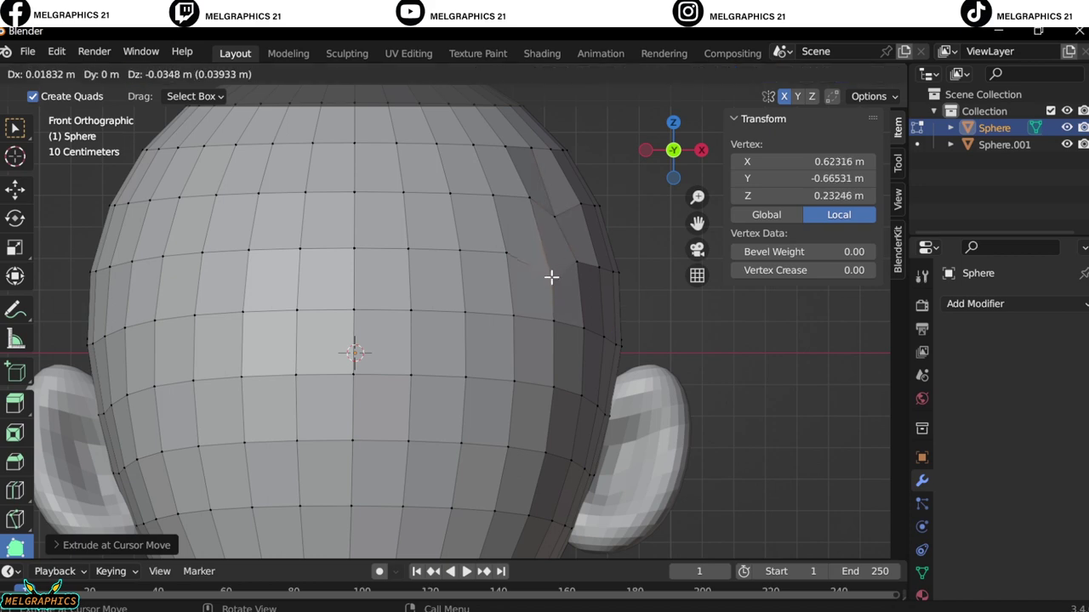
pyautogui.rightClick(552, 278)
pyautogui.press('g')
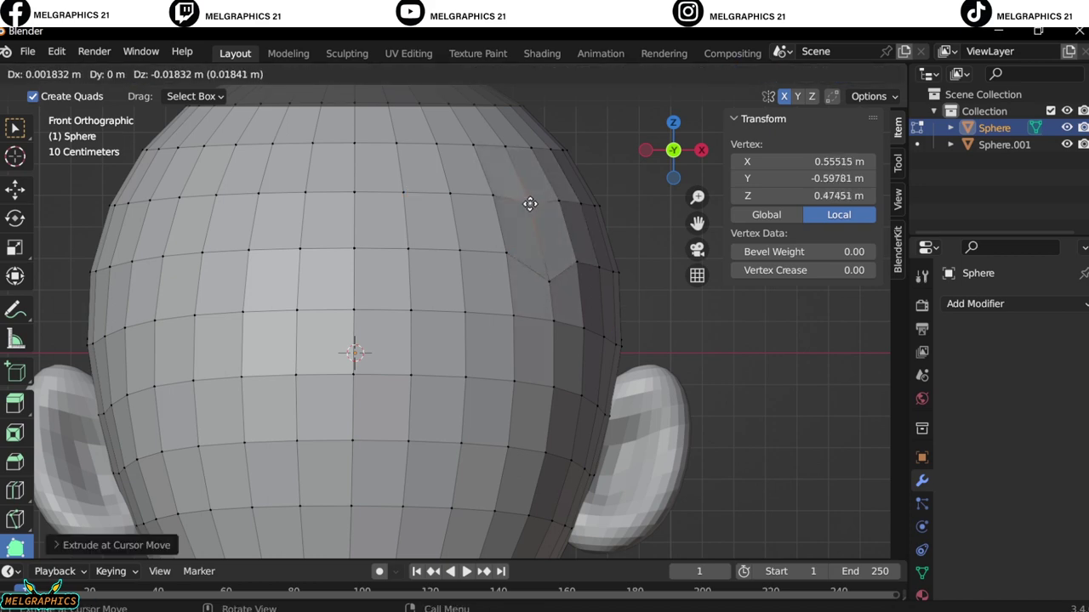
pyautogui.click(530, 204)
pyautogui.press('KP_3')
pyautogui.press('g')
pyautogui.click(250, 201)
pyautogui.press('KP_1')
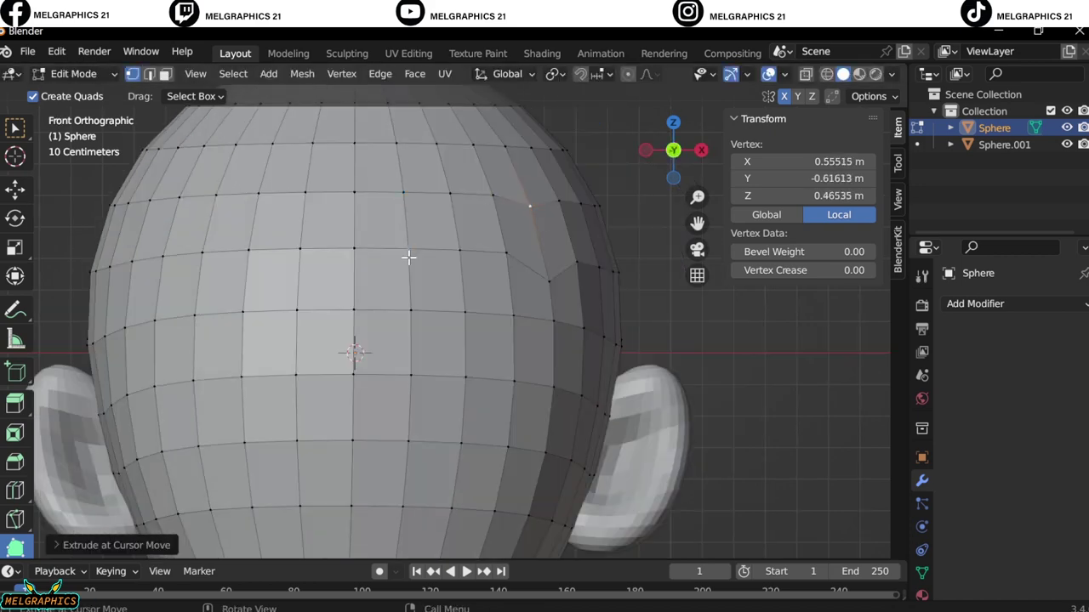
# Step: Select a patch of upper-right faces on the head, then leave Edit Mode
pyautogui.click(406, 248)
pyautogui.keyDown('ctrl'); pyautogui.click(446, 207); pyautogui.keyUp('ctrl')
pyautogui.scroll(-5, 516, 235)
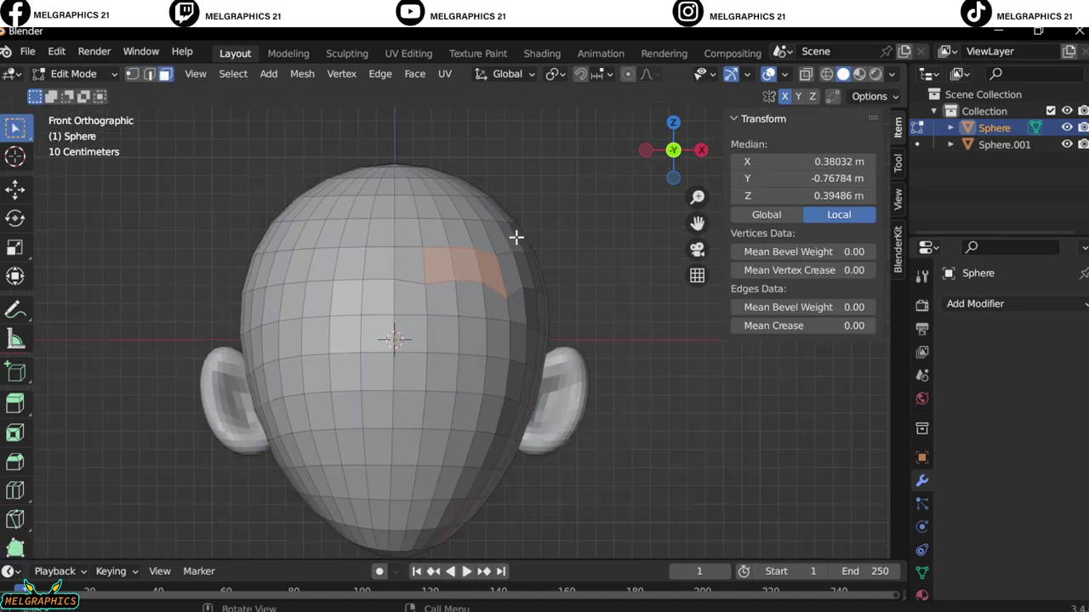
pyautogui.scroll(6, 457, 250)
pyautogui.scroll(-6, 528, 250)
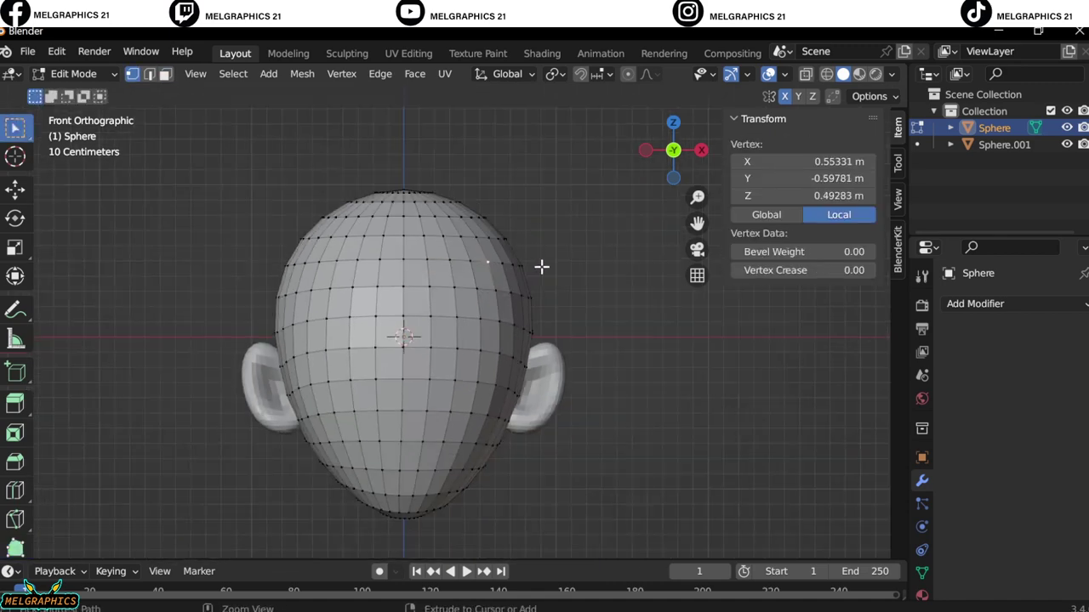
pyautogui.press('Tab')
pyautogui.hotkey('shift', 'a')
# Step: Shrink a new sphere and place it forward on the face's upper right
pyautogui.press('s')
pyautogui.click(436, 319)
pyautogui.press('g')
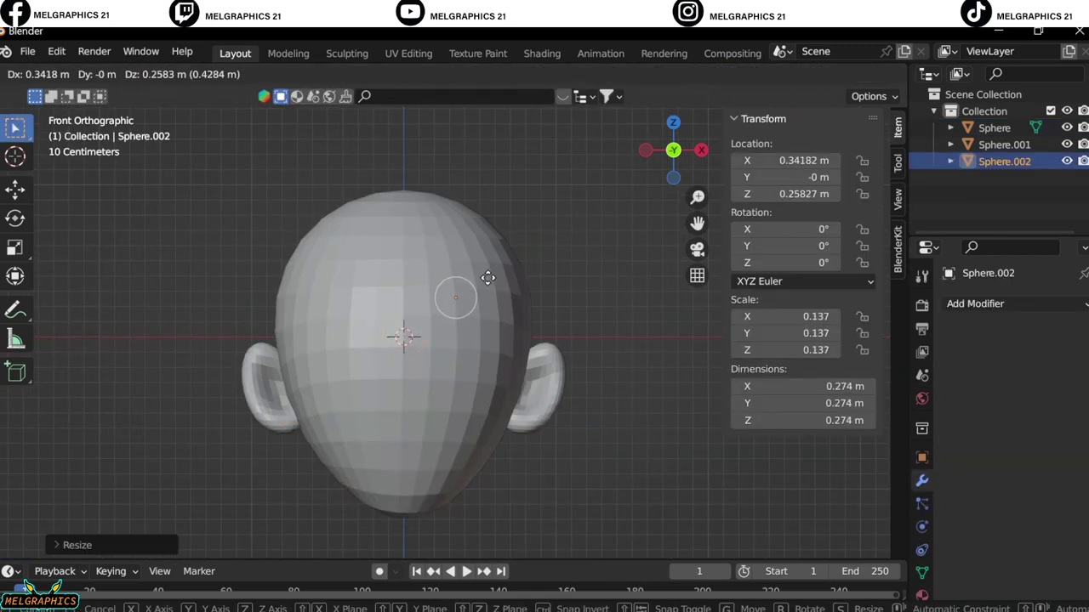
pyautogui.click(488, 278)
pyautogui.scroll(3, 482, 281)
pyautogui.press('KP_3')
pyautogui.press('g')
pyautogui.press('y')
pyautogui.click(326, 292)
pyautogui.press('KP_1')
pyautogui.press('s')
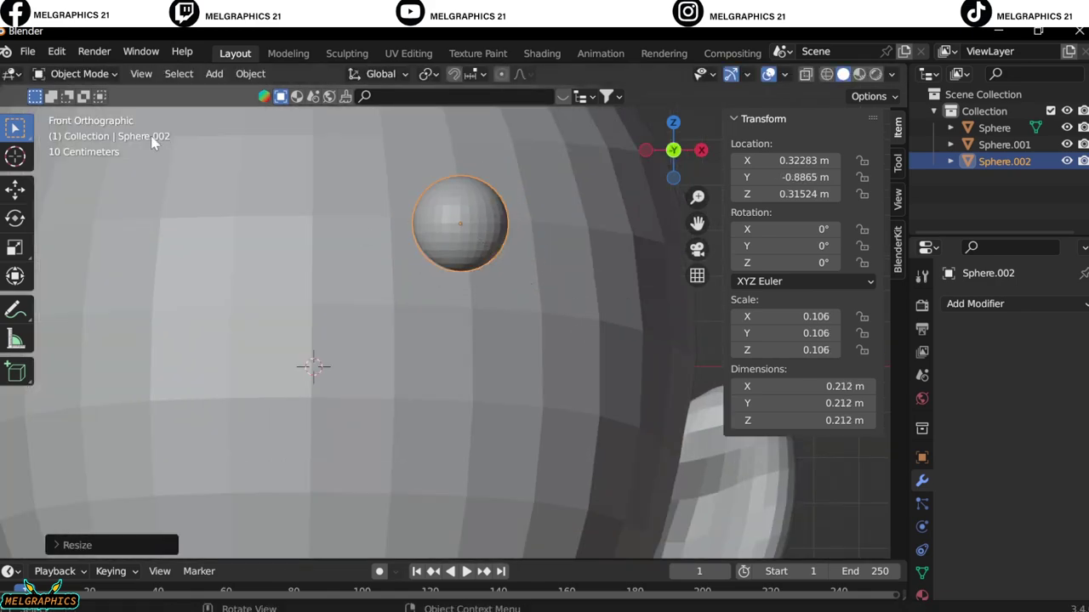
# Step: Sculpt the sphere into an elongated, hooked eyebrow with the Snake Hook and Grab brushes
pyautogui.click(79, 73)
pyautogui.click(83, 128)
pyautogui.moveTo(451, 219); pyautogui.dragTo(355, 178)
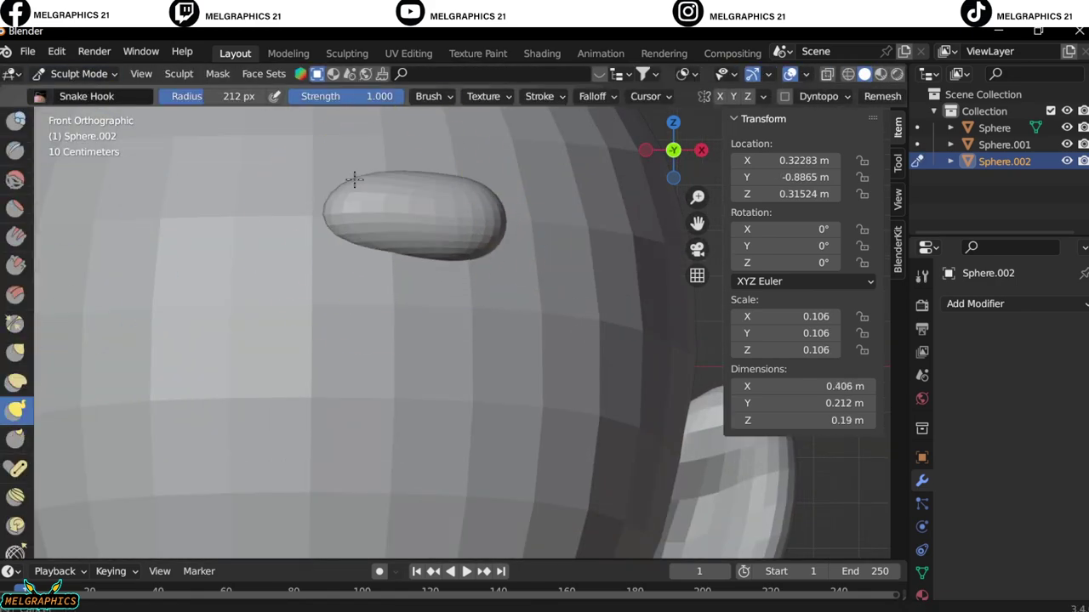
pyautogui.moveTo(502, 208); pyautogui.dragTo(549, 310)
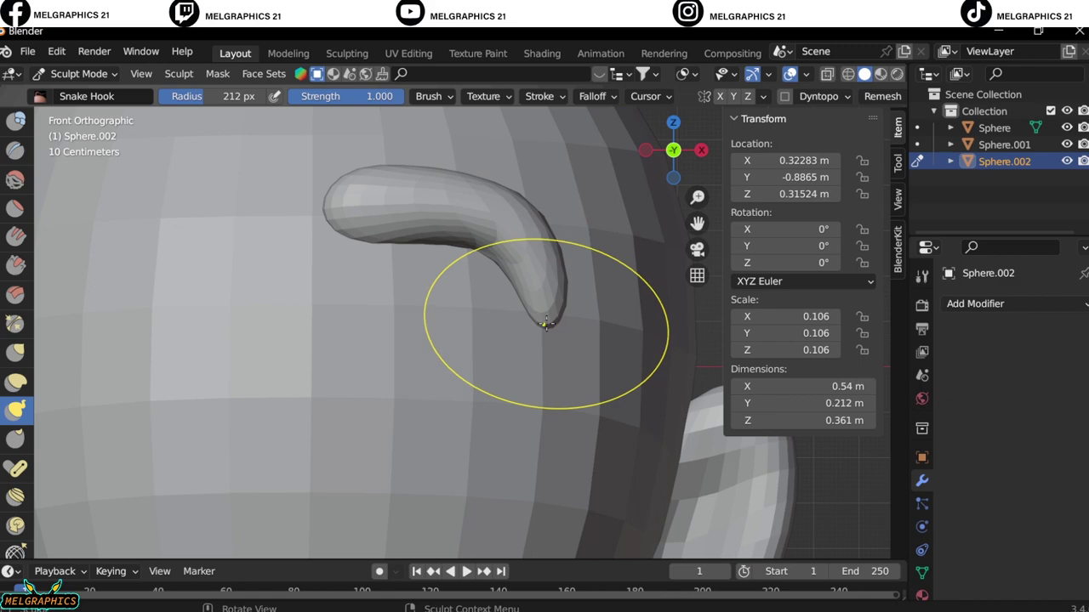
pyautogui.press('KP_3')
pyautogui.press('g')
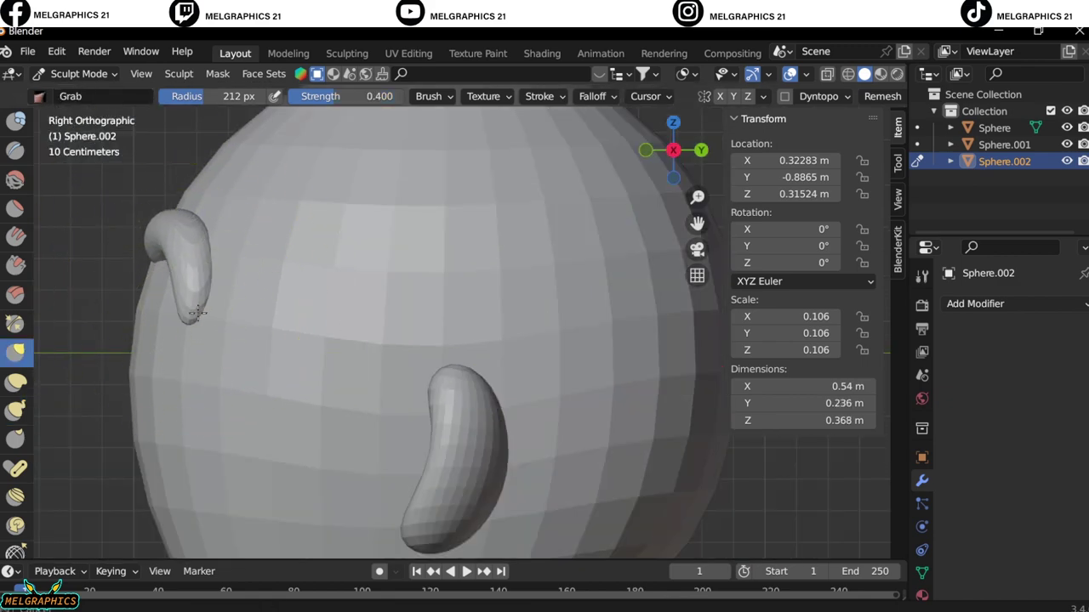
pyautogui.moveTo(197, 312); pyautogui.dragTo(202, 322)
pyautogui.press('KP_1')
# Step: Refine the eyebrow's shape with the Draw Sharp brush
pyautogui.hotkey('ctrl', 'Tab')
pyautogui.scroll(3, 644, 306)
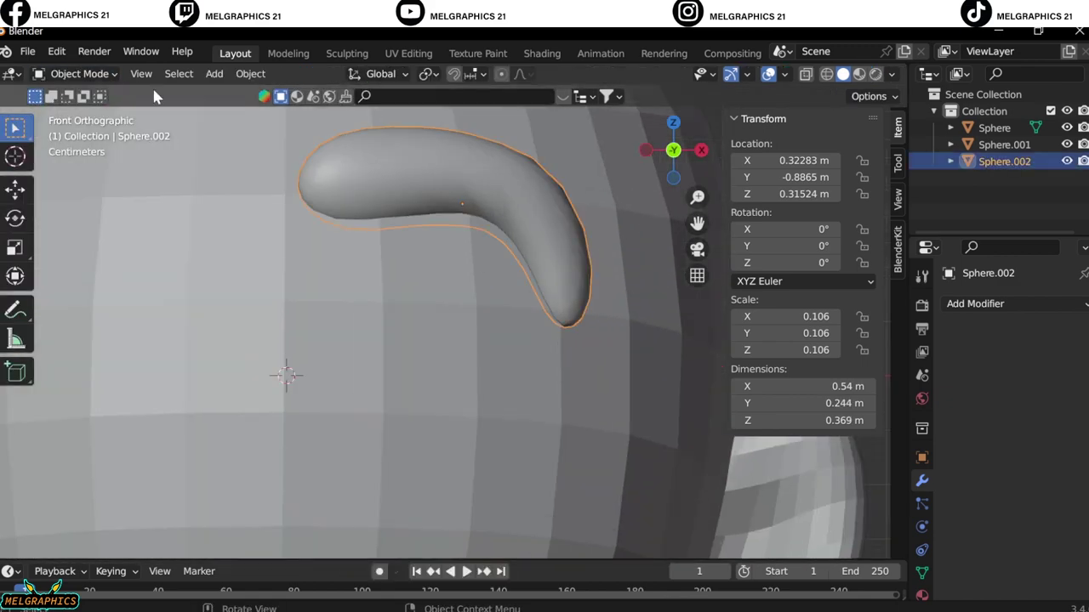
pyautogui.hotkey('ctrl', 'Tab')
pyautogui.hotkey('shift', 'x')
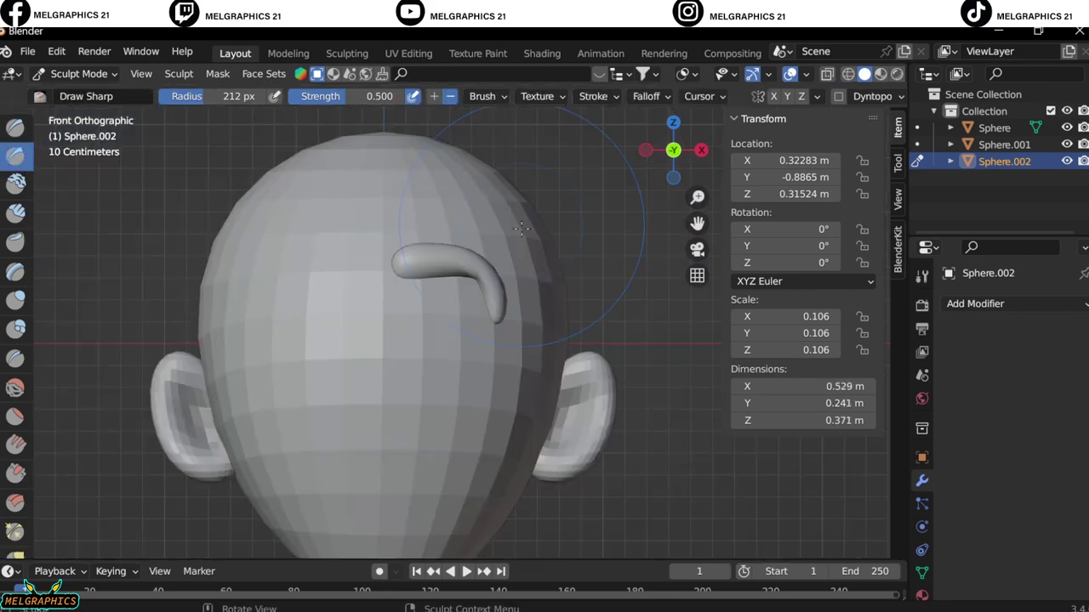
# Step: Move the eyebrow above the eye and mirror it around the head's centre
pyautogui.hotkey('ctrl', 'Tab')
pyautogui.press('g')
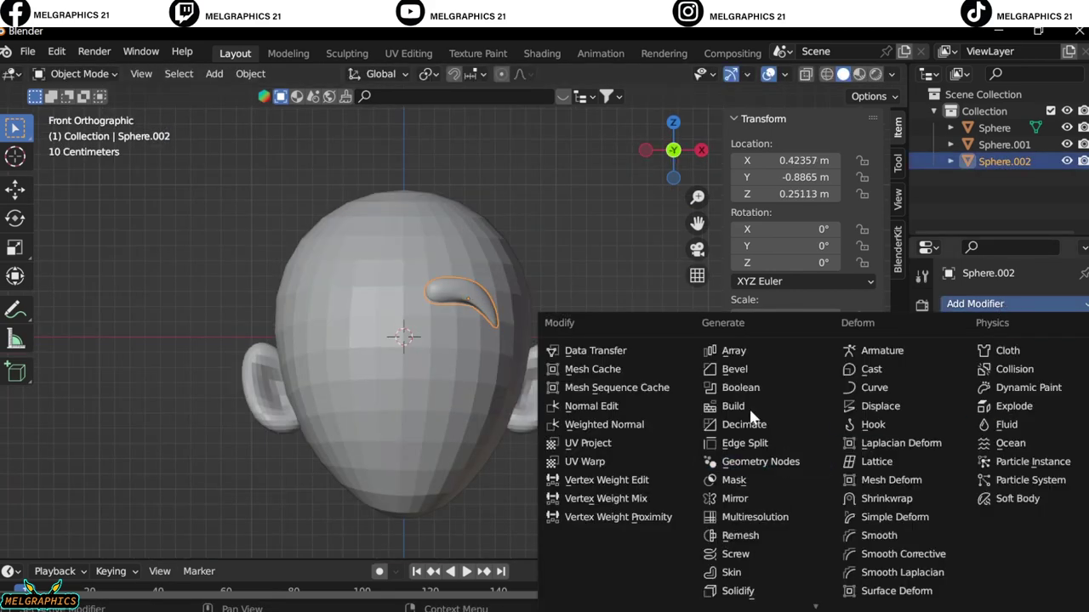
pyautogui.click(417, 283)
pyautogui.click(961, 350)
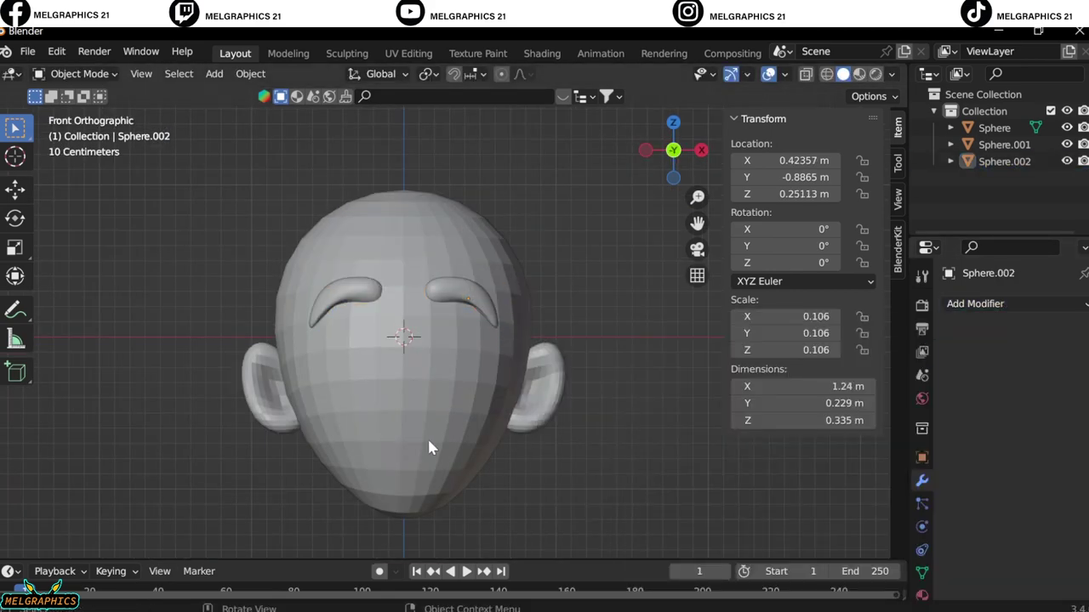
pyautogui.click(404, 379)
# Step: Add a small sphere and move it along Y and Z to mid-face below the eyebrows
pyautogui.hotkey('shift', 'a')
pyautogui.click(476, 340)
pyautogui.press('s')
pyautogui.click(443, 360)
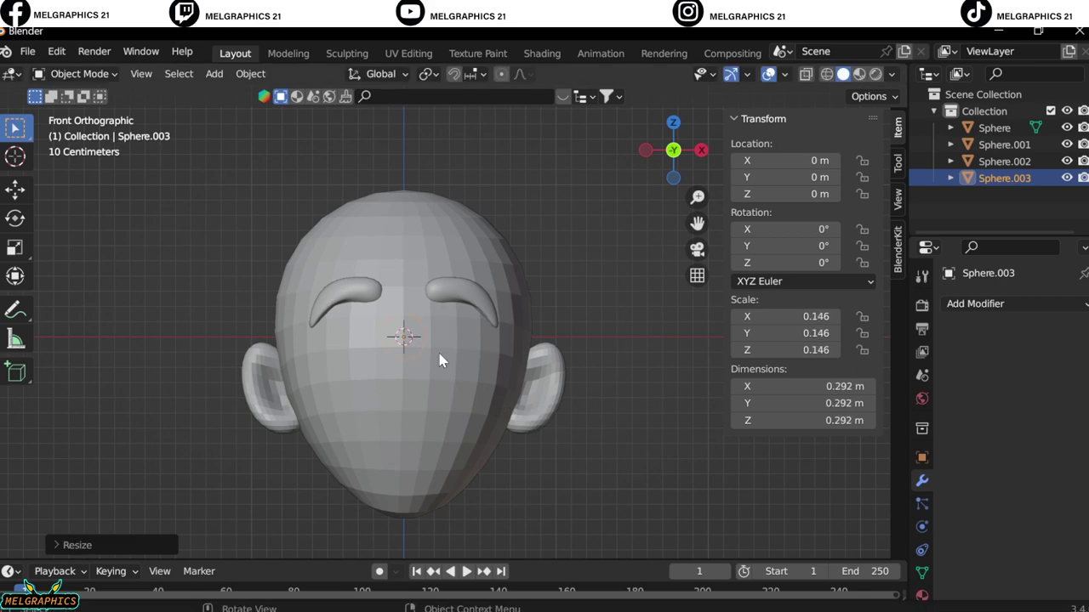
pyautogui.press('KP_3')
pyautogui.press('g')
pyautogui.press('y')
pyautogui.click(296, 324)
pyautogui.press('g')
pyautogui.press('z')
pyautogui.click(297, 451)
pyautogui.press('KP_1')
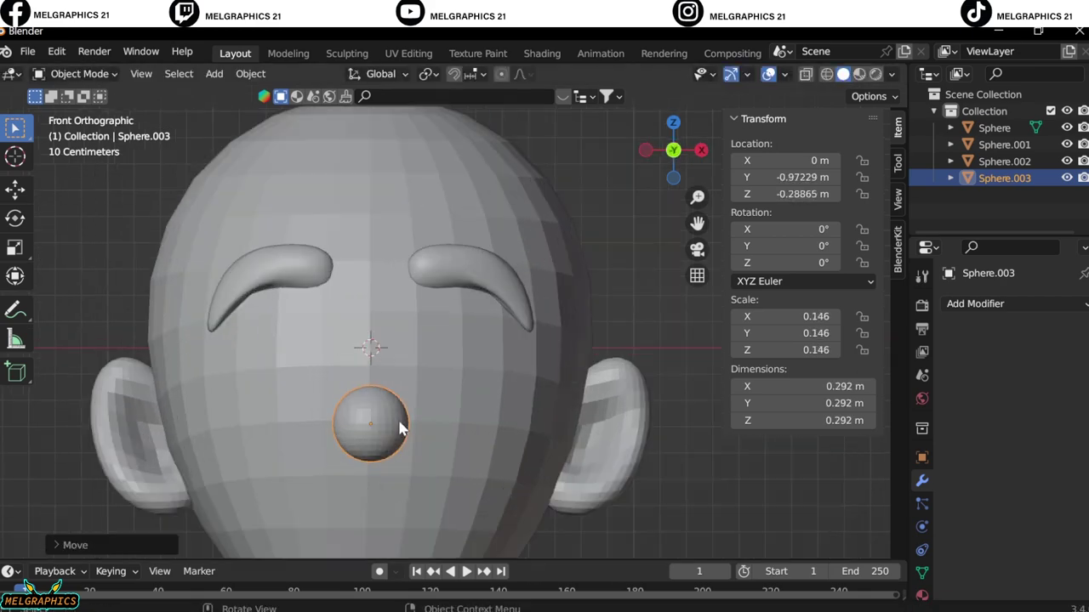
# Step: Sculpt the sphere with Snake Hook into a long pointed nose, about 0.34 × 0.285 × 0.666 m
pyautogui.hotkey('ctrl', 'Tab')
pyautogui.press('k')
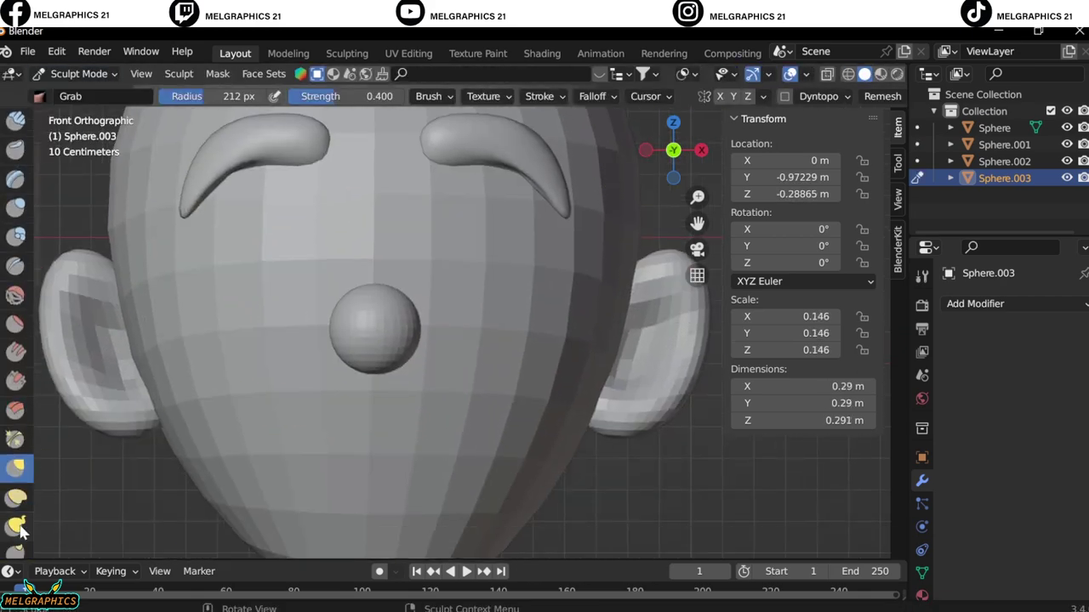
pyautogui.scroll(3, 377, 304)
pyautogui.moveTo(387, 362)
pyautogui.mouseDown()
pyautogui.moveTo(406, 377)
pyautogui.moveTo(341, 374)
pyautogui.moveTo(326, 425)
pyautogui.mouseUp()
pyautogui.moveTo(370, 400); pyautogui.dragTo(138, 355, button='middle')
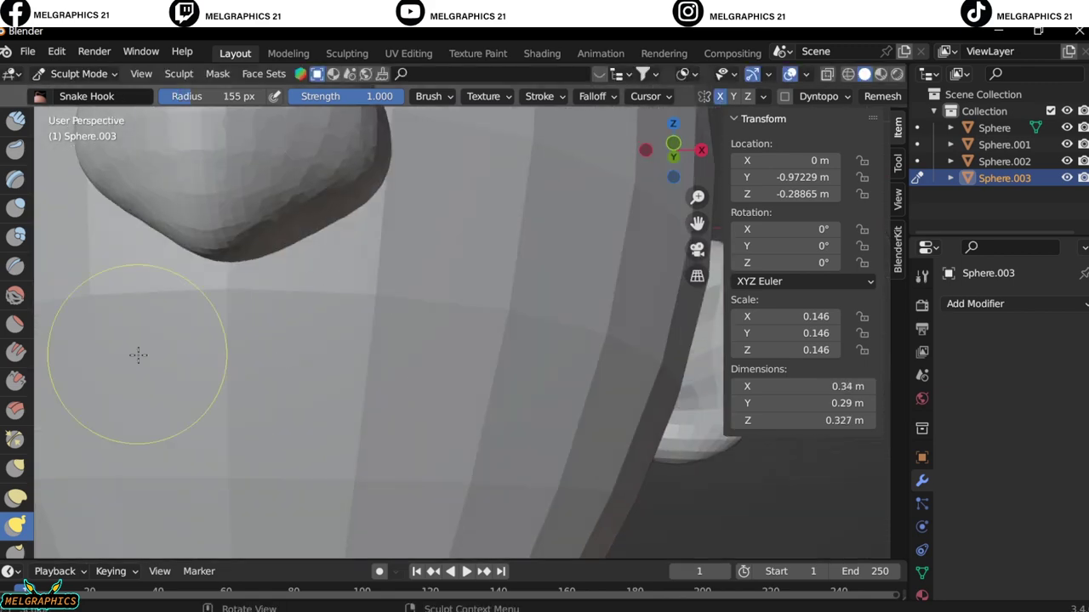
pyautogui.scroll(-3, 182, 297)
pyautogui.moveTo(182, 296); pyautogui.dragTo(182, 341)
pyautogui.moveTo(255, 297)
pyautogui.mouseDown(button='middle')
pyautogui.moveTo(385, 230)
pyautogui.moveTo(510, 246)
pyautogui.mouseUp(button='middle')
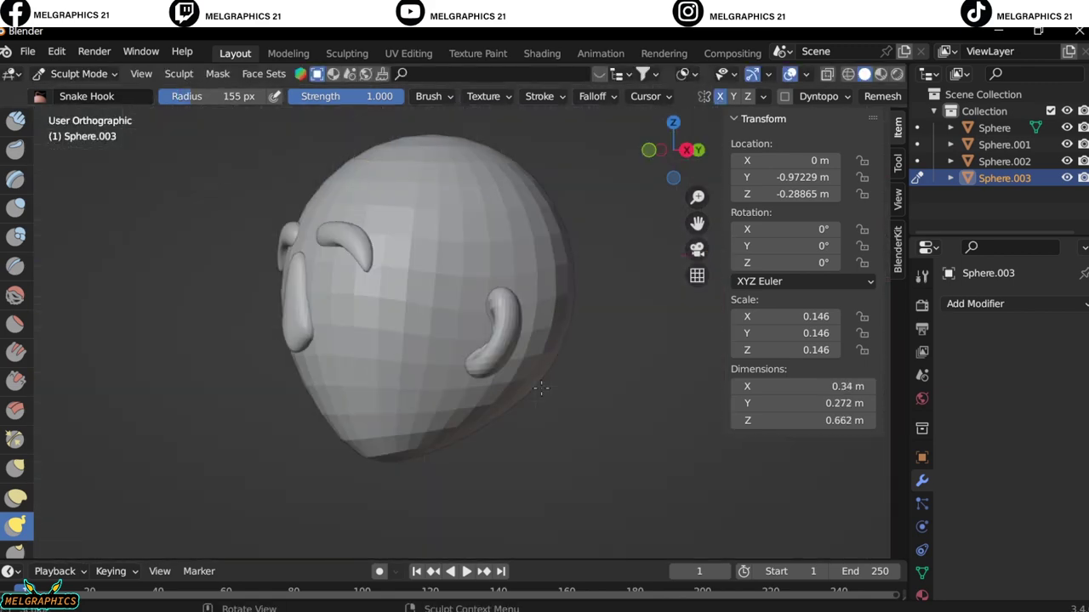
pyautogui.moveTo(323, 255); pyautogui.dragTo(315, 213)
pyautogui.moveTo(340, 256); pyautogui.dragTo(366, 255, button='middle')
# Step: Touch up the nose with the Grab brush, then return to Object Mode and select the ear
pyautogui.press('g')
pyautogui.scroll(3, 369, 256)
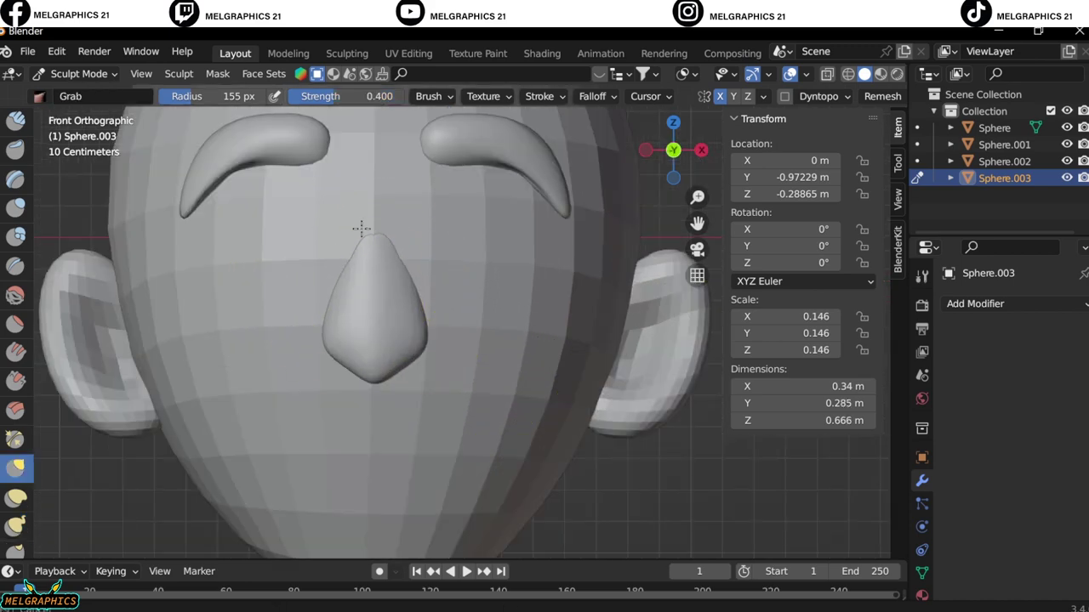
pyautogui.scroll(-4, 361, 228)
pyautogui.click(76, 73)
pyautogui.click(77, 94)
pyautogui.click(511, 332)
pyautogui.scroll(4, 558, 356)
# Step: Inspect the eyebrow and nose from an angle, then return to the front view
pyautogui.click(482, 202)
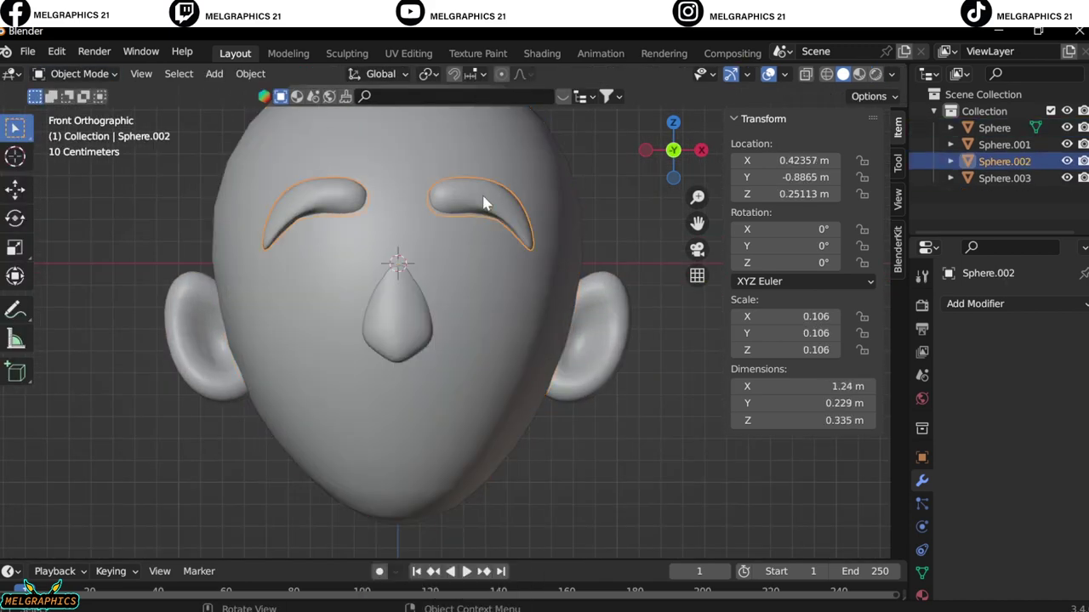
pyautogui.click(413, 341)
pyautogui.scroll(-3, 476, 383)
pyautogui.moveTo(544, 434); pyautogui.dragTo(534, 428, button='middle')
pyautogui.press('KP_1')
pyautogui.scroll(3, 410, 226)
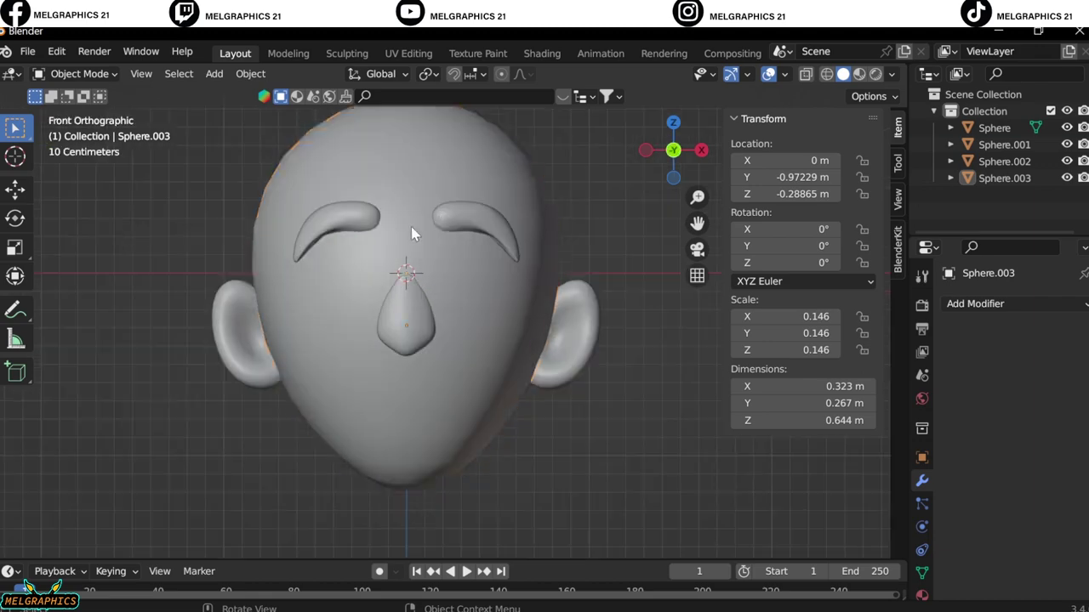
# Step: Enter Edit Mode on the head and cut a vertical edge loop through it
pyautogui.click(411, 226)
pyautogui.press('Tab')
pyautogui.moveTo(256, 170)
pyautogui.mouseDown(button='middle')
pyautogui.moveTo(437, 296)
pyautogui.moveTo(570, 230)
pyautogui.mouseUp(button='middle')
pyautogui.hotkey('alt', 'a')
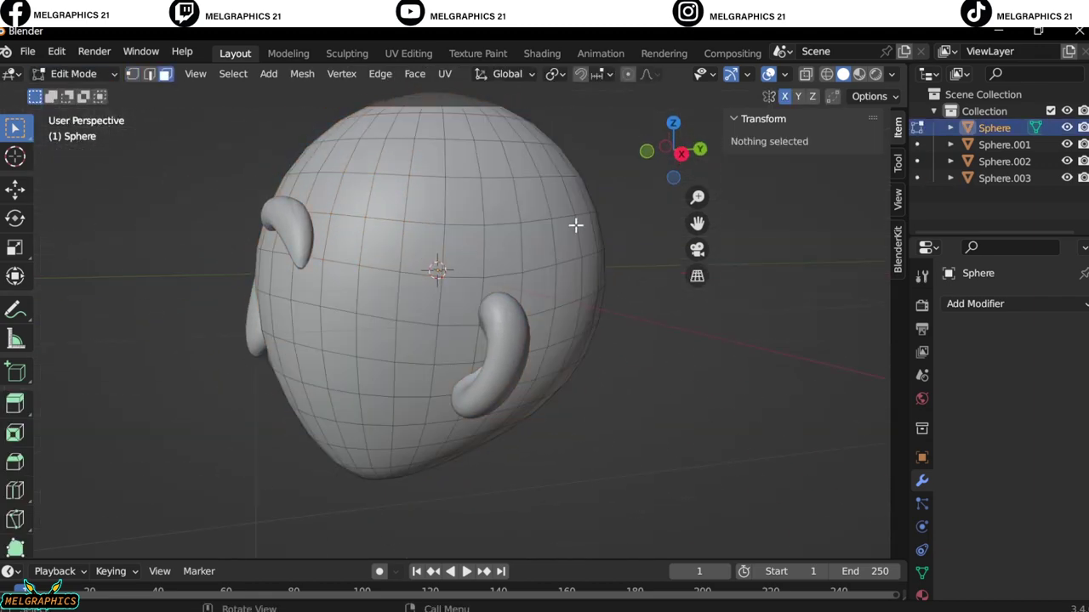
pyautogui.click(26, 401)
pyautogui.click(459, 365)
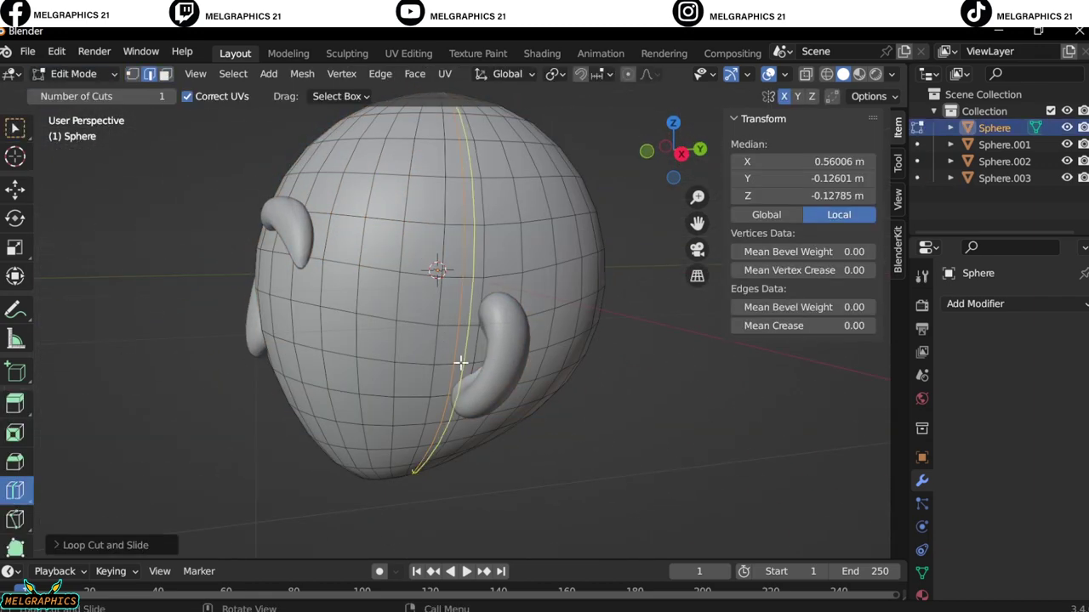
pyautogui.press('w')
pyautogui.hotkey('alt', 'a')
# Step: Select several faces beside the new edge loop
pyautogui.click(469, 344)
pyautogui.keyDown('shift'); pyautogui.click(472, 295); pyautogui.keyUp('shift')
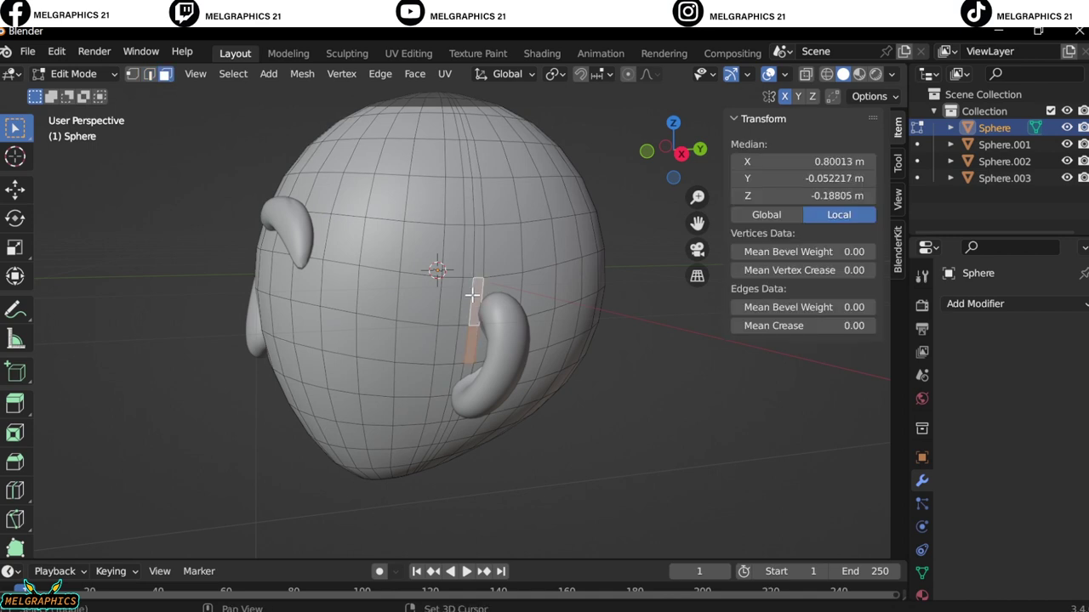
pyautogui.keyDown('shift'); pyautogui.click(507, 262); pyautogui.keyUp('shift')
pyautogui.moveTo(507, 262); pyautogui.dragTo(354, 274, button='middle')
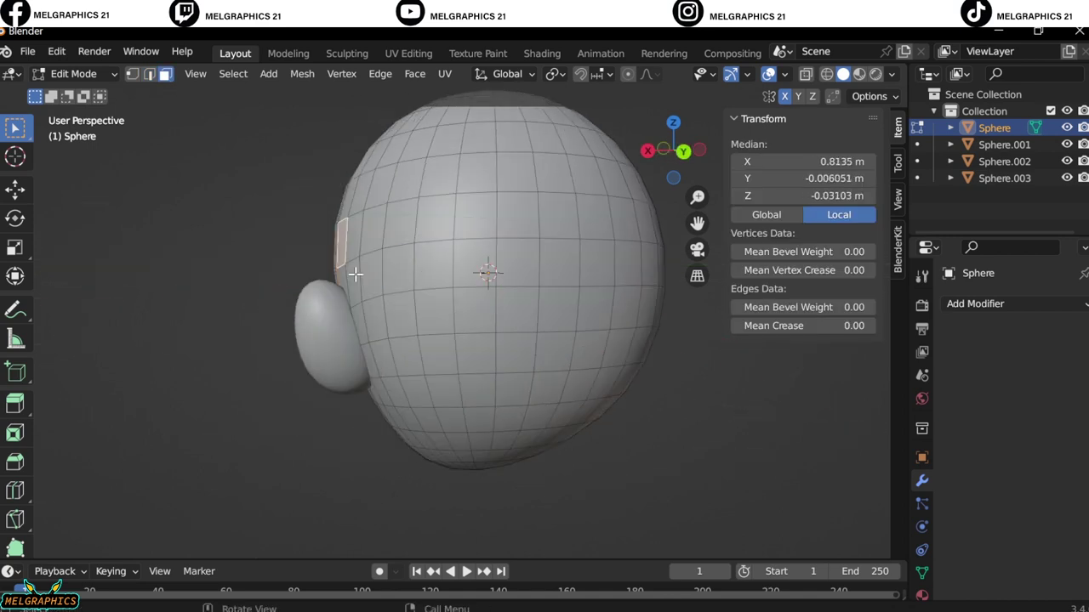
pyautogui.keyDown('shift'); pyautogui.click(541, 393); pyautogui.keyUp('shift')
pyautogui.moveTo(541, 392)
pyautogui.mouseDown(button='middle')
pyautogui.moveTo(724, 401)
pyautogui.moveTo(530, 408)
pyautogui.moveTo(403, 428)
pyautogui.moveTo(663, 392)
pyautogui.moveTo(352, 403)
pyautogui.moveTo(476, 281)
pyautogui.moveTo(192, 418)
pyautogui.moveTo(370, 367)
pyautogui.moveTo(445, 318)
pyautogui.moveTo(481, 275)
pyautogui.moveTo(621, 367)
pyautogui.moveTo(343, 461)
pyautogui.moveTo(333, 354)
pyautogui.mouseUp(button='middle')
# Step: Cut a second edge loop into the head with Ctrl+R and switch to face selection
pyautogui.hotkey('ctrl', 'r')
pyautogui.click(382, 331)
pyautogui.press('w')
pyautogui.press('3')
# Step: Box-select the band of faces across the upper face of the head
pyautogui.moveTo(333, 353); pyautogui.dragTo(326, 316)
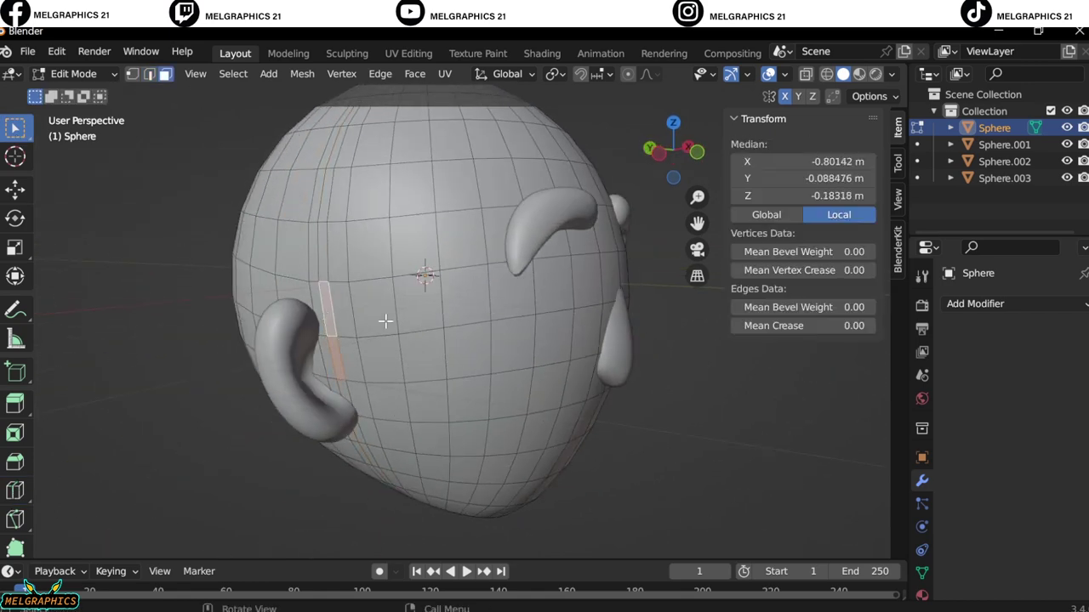
pyautogui.moveTo(306, 255); pyautogui.dragTo(516, 335, button='middle')
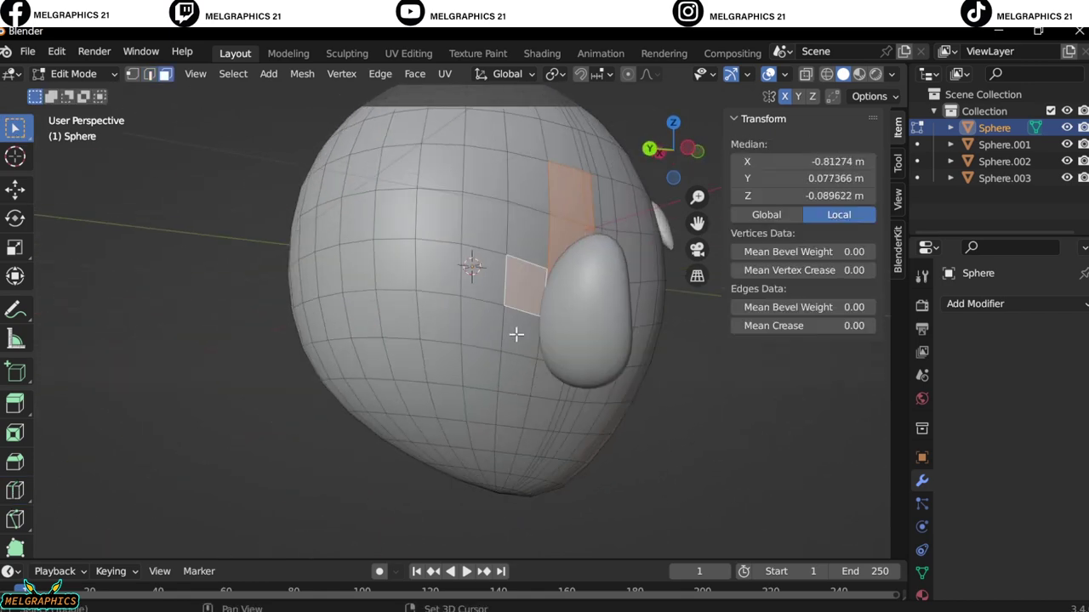
pyautogui.moveTo(491, 240)
pyautogui.mouseDown(button='middle')
pyautogui.moveTo(583, 360)
pyautogui.moveTo(421, 397)
pyautogui.mouseUp(button='middle')
pyautogui.moveTo(421, 398); pyautogui.dragTo(581, 372)
pyautogui.moveTo(388, 302)
pyautogui.mouseDown(button='middle')
pyautogui.moveTo(230, 316)
pyautogui.moveTo(476, 267)
pyautogui.moveTo(527, 311)
pyautogui.moveTo(428, 254)
pyautogui.mouseUp(button='middle')
pyautogui.moveTo(408, 316); pyautogui.dragTo(161, 329, button='middle')
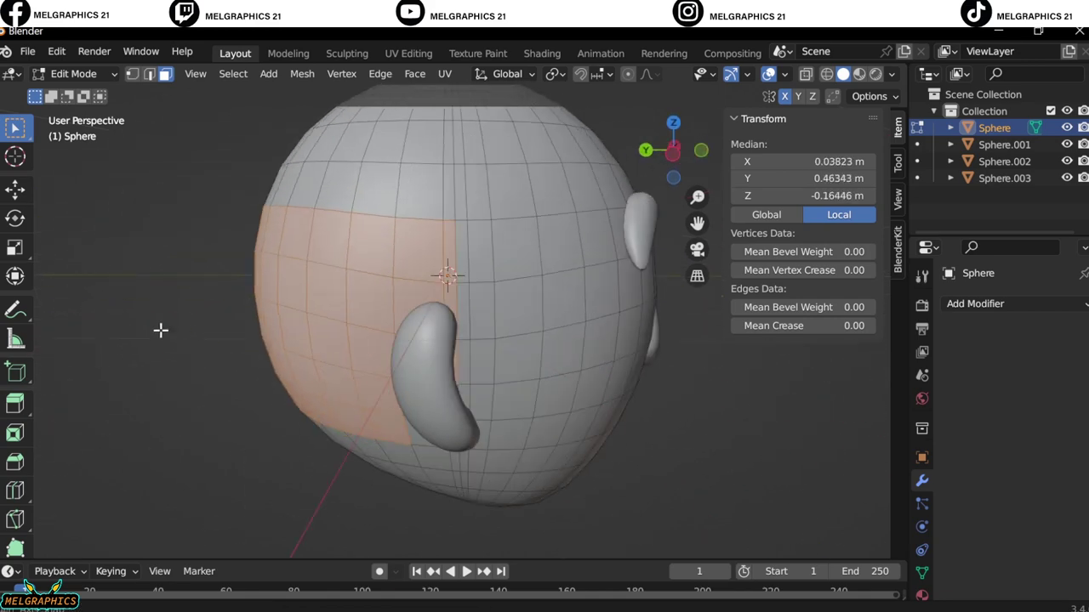
# Step: Separate the selected face band into its own object, Sphere.004
pyautogui.press('KP_1')
pyautogui.rightClick(477, 299)
pyautogui.click(399, 506)
pyautogui.click(559, 443)
pyautogui.click(73, 74)
# Step: Return to Object Mode and add a Solidify modifier to the separated face band
pyautogui.click(84, 92)
pyautogui.moveTo(382, 298); pyautogui.dragTo(595, 289, button='middle')
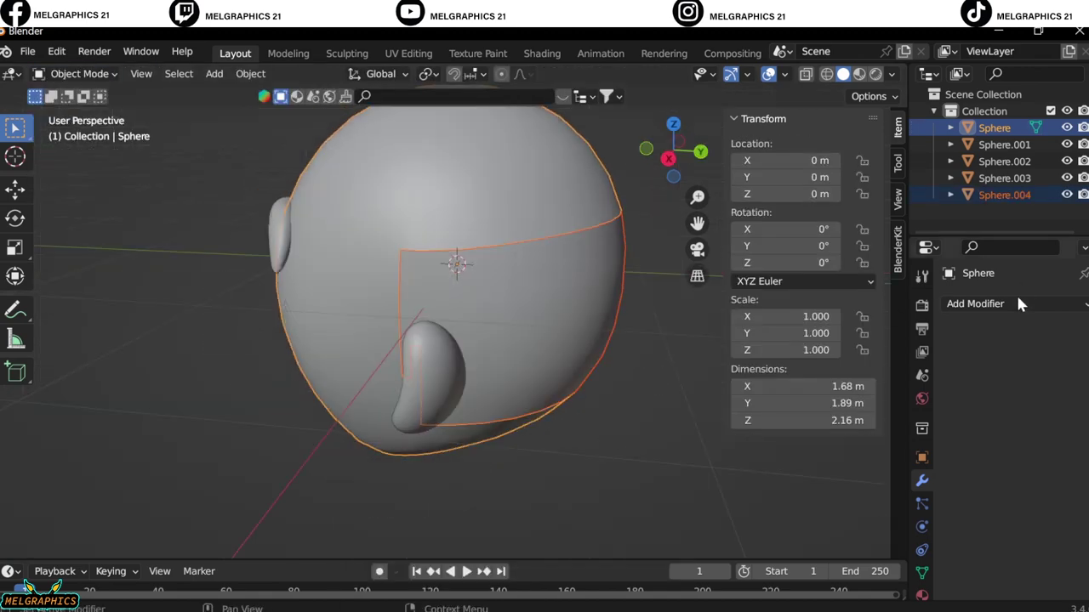
pyautogui.click(975, 304)
pyautogui.click(783, 512)
pyautogui.moveTo(783, 512)
pyautogui.mouseDown(button='middle')
pyautogui.moveTo(323, 443)
pyautogui.moveTo(595, 459)
pyautogui.mouseUp(button='middle')
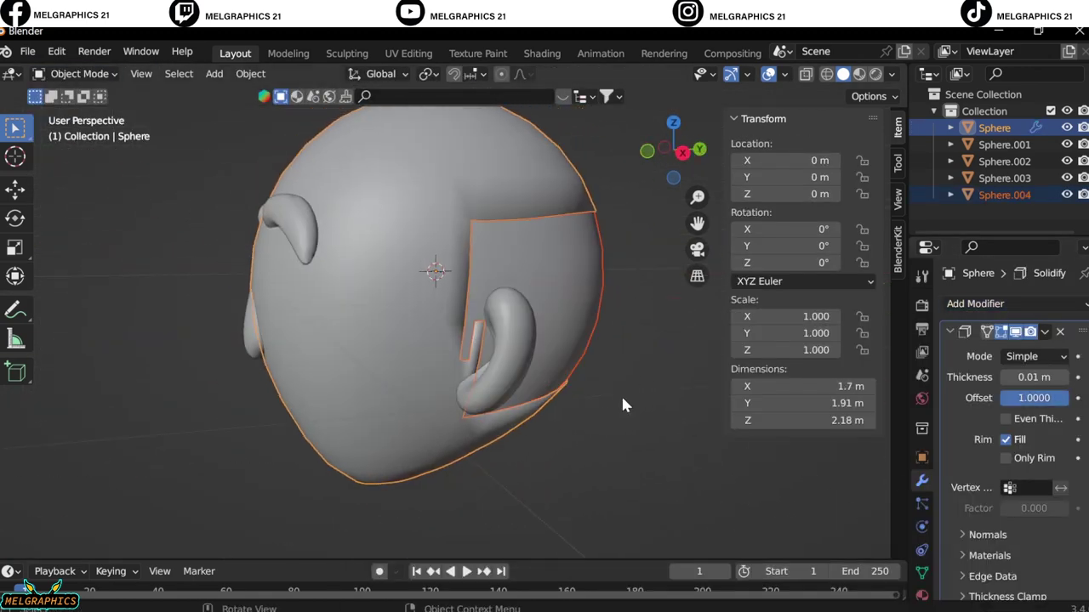
pyautogui.click(577, 306)
pyautogui.rightClick(587, 281)
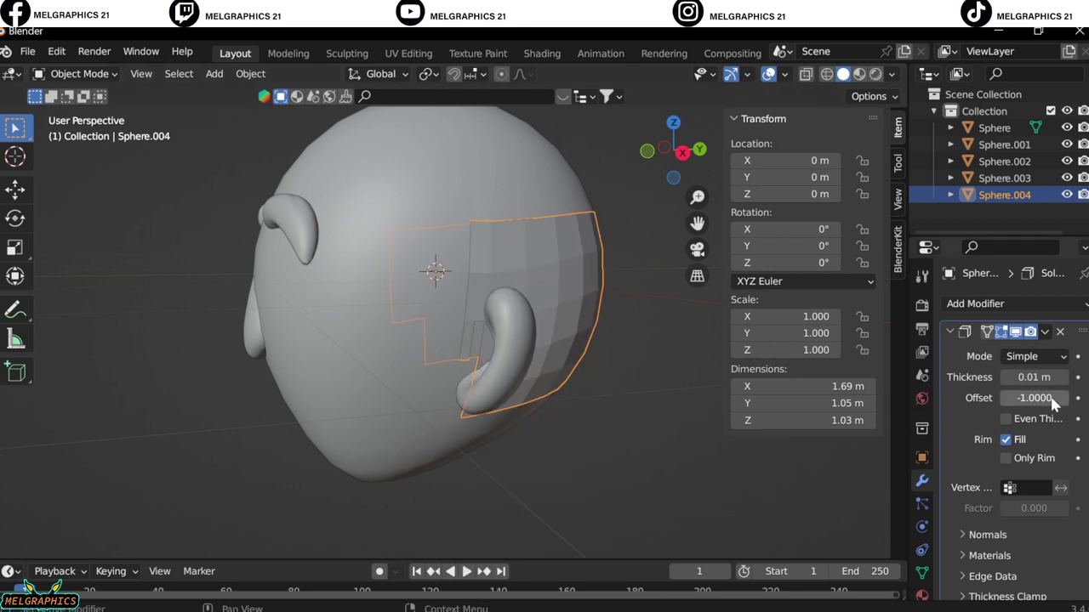
# Step: Thicken the shell and add a Bevel modifier
pyautogui.moveTo(1024, 377)
pyautogui.mouseDown()
pyautogui.moveTo(1055, 377)
pyautogui.moveTo(1025, 377)
pyautogui.moveTo(1004, 397)
pyautogui.mouseUp()
pyautogui.click(978, 306)
pyautogui.click(765, 368)
pyautogui.click(1034, 397)
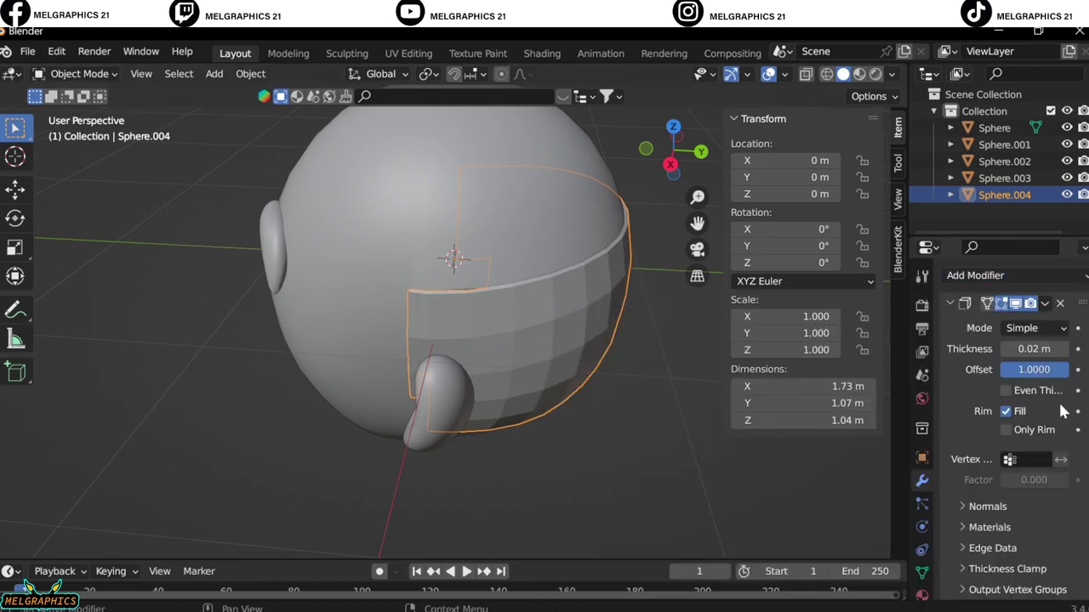
pyautogui.moveTo(1033, 348); pyautogui.dragTo(1055, 349)
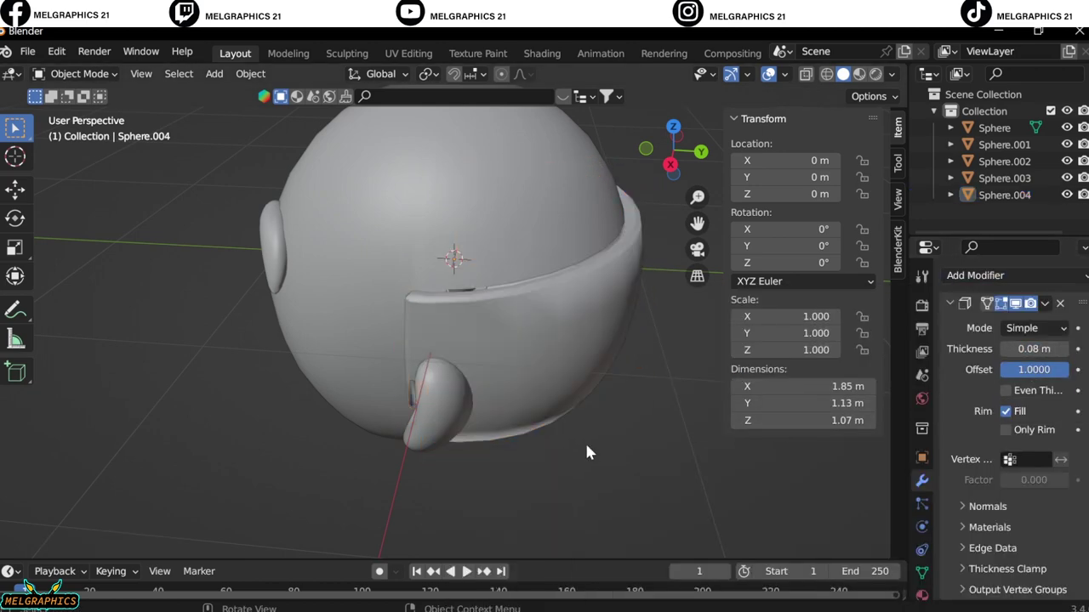
# Step: Nudge the shell slightly forward and scale it down to 0.961
pyautogui.moveTo(588, 449); pyautogui.dragTo(624, 345, button='middle')
pyautogui.click(573, 315)
pyautogui.moveTo(573, 315); pyautogui.dragTo(732, 491)
pyautogui.moveTo(731, 490); pyautogui.dragTo(682, 512, button='middle')
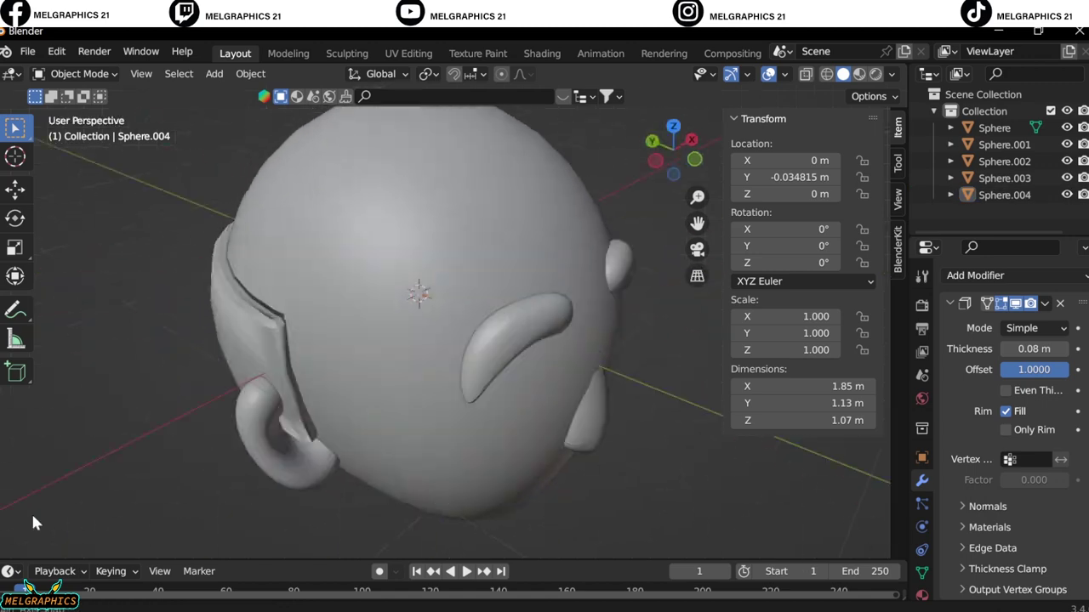
pyautogui.click(549, 281)
pyautogui.moveTo(549, 281)
pyautogui.mouseDown(button='middle')
pyautogui.moveTo(537, 238)
pyautogui.moveTo(567, 440)
pyautogui.mouseUp(button='middle')
pyautogui.press('KP_1')
pyautogui.press('s')
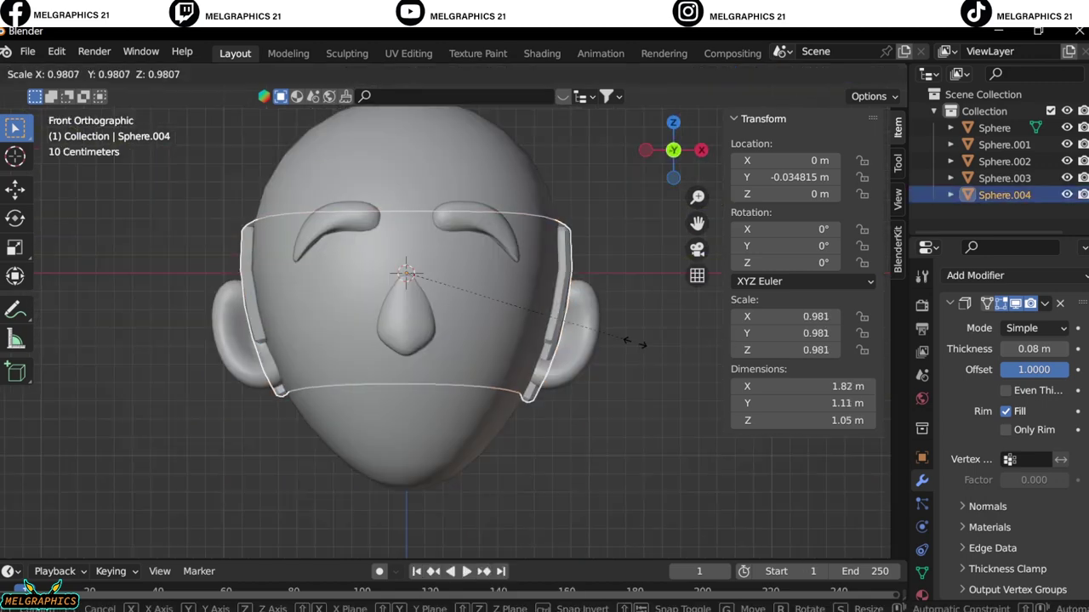
pyautogui.click(629, 340)
# Step: Turn off Even Thickness and bring the Solidify thickness down to 0.1 m
pyautogui.moveTo(630, 341); pyautogui.dragTo(486, 444, button='middle')
pyautogui.moveTo(1034, 348); pyautogui.dragTo(1063, 349)
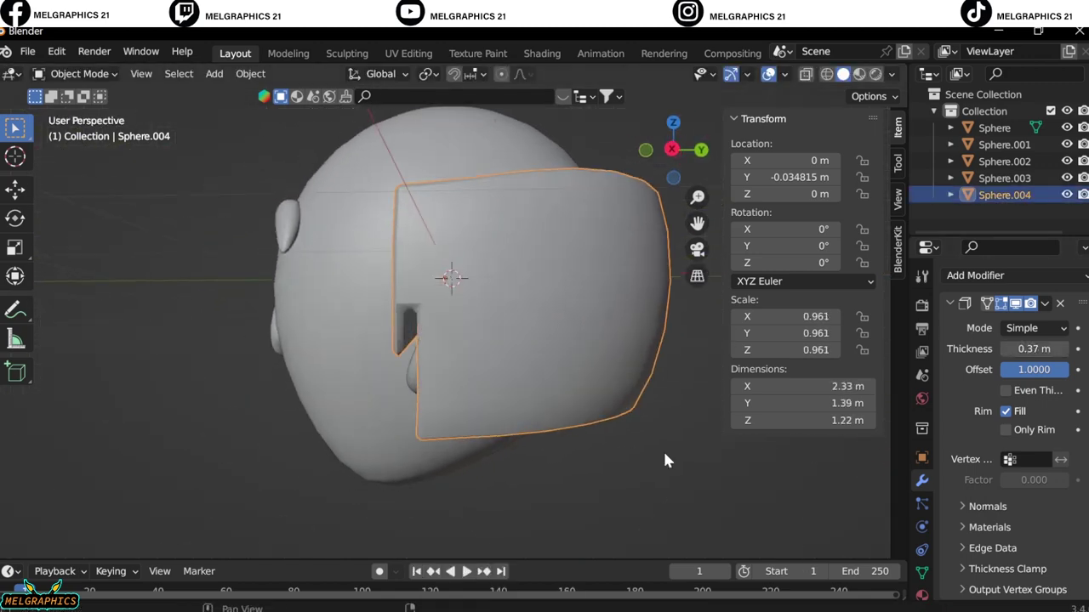
pyautogui.moveTo(663, 449); pyautogui.dragTo(595, 409, button='middle')
pyautogui.click(1006, 392)
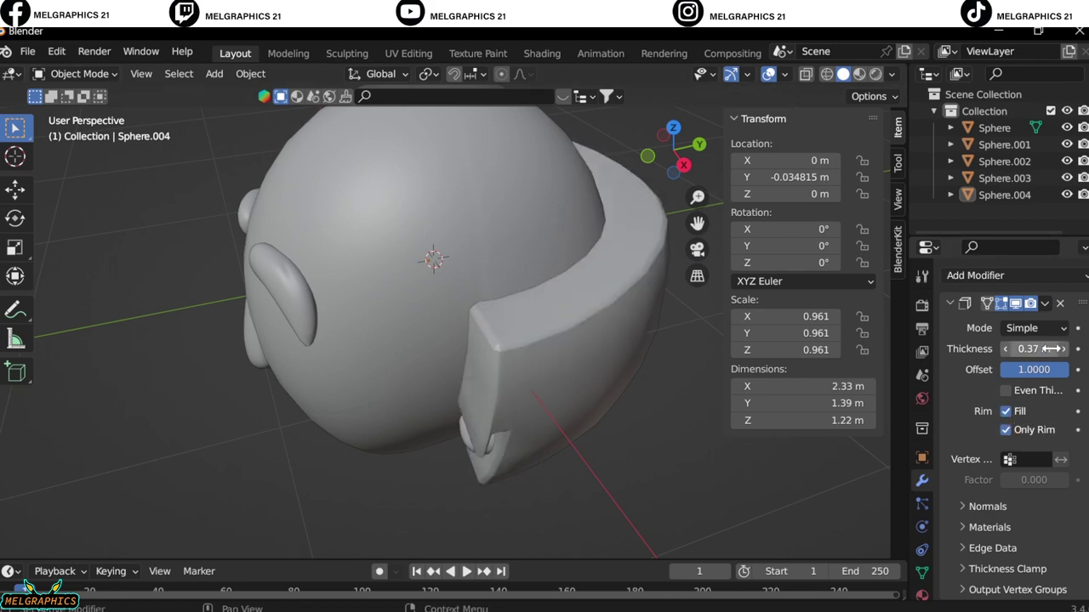
pyautogui.moveTo(1052, 349); pyautogui.dragTo(1017, 348)
pyautogui.moveTo(707, 445); pyautogui.dragTo(457, 510, button='middle')
pyautogui.scroll(3, 618, 444)
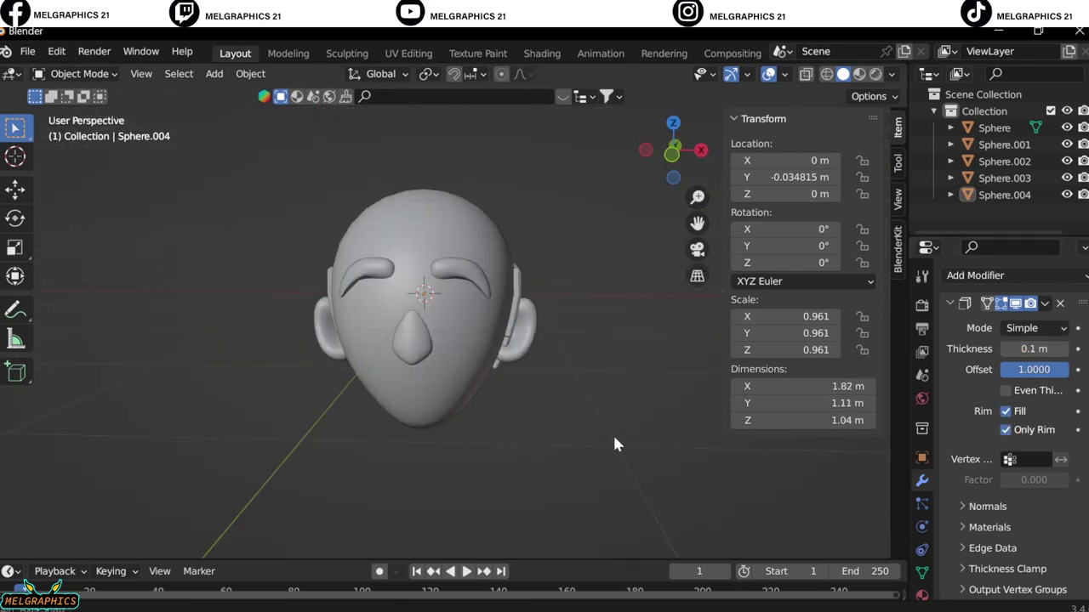
# Step: Add a UV sphere for the eye and scale it to 0.153
pyautogui.press('KP_1')
pyautogui.scroll(3, 473, 304)
pyautogui.click(473, 303)
pyautogui.hotkey('shift', 'a')
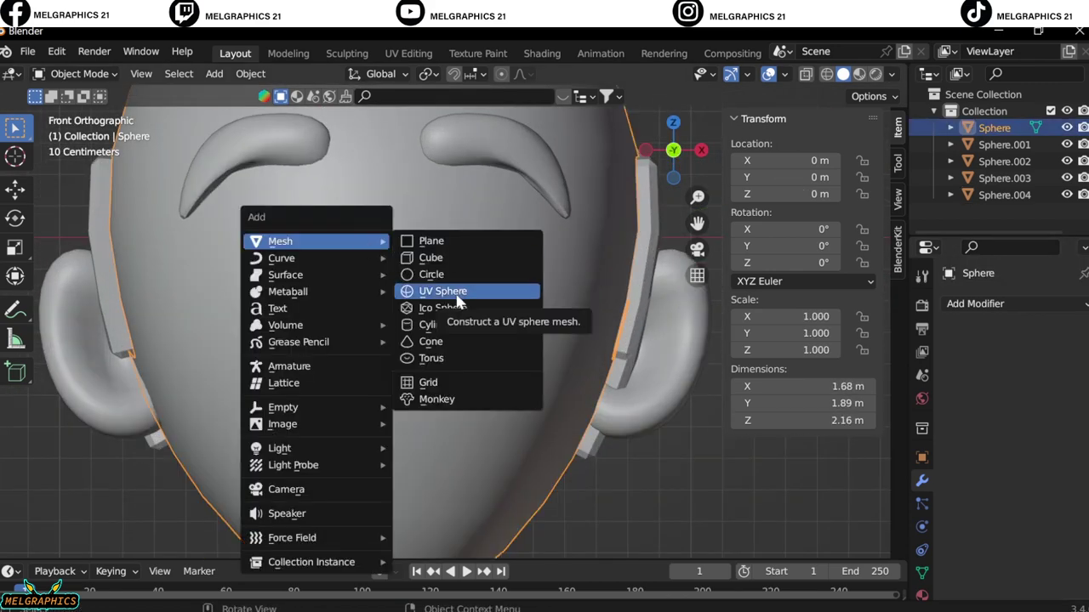
pyautogui.click(445, 222)
pyautogui.press('s')
pyautogui.click(422, 260)
# Step: Move the eye sphere onto the face and flatten its Y scale to 0.073
pyautogui.press('g')
pyautogui.press('x')
pyautogui.click(533, 260)
pyautogui.press('KP_3')
pyautogui.press('g')
pyautogui.press('y')
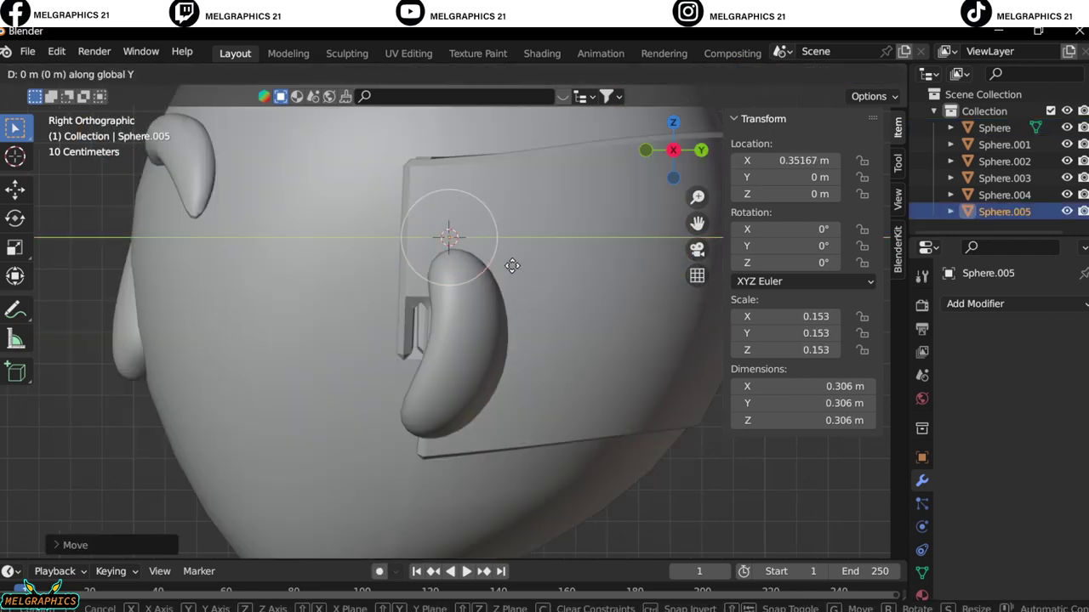
pyautogui.click(244, 287)
pyautogui.moveTo(791, 332); pyautogui.dragTo(808, 333)
pyautogui.press('KP_1')
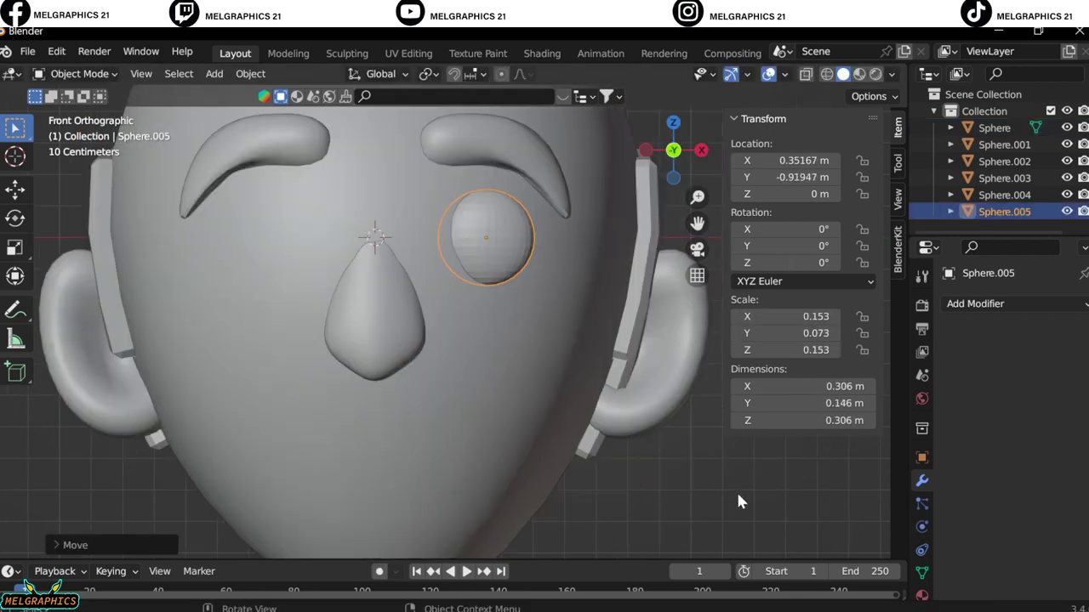
# Step: Nudge the eye forward along Y and shade it smooth
pyautogui.press('g')
pyautogui.press('y')
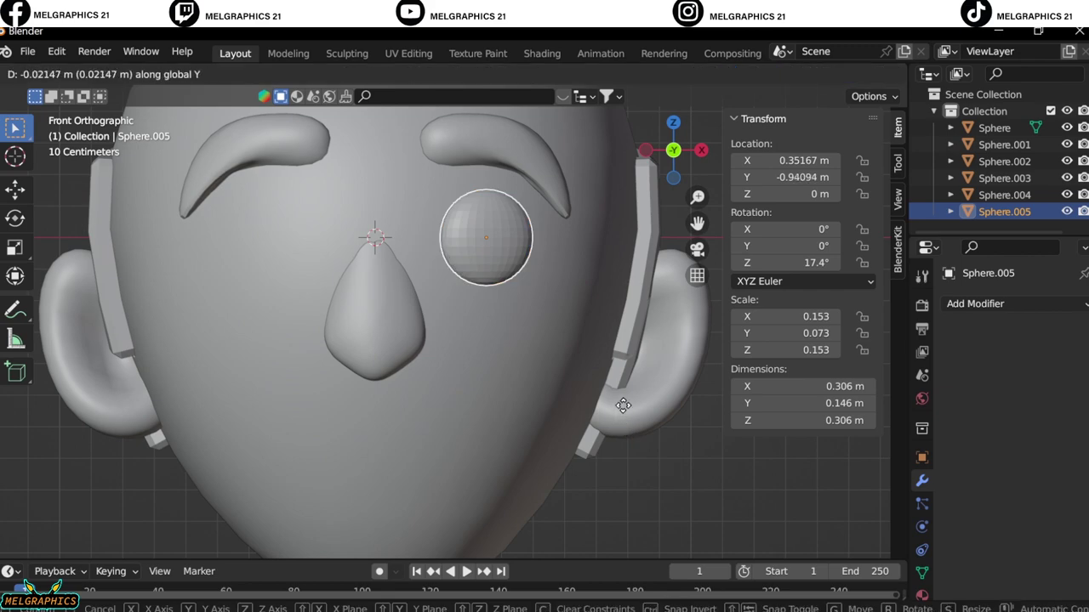
pyautogui.press('Return')
pyautogui.rightClick(462, 180)
pyautogui.click(462, 180)
# Step: Duplicate the eye into a 0.115-scale pupil placed in front of it
pyautogui.rightClick(451, 163)
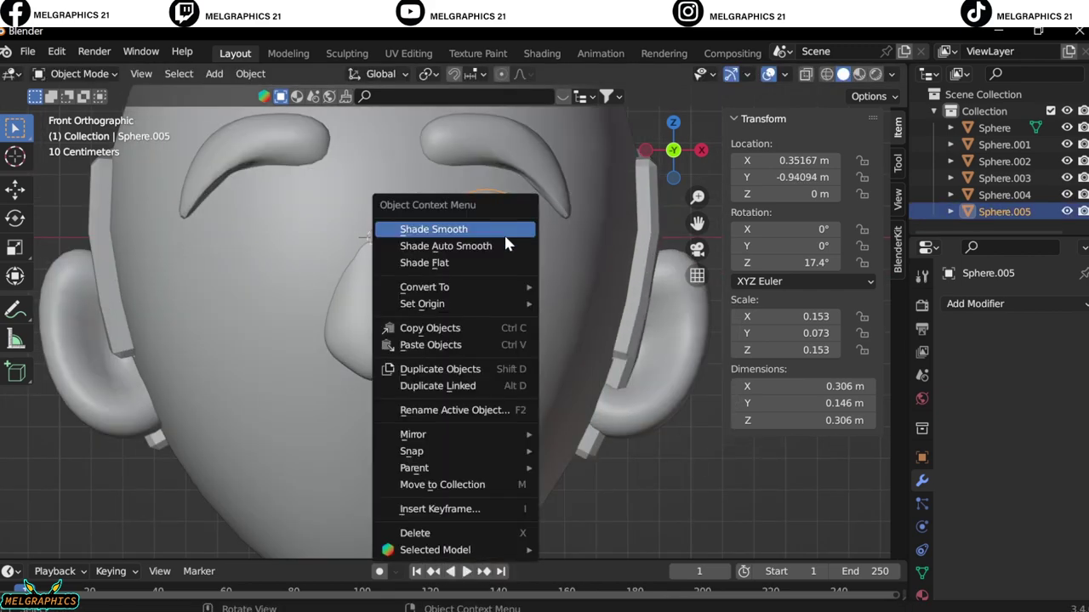
pyautogui.click(408, 297)
pyautogui.rightClick(491, 369)
pyautogui.press('s')
pyautogui.click(545, 368)
pyautogui.press('KP_3')
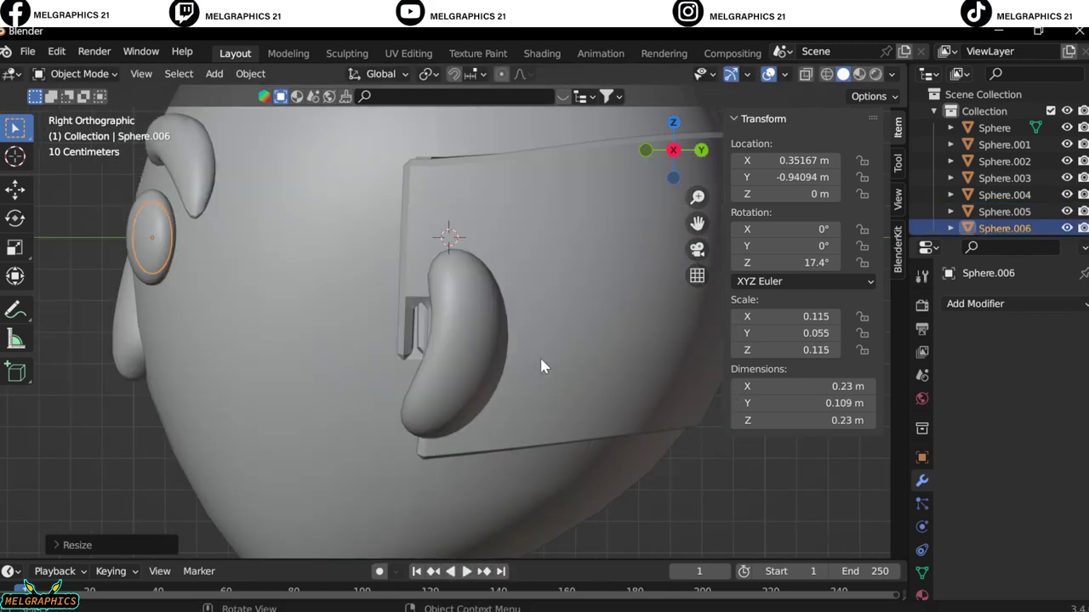
pyautogui.press('g')
pyautogui.press('y')
pyautogui.click(534, 360)
pyautogui.moveTo(534, 360); pyautogui.dragTo(534, 362, button='middle')
pyautogui.press('KP_1')
# Step: Add and apply a Mirror modifier on the eye white, mirrored across the head
pyautogui.scroll(-2, 507, 344)
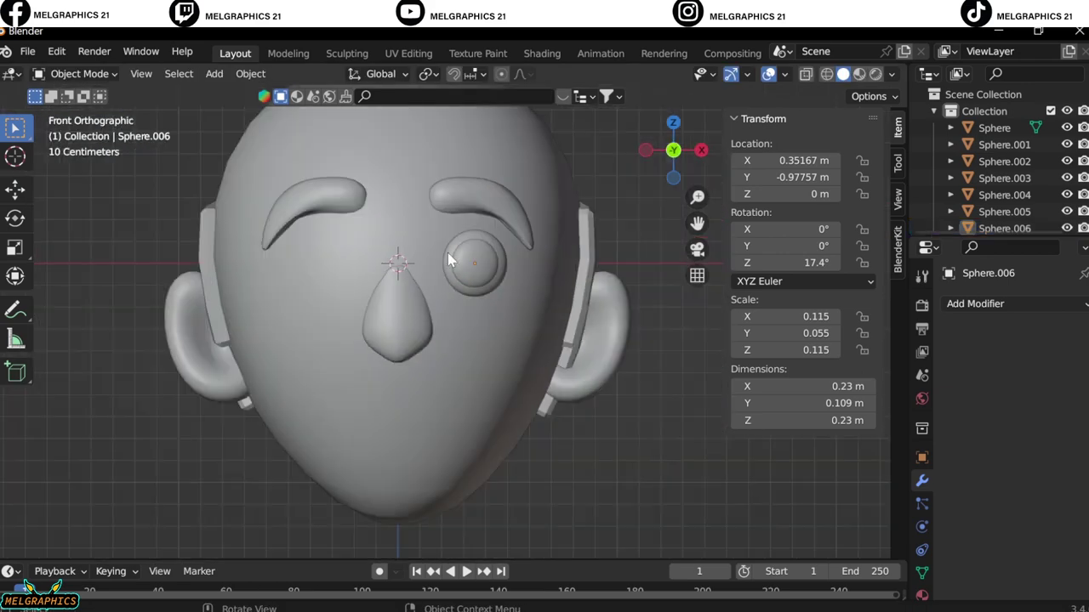
pyautogui.click(1004, 212)
pyautogui.click(1003, 302)
pyautogui.click(723, 524)
pyautogui.click(1059, 418)
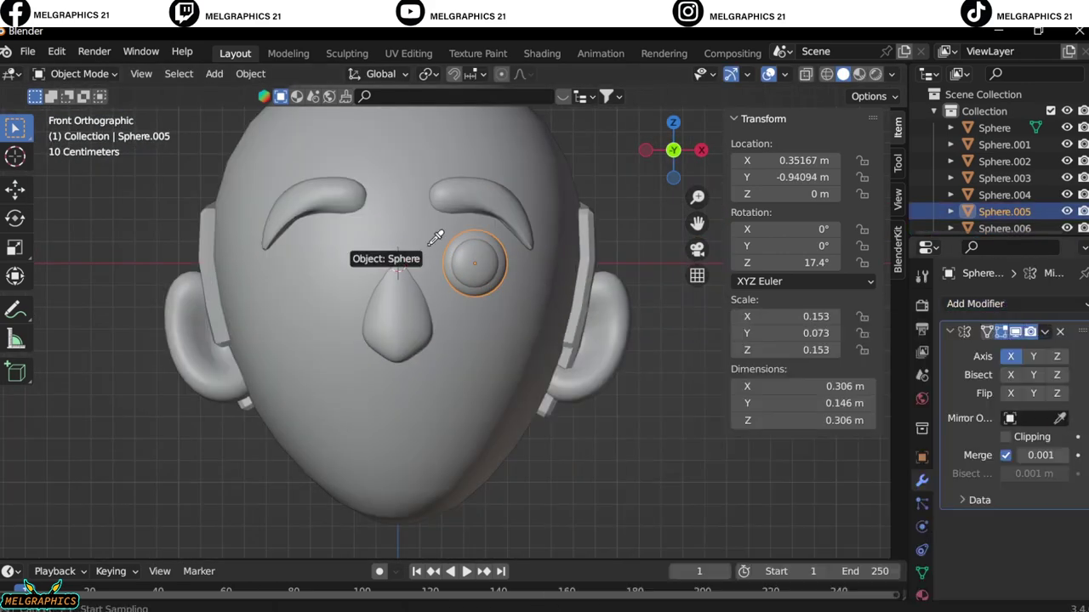
pyautogui.click(345, 255)
pyautogui.click(1045, 332)
pyautogui.click(963, 350)
# Step: Mirror the pupil across the head with an applied Mirror modifier
pyautogui.click(1004, 228)
pyautogui.click(974, 302)
pyautogui.click(773, 484)
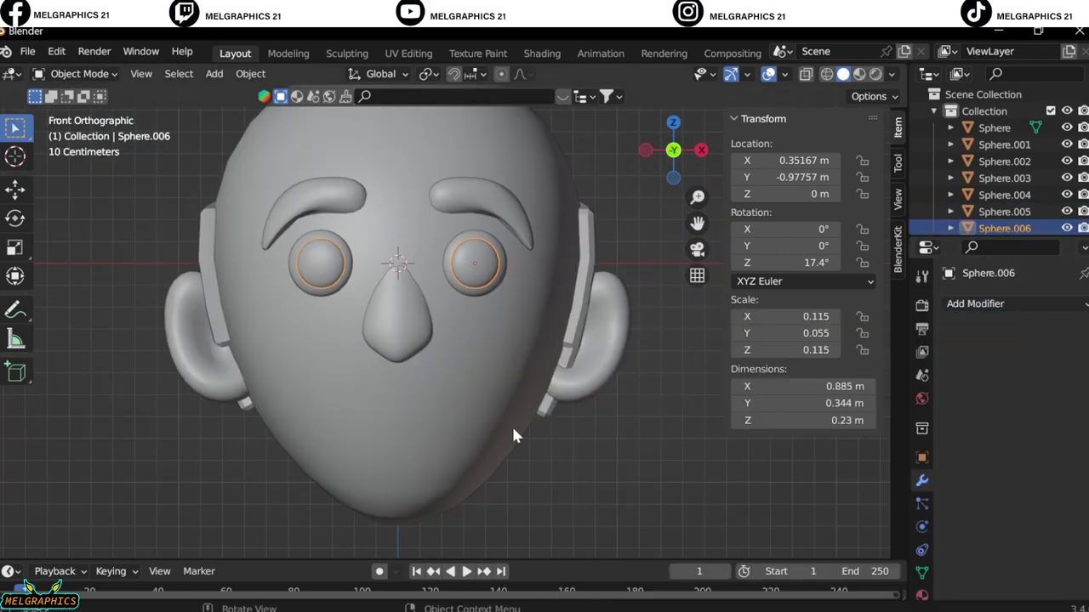
pyautogui.scroll(-3, 511, 424)
pyautogui.click(475, 383)
# Step: Add a torus and stand it upright with a 90° X rotation
pyautogui.scroll(3, 475, 384)
pyautogui.hotkey('shift', 'a')
pyautogui.click(634, 395)
pyautogui.press('r')
pyautogui.press('x')
pyautogui.press('9')
pyautogui.press('0')
pyautogui.press('Return')
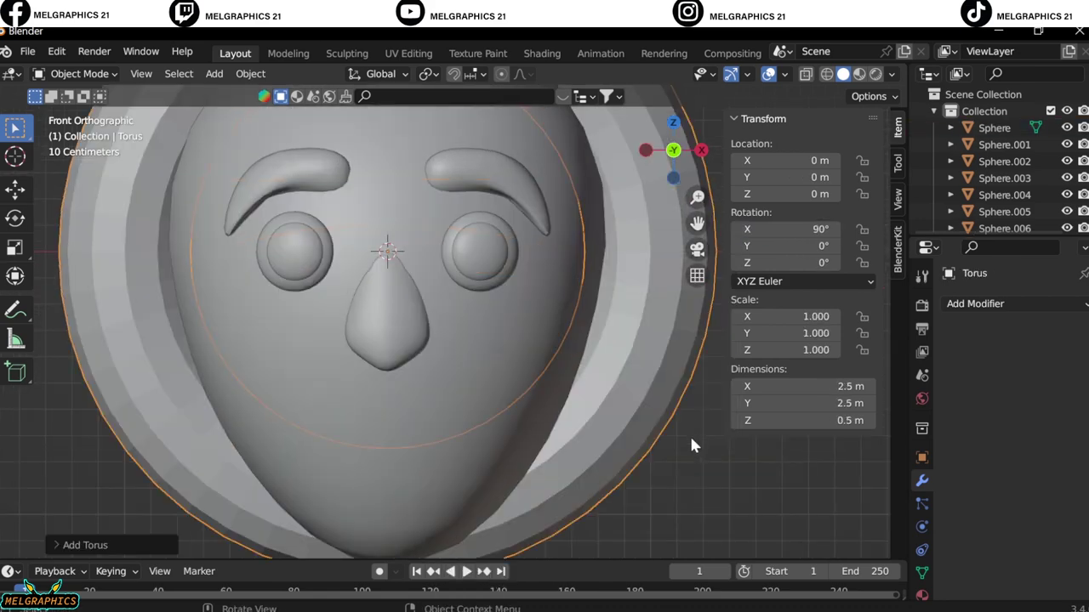
# Step: Scale the torus over the right eye, flatten its thickness, and set it against the face
pyautogui.press('s')
pyautogui.click(521, 284)
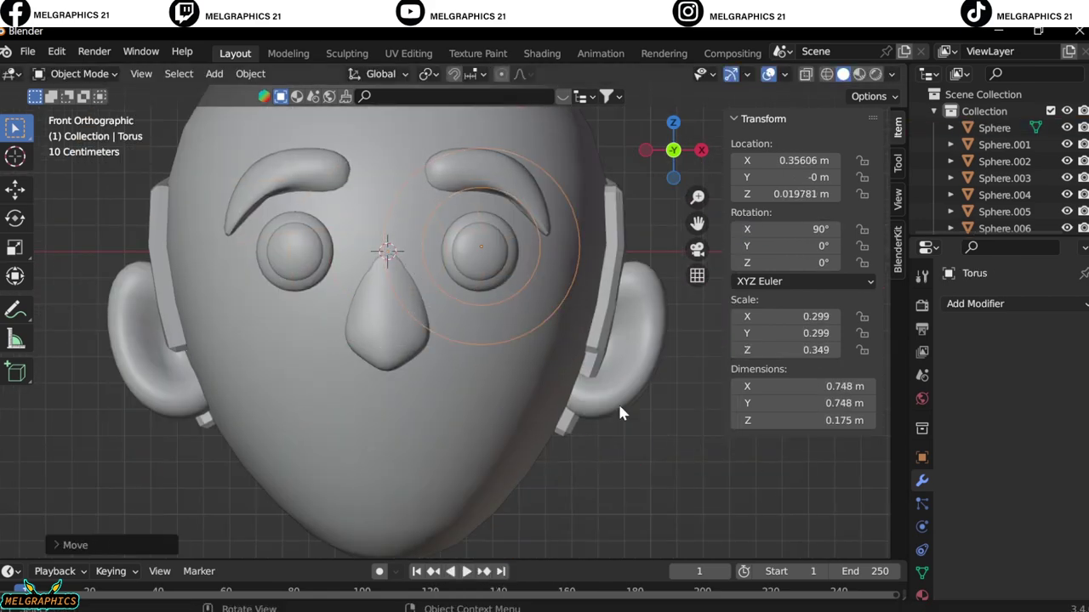
pyautogui.press('KP_3')
pyautogui.moveTo(803, 333); pyautogui.dragTo(766, 332)
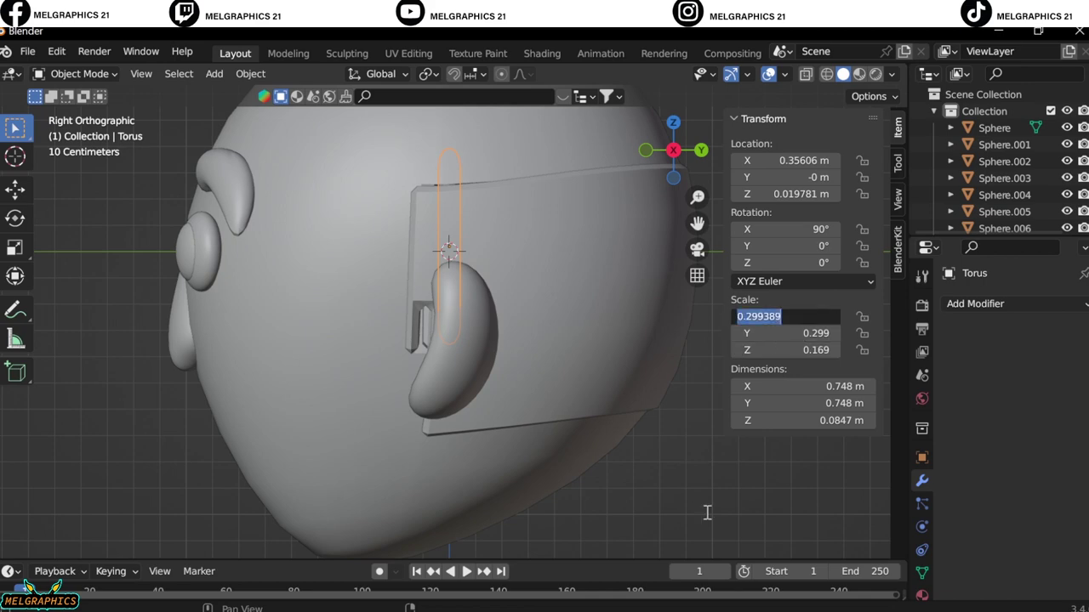
pyautogui.press('Return')
pyautogui.press('g')
pyautogui.press('y')
pyautogui.click(409, 468)
# Step: Tilt the ring about 17° and move it forward along Y onto the face
pyautogui.press('KP_1')
pyautogui.moveTo(809, 229)
pyautogui.mouseDown()
pyautogui.moveTo(830, 255)
pyautogui.moveTo(817, 262)
pyautogui.mouseUp()
pyautogui.press('s')
pyautogui.click(481, 425)
pyautogui.press('KP_3')
pyautogui.press('g')
pyautogui.press('y')
pyautogui.click(267, 338)
pyautogui.press('KP_1')
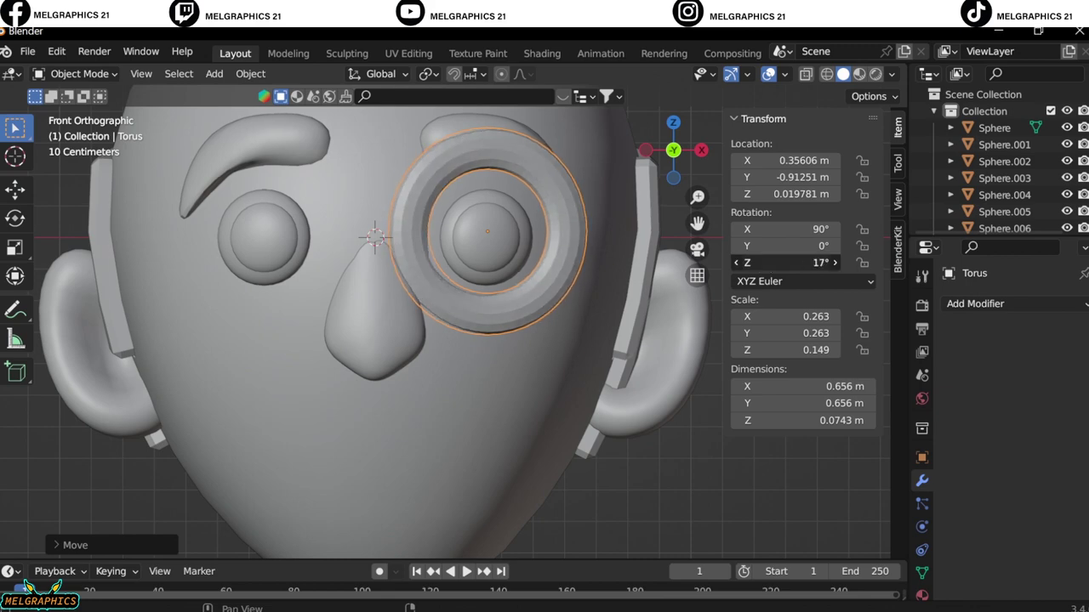
pyautogui.moveTo(665, 433); pyautogui.dragTo(429, 478, button='middle')
pyautogui.press('KP_1')
pyautogui.scroll(-4, 429, 478)
# Step: Shade the ring smooth and select its inner band of faces in Edit Mode
pyautogui.rightClick(467, 338)
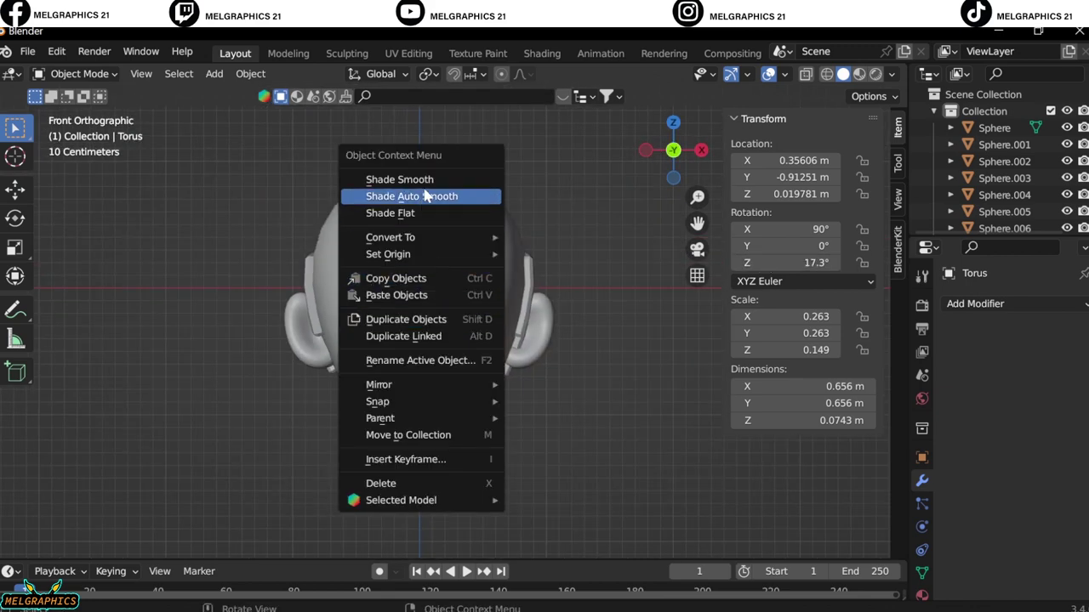
pyautogui.click(433, 197)
pyautogui.press('KP_Decimal')
pyautogui.click(74, 73)
pyautogui.click(76, 108)
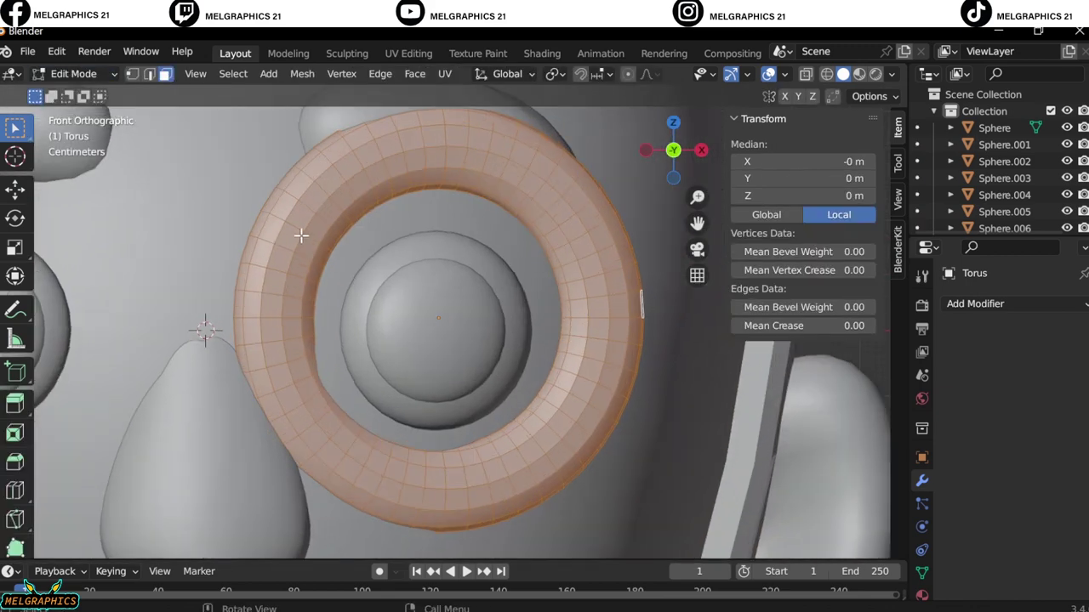
pyautogui.click(303, 222)
pyautogui.moveTo(355, 229); pyautogui.dragTo(294, 276)
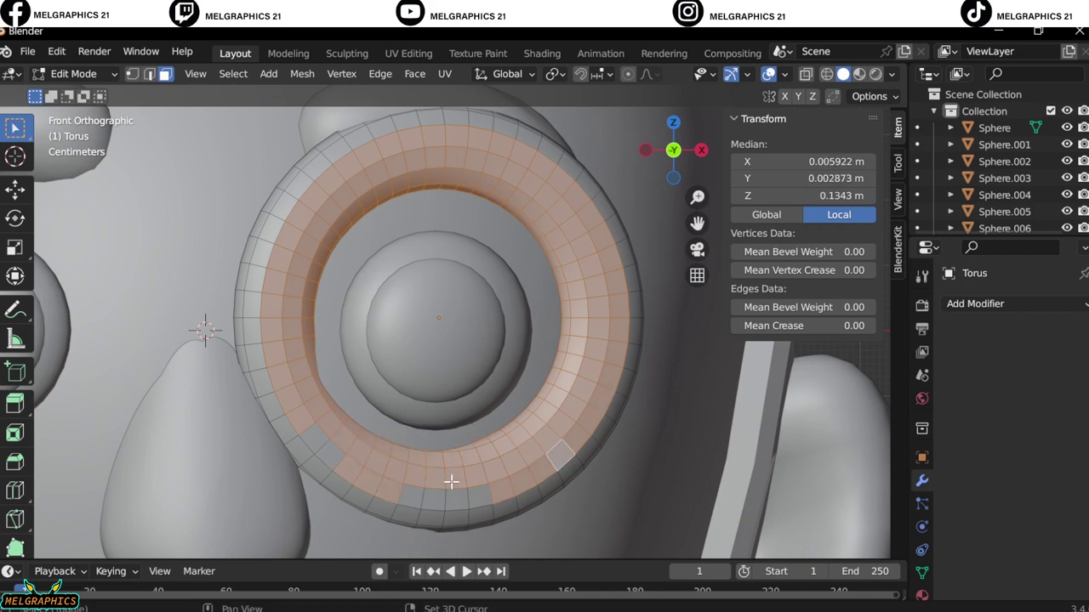
# Step: Separate the inner band into its own object and select the outer ring
pyautogui.rightClick(334, 457)
pyautogui.click(398, 460)
pyautogui.scroll(-5, 398, 460)
pyautogui.press('Tab')
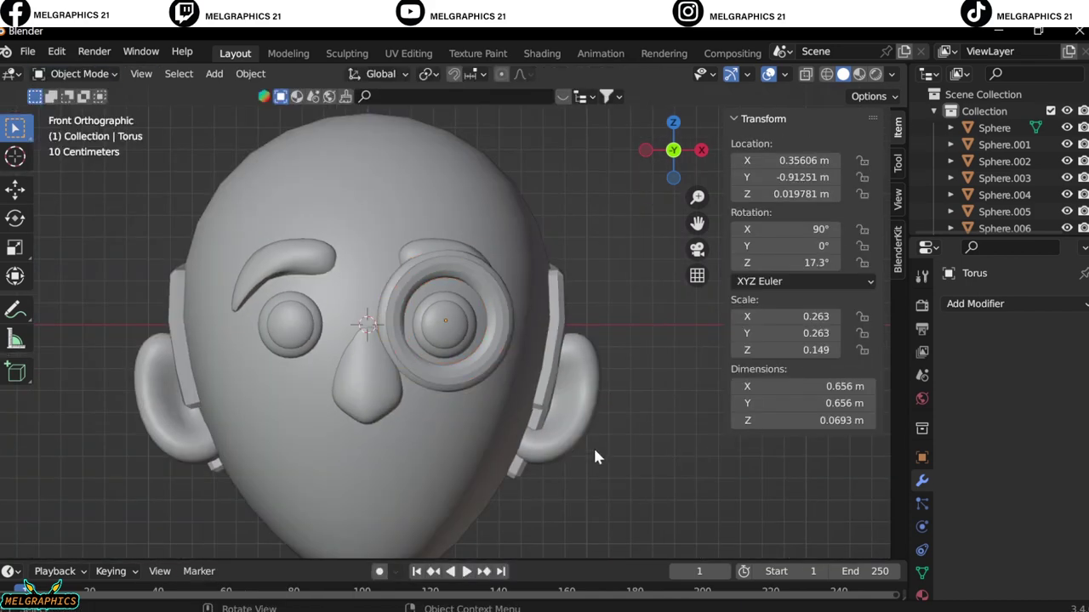
pyautogui.click(443, 375)
pyautogui.rightClick(492, 397)
pyautogui.click(557, 342)
pyautogui.scroll(-5, 182, 307)
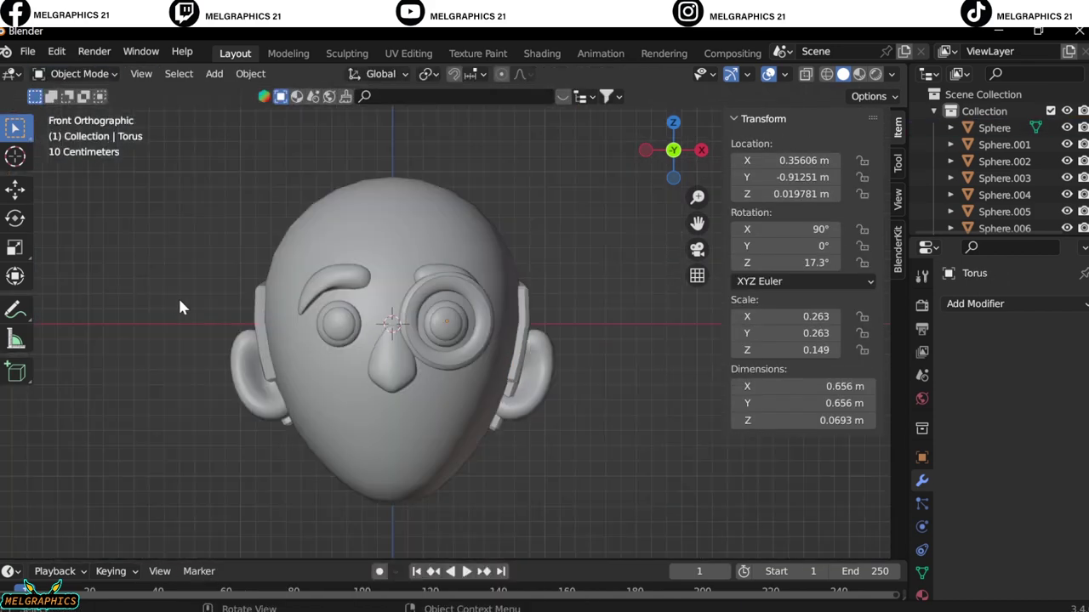
# Step: Rescale the outer ring to 0.238 and orbit around the head to check the monocle
pyautogui.press('s')
pyautogui.scroll(2, 502, 367)
pyautogui.press('g')
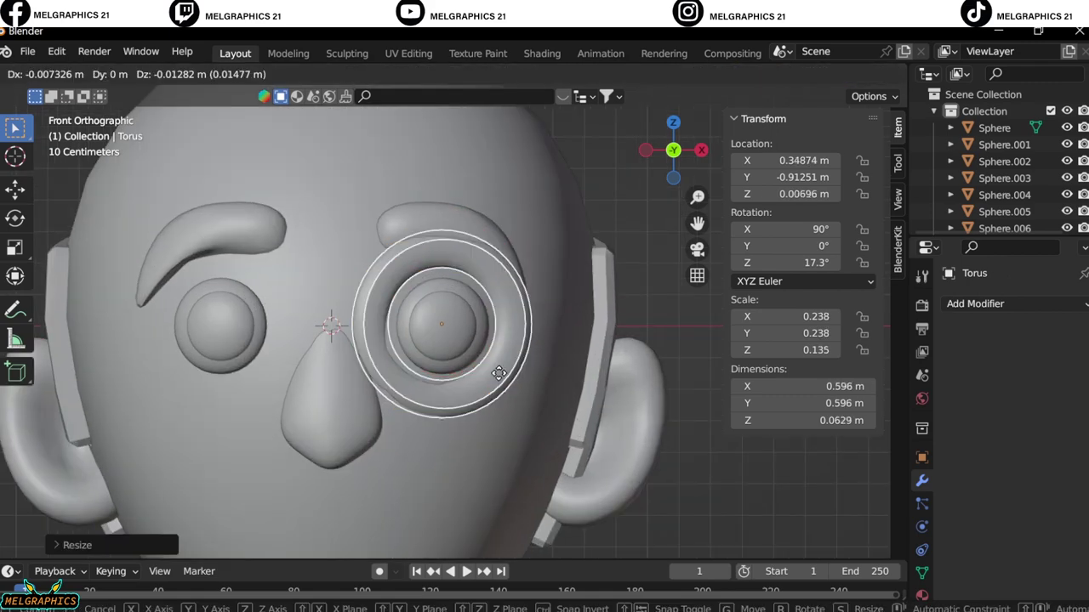
pyautogui.click(498, 306)
pyautogui.scroll(-4, 595, 408)
pyautogui.moveTo(684, 447); pyautogui.dragTo(344, 380, button='middle')
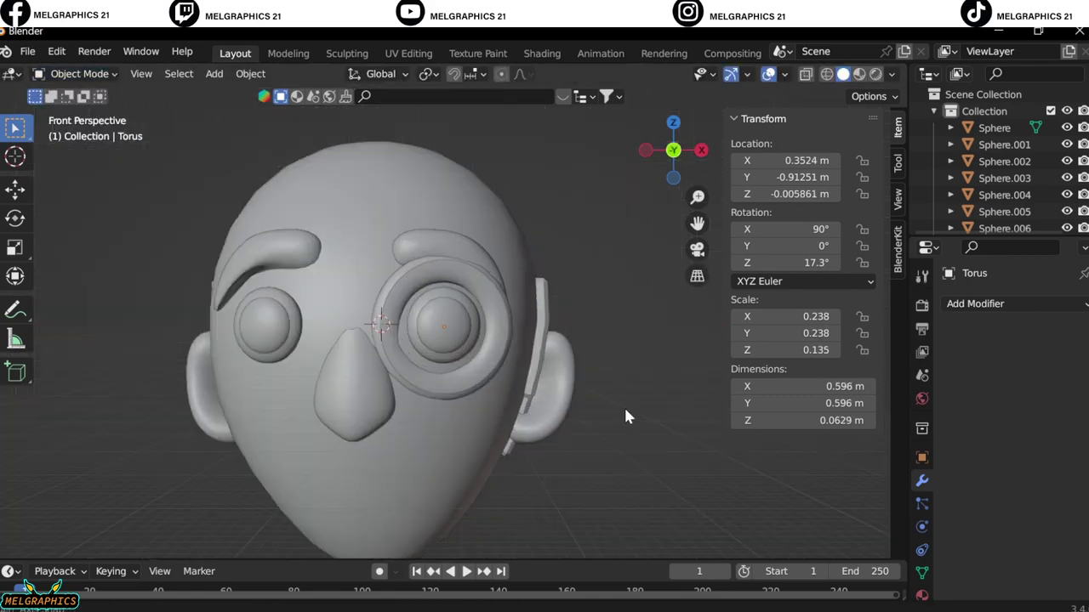
pyautogui.moveTo(624, 405); pyautogui.dragTo(537, 394, button='middle')
# Step: Enter Edit Mode on the head and add an edge loop across the lower face
pyautogui.press('KP_1')
pyautogui.click(316, 391)
pyautogui.click(79, 74)
pyautogui.click(68, 111)
pyautogui.scroll(3, 601, 287)
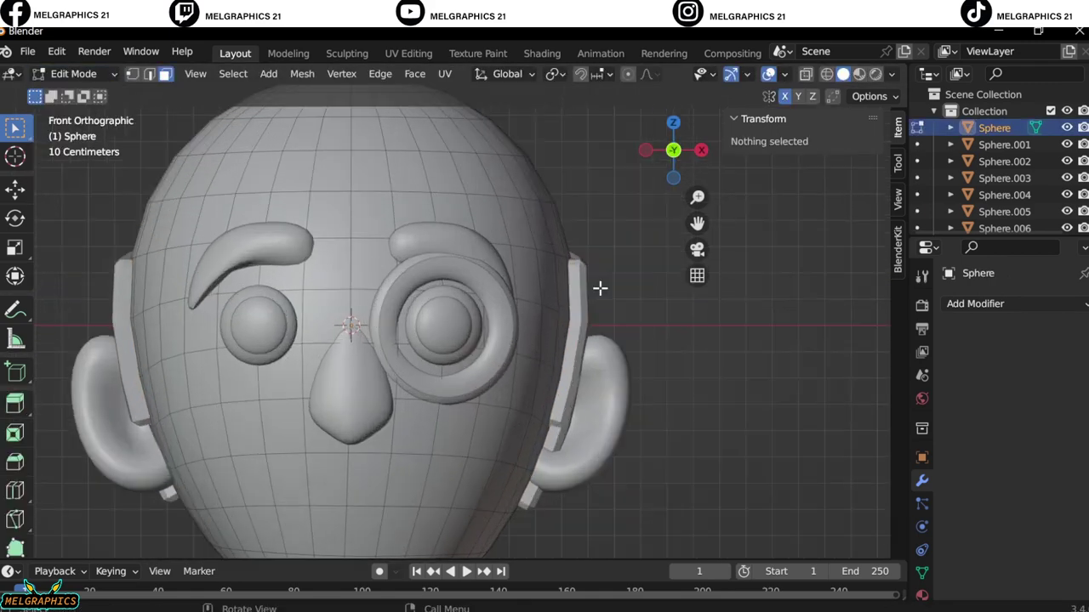
pyautogui.scroll(3, 462, 363)
pyautogui.scroll(1, 474, 367)
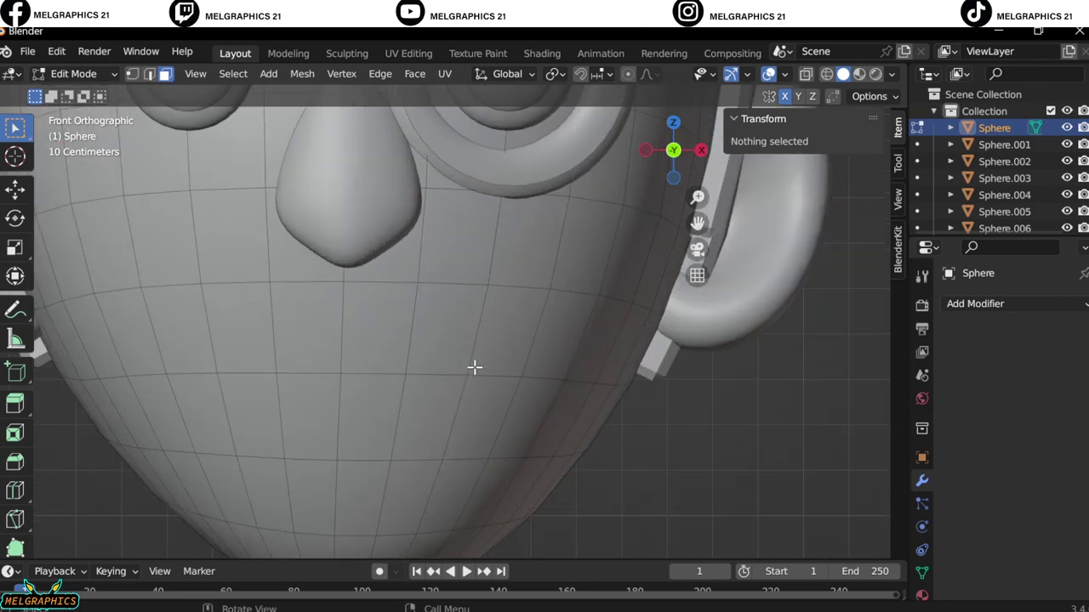
pyautogui.click(344, 437)
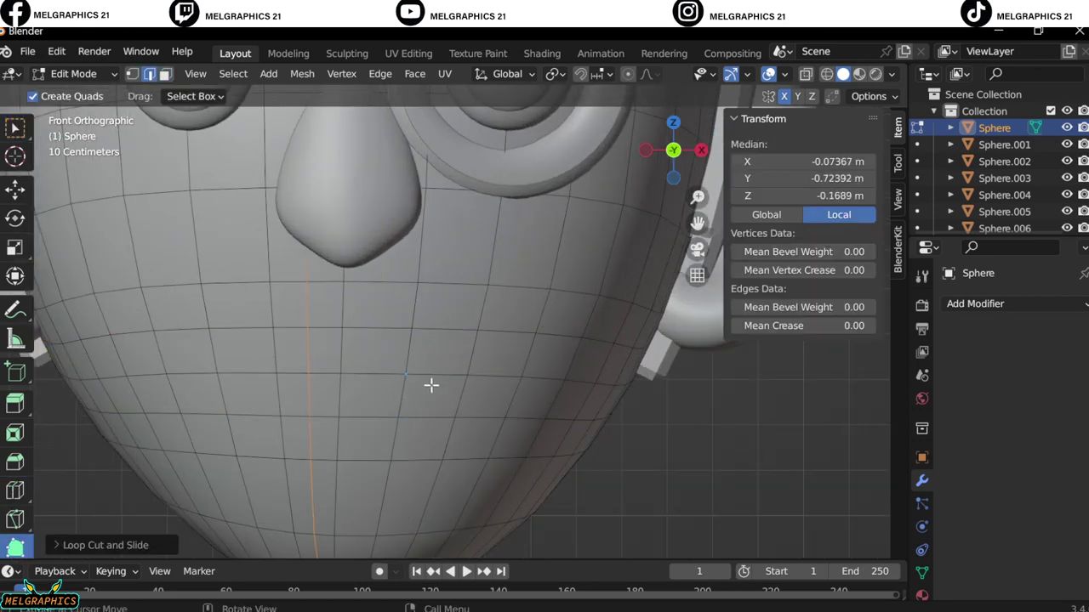
pyautogui.moveTo(501, 376); pyautogui.dragTo(494, 428)
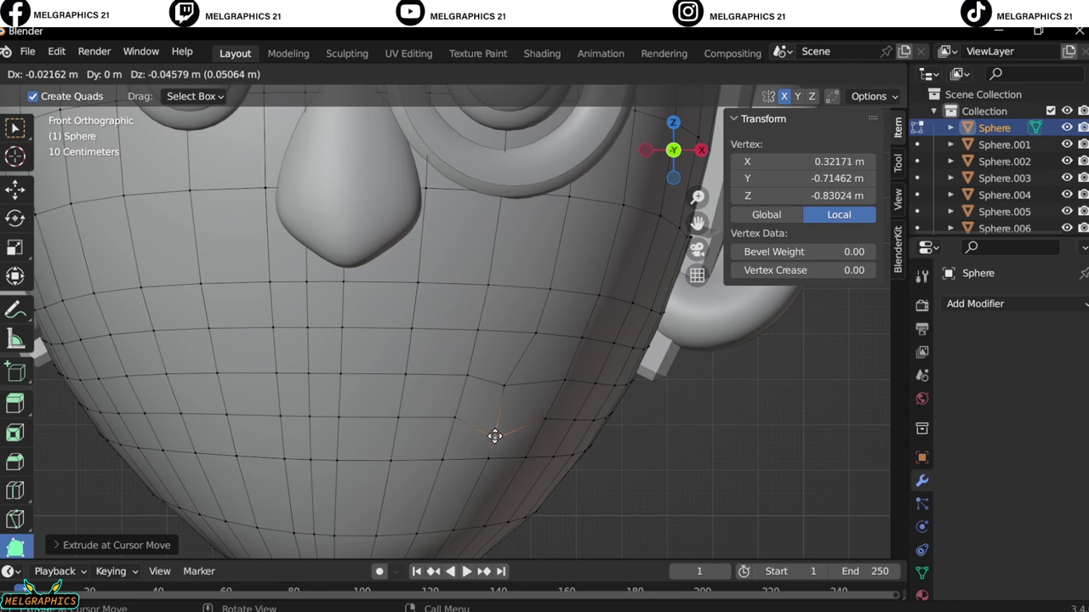
pyautogui.click(499, 386)
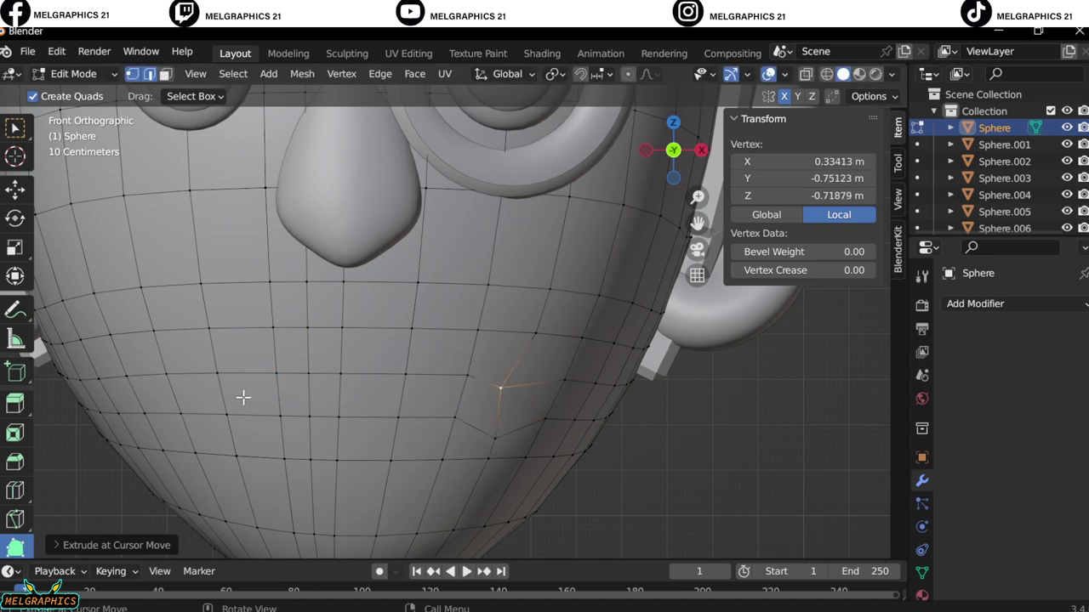
pyautogui.press('g')
pyautogui.rightClick(145, 417)
pyautogui.moveTo(146, 418)
pyautogui.mouseDown(button='middle')
pyautogui.moveTo(226, 394)
pyautogui.moveTo(644, 401)
pyautogui.mouseUp(button='middle')
# Step: Reposition vertices on the lower face to shape the mouth area
pyautogui.click(652, 402)
pyautogui.press('KP_1')
pyautogui.scroll(2, 230, 414)
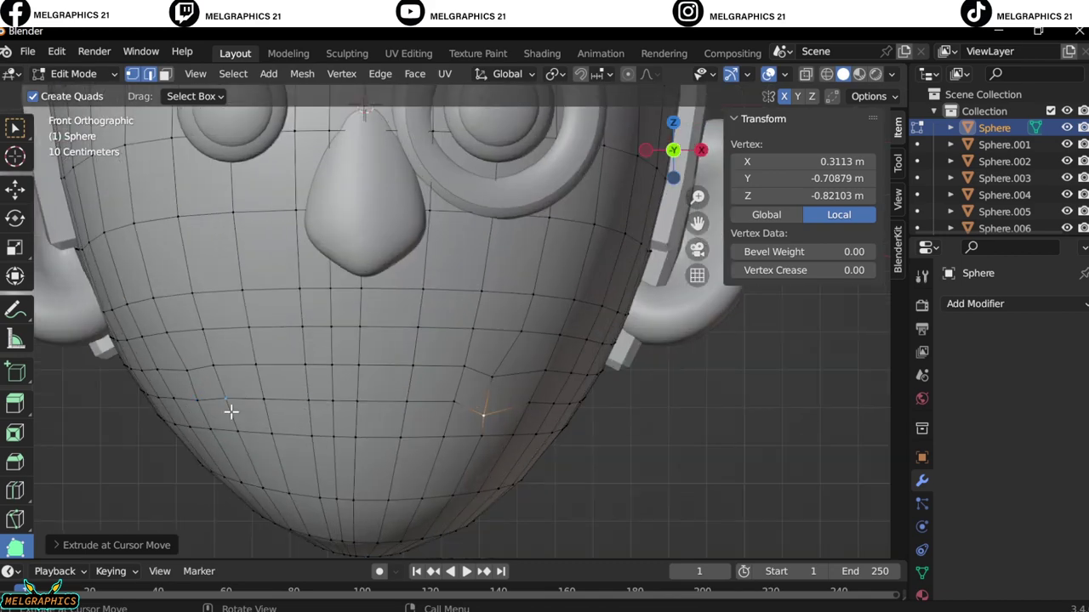
pyautogui.click(201, 405)
pyautogui.press('g')
pyautogui.click(199, 408)
pyautogui.moveTo(199, 408); pyautogui.dragTo(854, 379, button='middle')
pyautogui.press('KP_1')
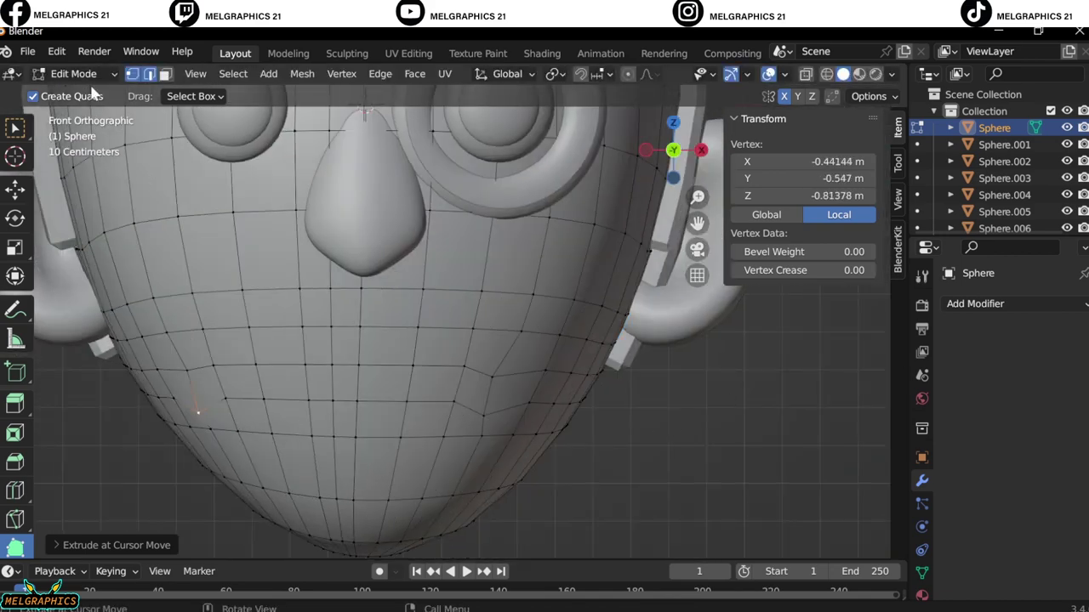
# Step: Select the mouth faces below the nose and mark seams around them
pyautogui.press('3')
pyautogui.click(383, 383)
pyautogui.keyDown('shift'); pyautogui.click(438, 384); pyautogui.keyUp('shift')
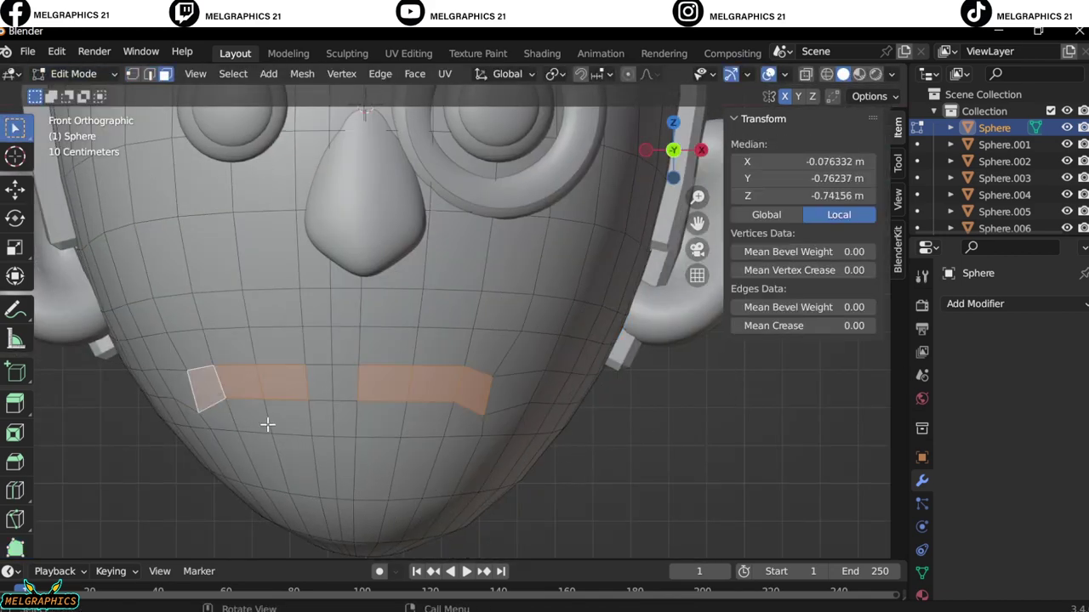
pyautogui.moveTo(267, 423); pyautogui.dragTo(497, 514, button='middle')
pyautogui.rightClick(498, 515)
pyautogui.click(498, 515)
pyautogui.press('KP_1')
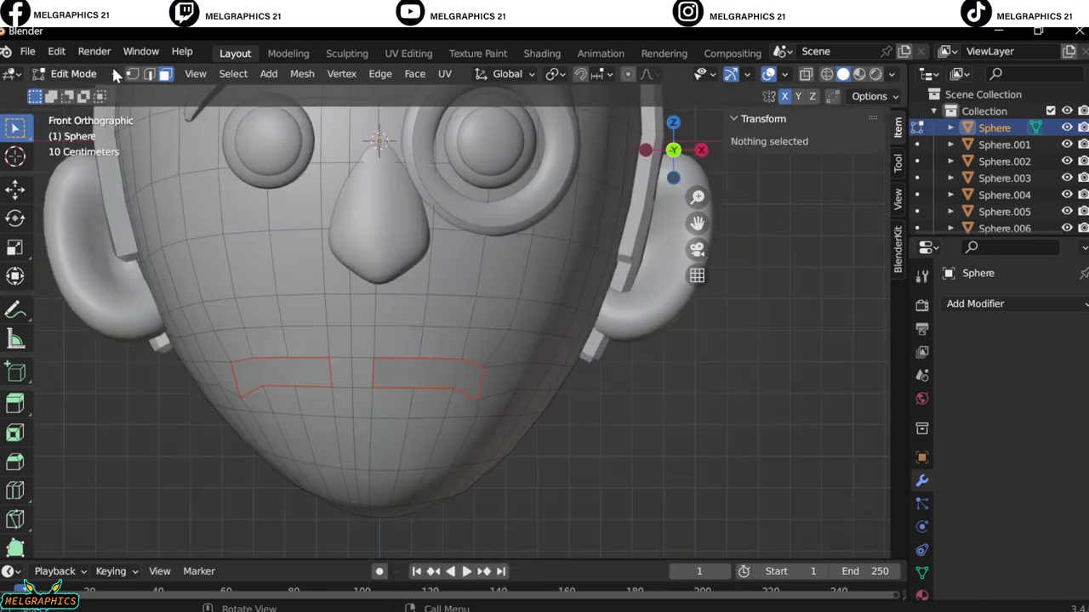
pyautogui.press('Tab')
pyautogui.scroll(-3, 551, 438)
pyautogui.press('Tab')
pyautogui.scroll(3, 614, 395)
pyautogui.click(316, 389)
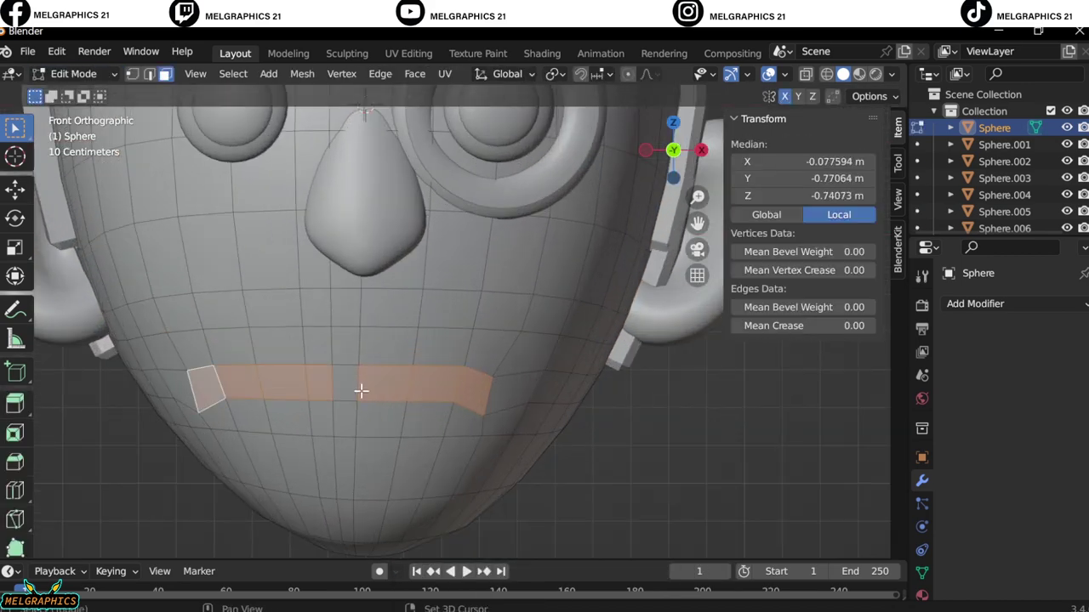
# Step: Move a vertex beside the mouth lower on the face
pyautogui.press('1')
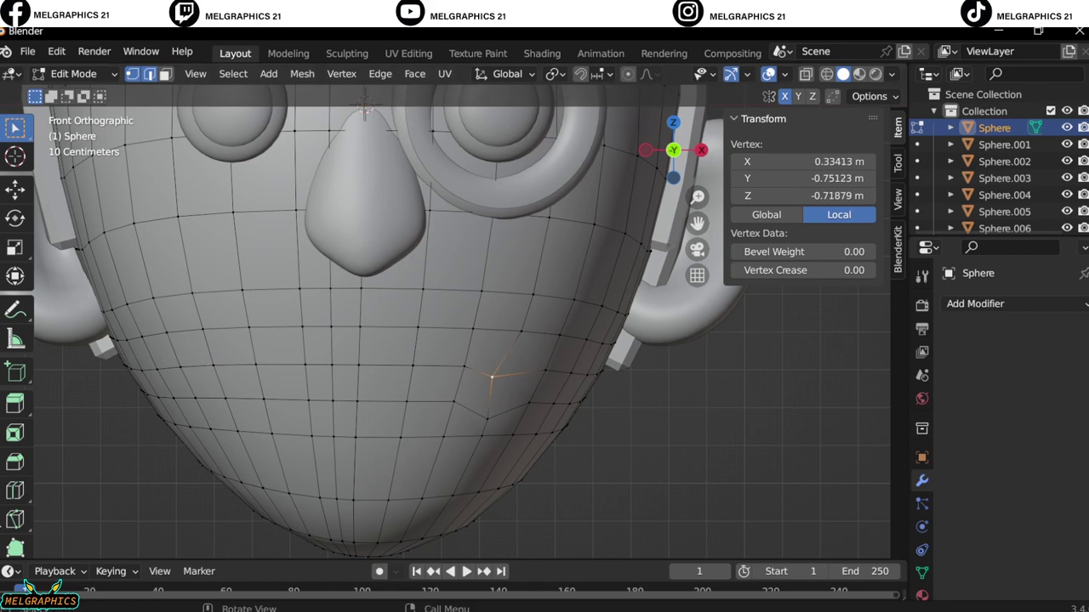
pyautogui.click(224, 399)
pyautogui.moveTo(221, 396)
pyautogui.mouseDown(button='middle')
pyautogui.moveTo(403, 437)
pyautogui.moveTo(596, 360)
pyautogui.mouseUp(button='middle')
pyautogui.click(613, 321)
pyautogui.press('KP_1')
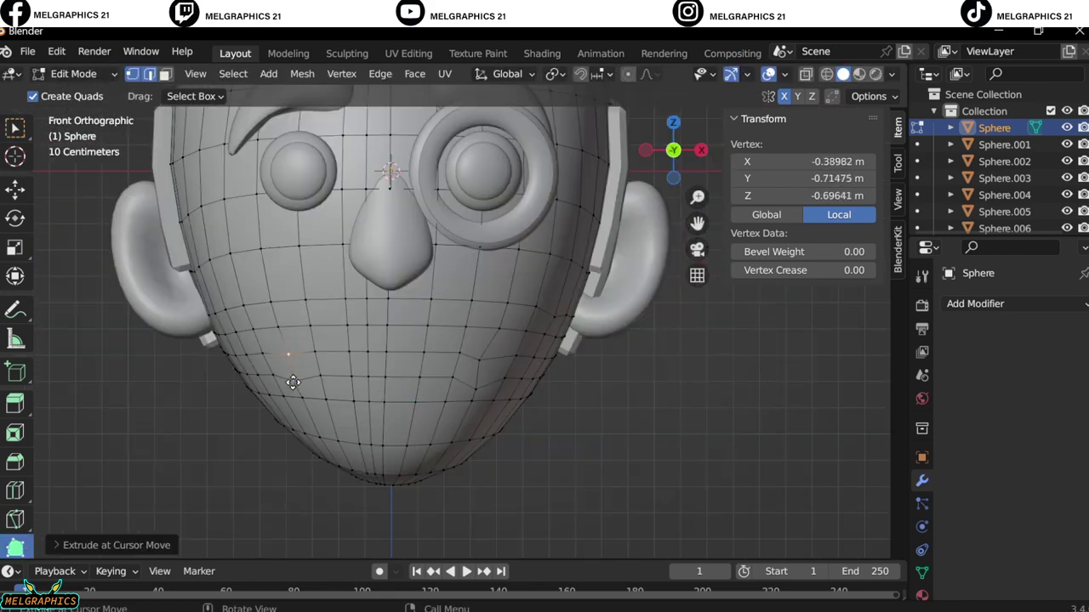
pyautogui.moveTo(293, 383)
pyautogui.mouseDown(button='middle')
pyautogui.moveTo(377, 431)
pyautogui.moveTo(703, 382)
pyautogui.mouseUp(button='middle')
pyautogui.click(452, 428)
# Step: Fine-tune the remaining mouth vertex, then clear the face selection
pyautogui.press('KP_1')
pyautogui.click(290, 361)
pyautogui.moveTo(290, 361); pyautogui.dragTo(688, 359, button='middle')
pyautogui.press('KP_1')
pyautogui.scroll(3, 418, 420)
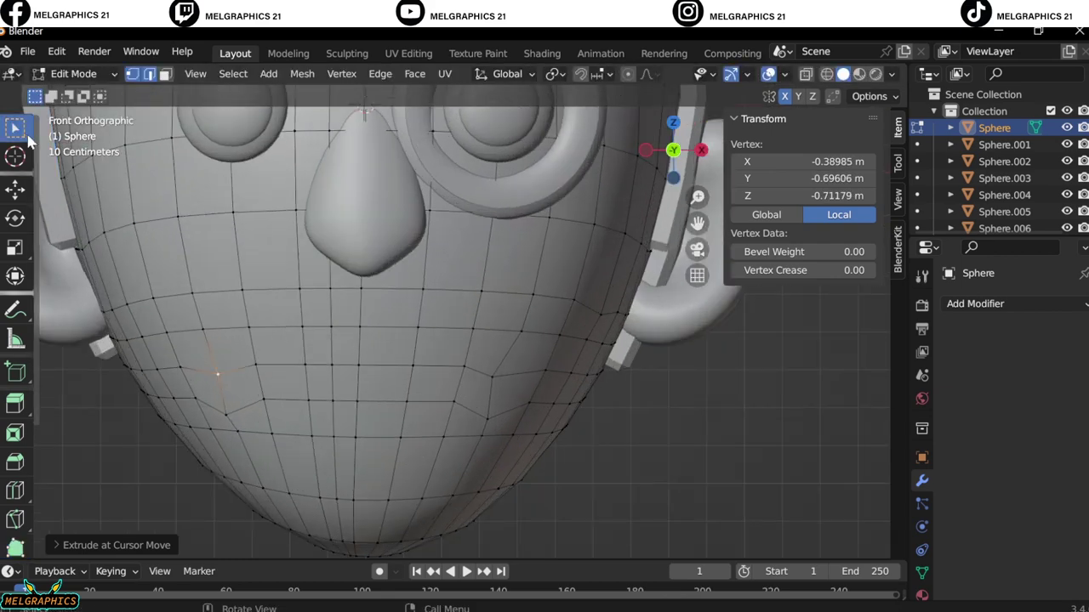
pyautogui.keyDown('shift'); pyautogui.moveTo(279, 292); pyautogui.dragTo(279, 383, button='middle'); pyautogui.keyUp('shift')
pyautogui.click(256, 387)
pyautogui.hotkey('alt', 'a')
# Step: Add a Solidify modifier to the mouth object with 0.03 m even thickness
pyautogui.press('Tab')
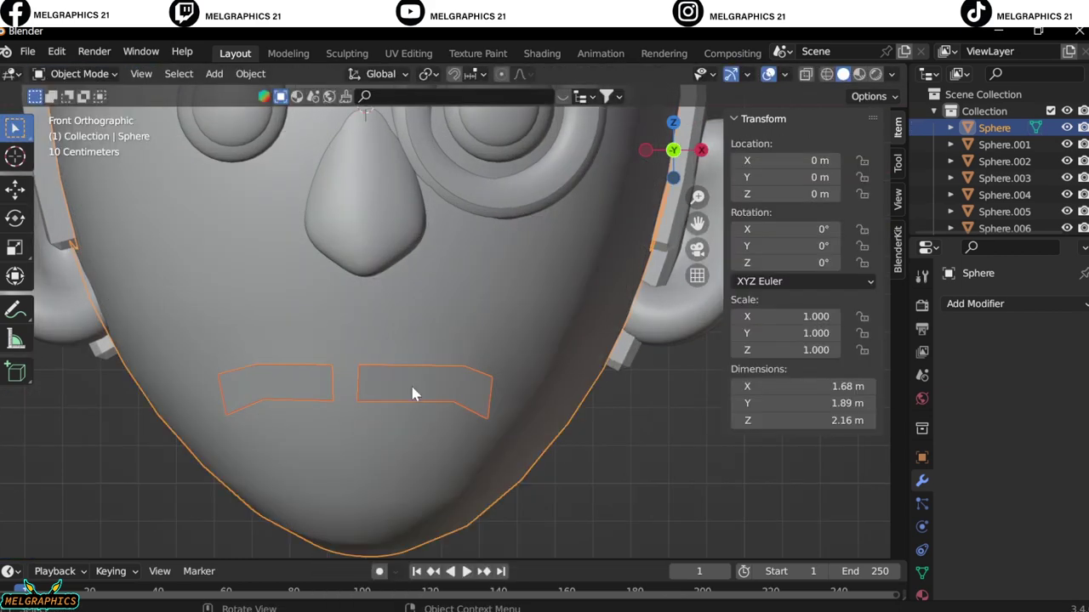
pyautogui.click(975, 304)
pyautogui.click(713, 455)
pyautogui.click(713, 456)
pyautogui.click(470, 412)
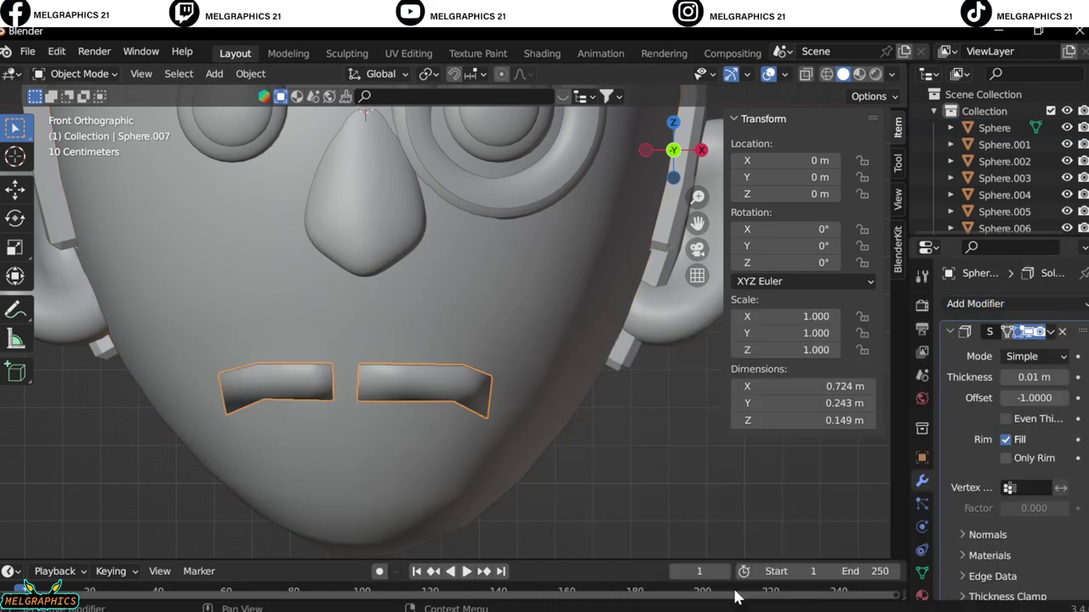
pyautogui.moveTo(1009, 380); pyautogui.dragTo(1047, 380)
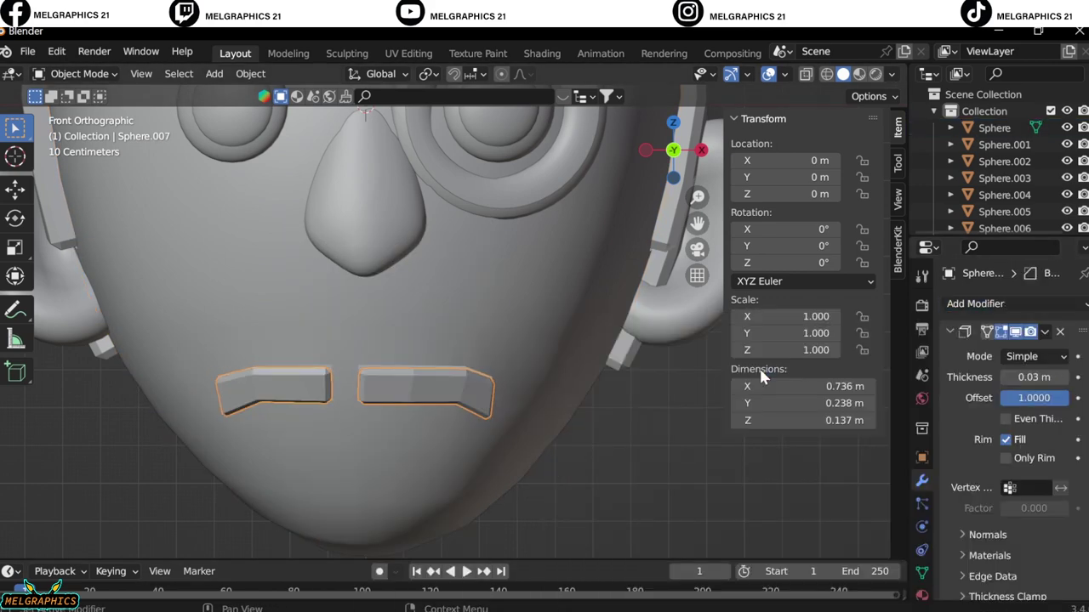
pyautogui.click(1006, 459)
# Step: Shade the mouth pieces smooth and check them from the front view
pyautogui.rightClick(408, 213)
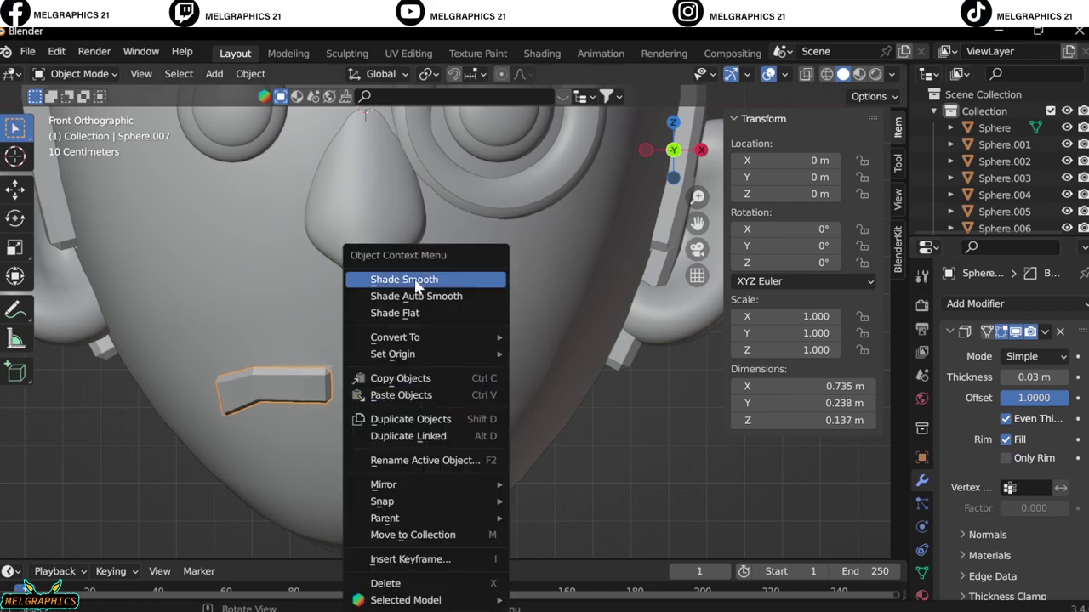
pyautogui.click(408, 212)
pyautogui.scroll(-3, 499, 384)
pyautogui.scroll(1, 527, 400)
pyautogui.scroll(1, 579, 434)
pyautogui.moveTo(581, 435); pyautogui.dragTo(467, 449, button='middle')
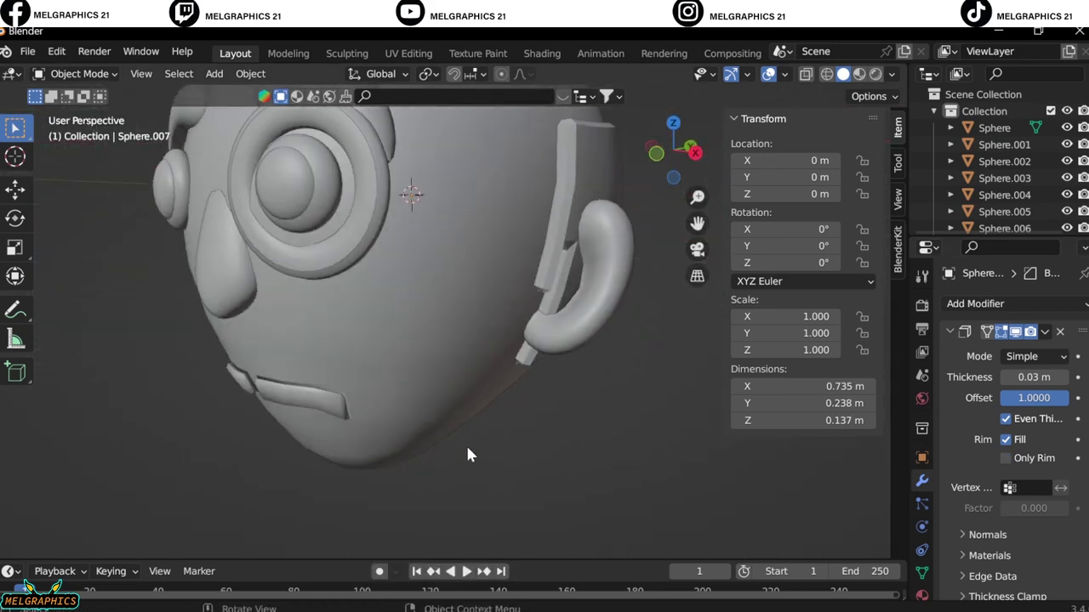
pyautogui.press('KP_1')
pyautogui.scroll(-4, 439, 385)
# Step: Add a cylinder, scale it down and move it vertically under the head as the neck
pyautogui.scroll(2, 442, 388)
pyautogui.hotkey('shift', 'a')
pyautogui.click(540, 363)
pyautogui.scroll(-3, 539, 362)
pyautogui.press('s')
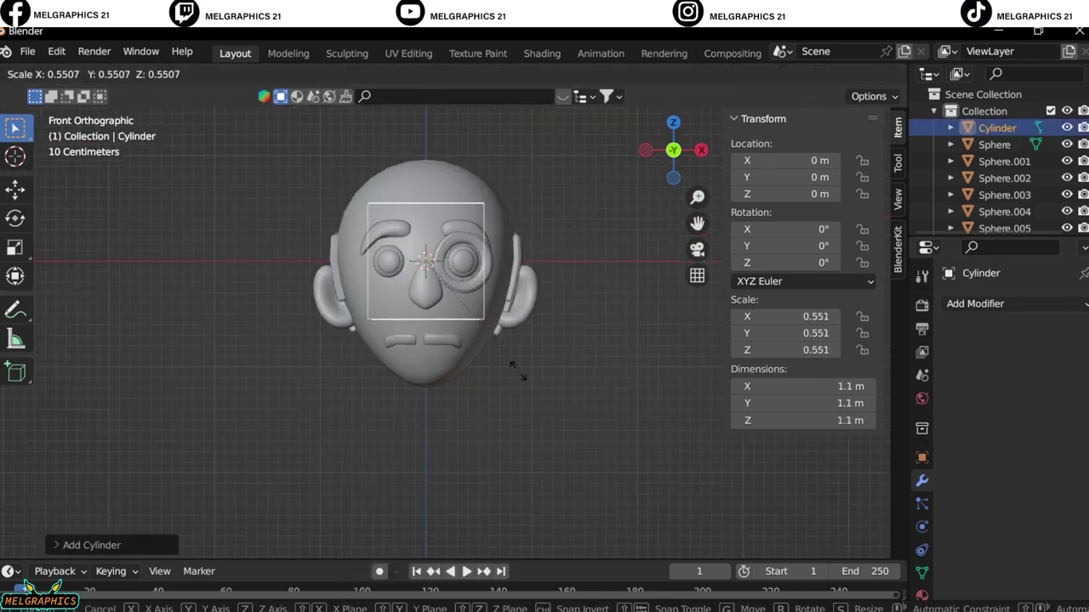
pyautogui.press('g')
pyautogui.press('z')
pyautogui.press('KP_3')
pyautogui.moveTo(496, 454); pyautogui.dragTo(605, 435, button='middle')
pyautogui.press('KP_1')
pyautogui.click(512, 451)
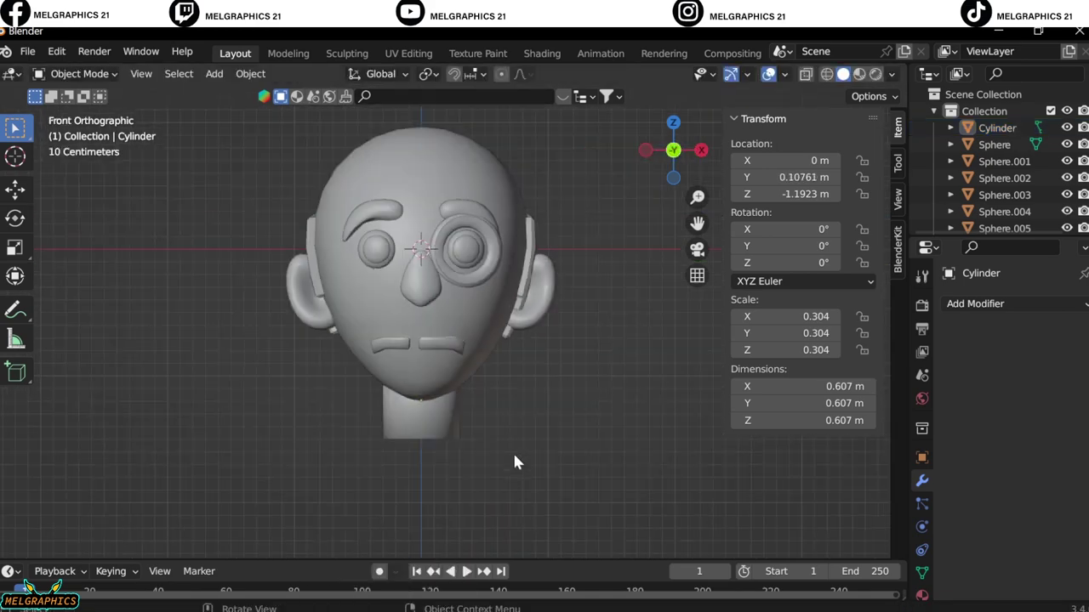
# Step: Add a UV sphere and position it below the head for the torso
pyautogui.click(79, 73)
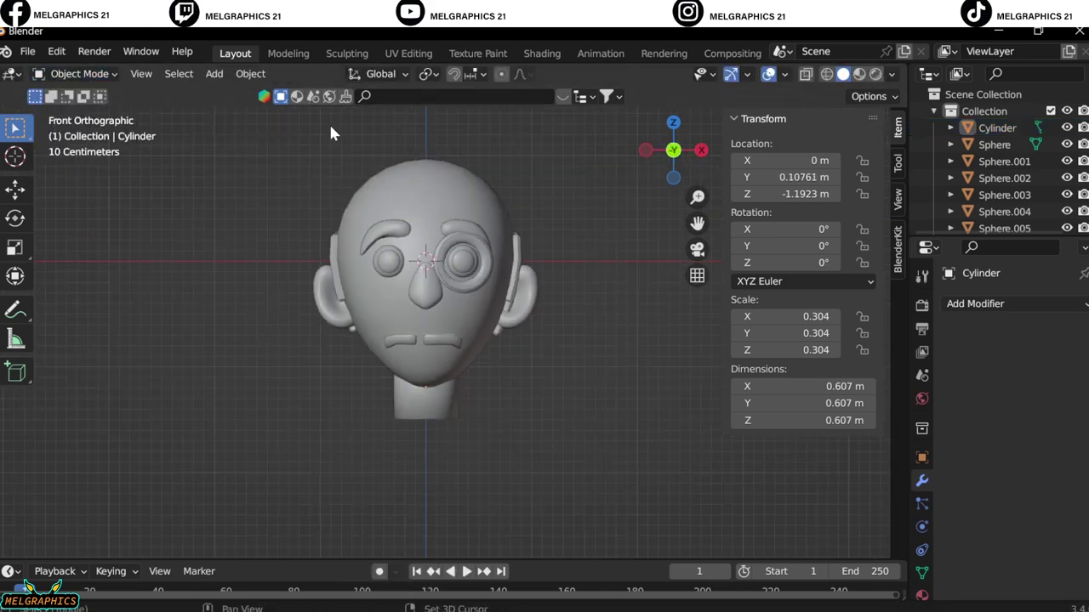
pyautogui.hotkey('shift', 'a')
pyautogui.click(400, 195)
pyautogui.press('g')
pyautogui.press('z')
pyautogui.click(520, 230)
pyautogui.press('KP_3')
pyautogui.press('g')
pyautogui.press('y')
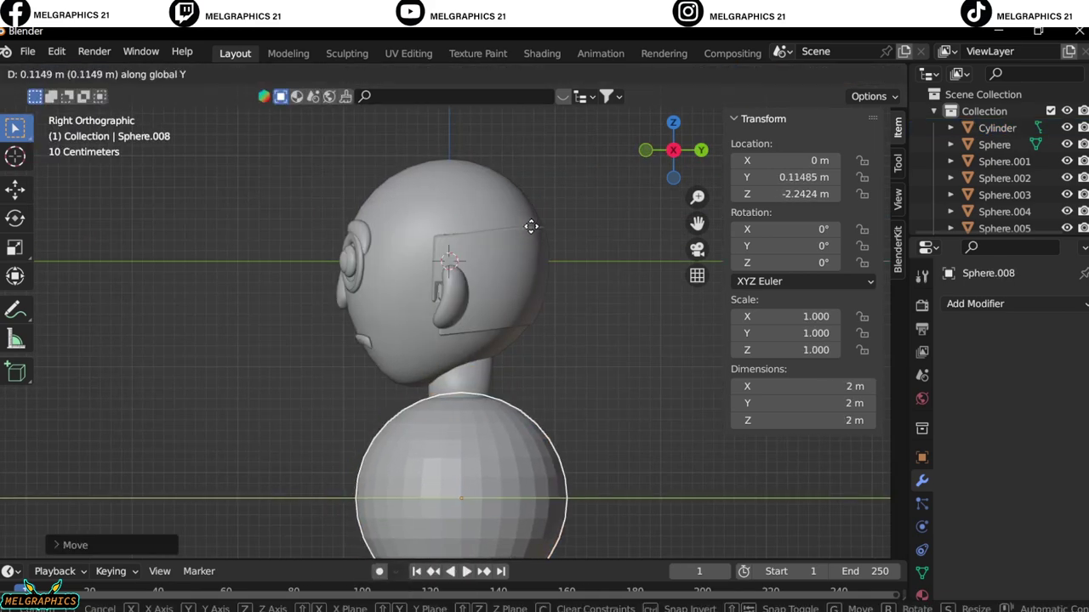
pyautogui.click(530, 226)
pyautogui.press('KP_1')
pyautogui.press('KP_Decimal')
# Step: In Sculpt Mode, widen the sphere into shoulders and Line Trim its bottom flat
pyautogui.click(79, 73)
pyautogui.click(83, 130)
pyautogui.scroll(-3, 425, 340)
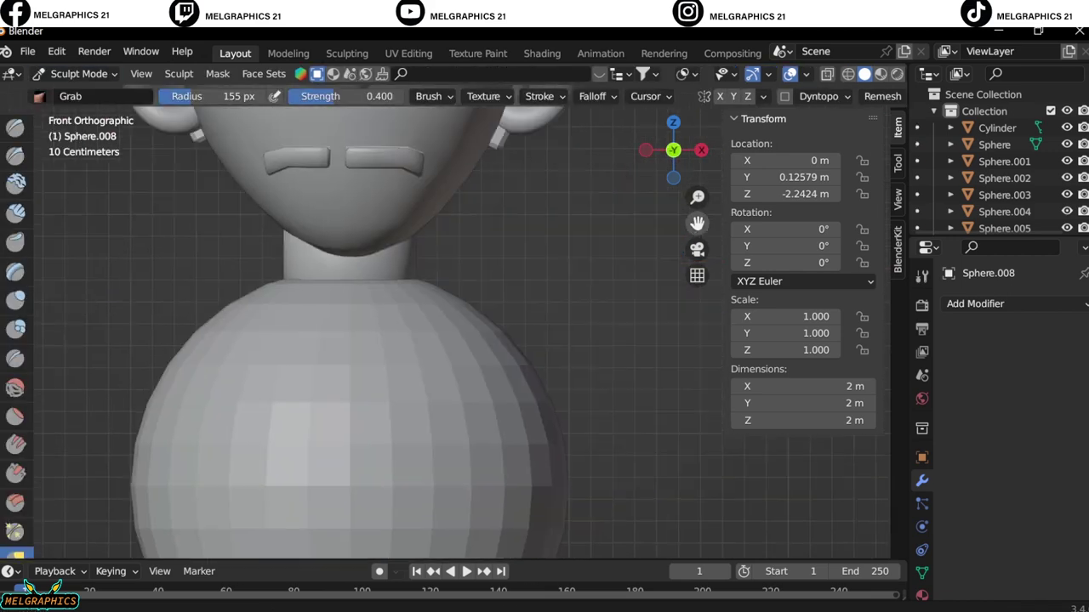
pyautogui.moveTo(559, 437)
pyautogui.mouseDown()
pyautogui.moveTo(584, 521)
pyautogui.moveTo(613, 510)
pyautogui.mouseUp()
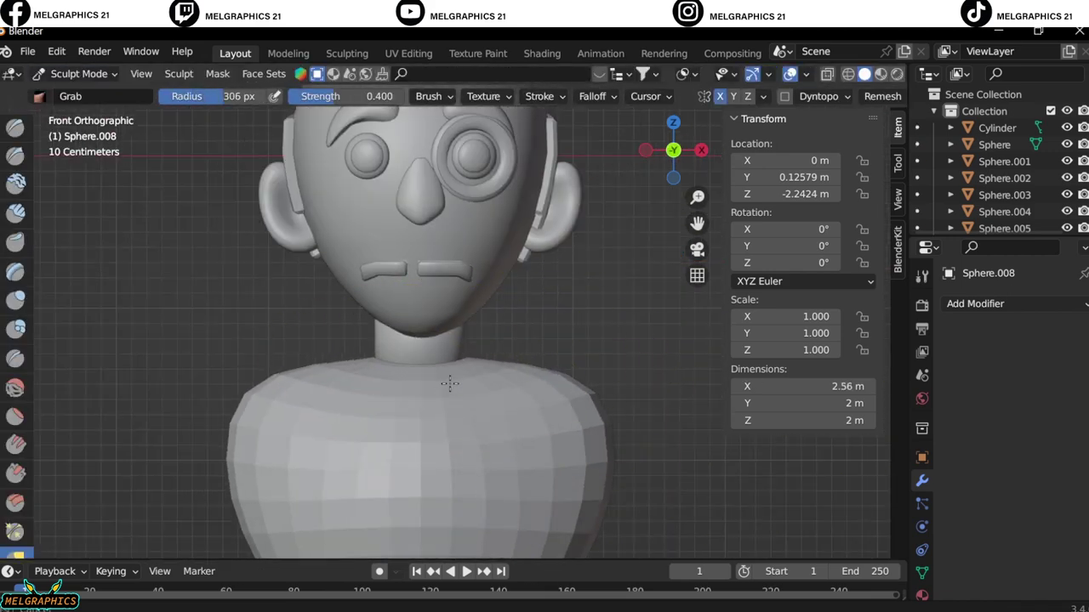
pyautogui.moveTo(510, 382); pyautogui.dragTo(425, 341, button='middle')
pyautogui.press('KP_1')
pyautogui.scroll(-2, 426, 340)
pyautogui.click(17, 524)
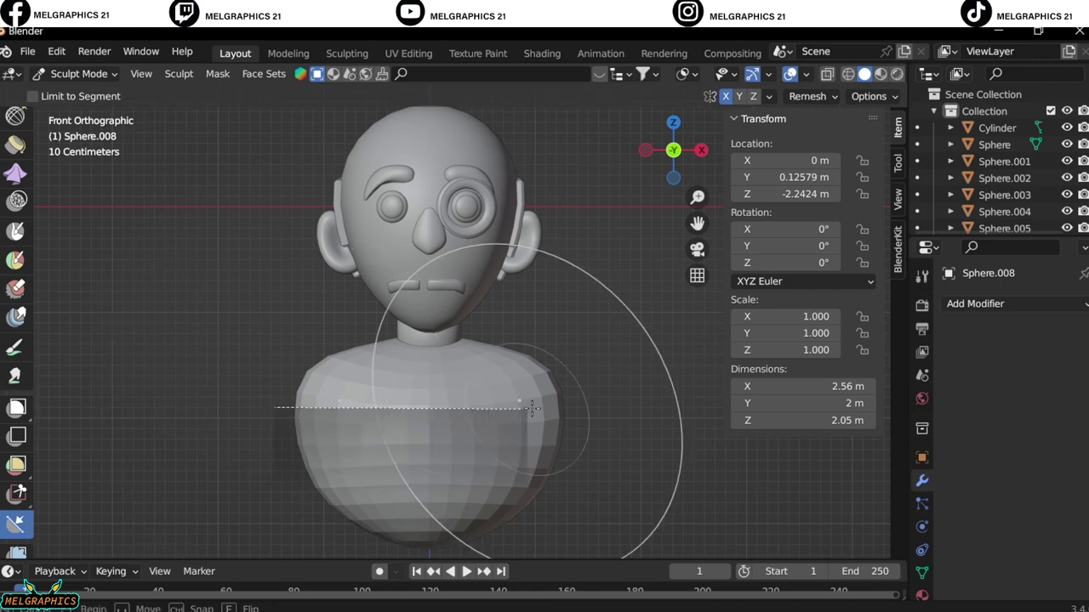
pyautogui.moveTo(255, 406); pyautogui.dragTo(586, 406)
pyautogui.hotkey('ctrl', 'Tab')
pyautogui.scroll(2, 474, 375)
# Step: In Edit Mode on the torso, select the face ring around the neck base and extrude it upward
pyautogui.click(474, 375)
pyautogui.click(75, 74)
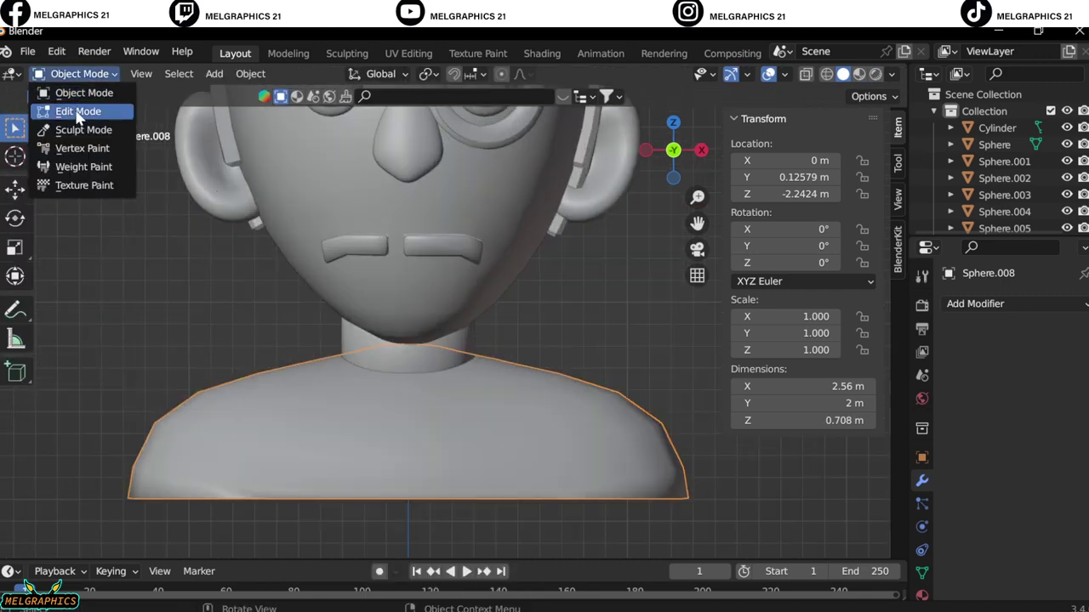
pyautogui.click(64, 108)
pyautogui.scroll(3, 261, 397)
pyautogui.keyDown('ctrl'); pyautogui.click(430, 464); pyautogui.keyUp('ctrl')
pyautogui.moveTo(260, 396)
pyautogui.mouseDown(button='middle')
pyautogui.moveTo(383, 340)
pyautogui.moveTo(365, 462)
pyautogui.moveTo(426, 438)
pyautogui.mouseUp(button='middle')
pyautogui.keyDown('ctrl'); pyautogui.click(365, 462); pyautogui.keyUp('ctrl')
pyautogui.moveTo(241, 401)
pyautogui.mouseDown(button='middle')
pyautogui.moveTo(462, 445)
pyautogui.moveTo(477, 409)
pyautogui.mouseUp(button='middle')
pyautogui.keyDown('ctrl'); pyautogui.click(461, 445); pyautogui.keyUp('ctrl')
pyautogui.keyDown('ctrl'); pyautogui.click(477, 408); pyautogui.keyUp('ctrl')
pyautogui.press('KP_1')
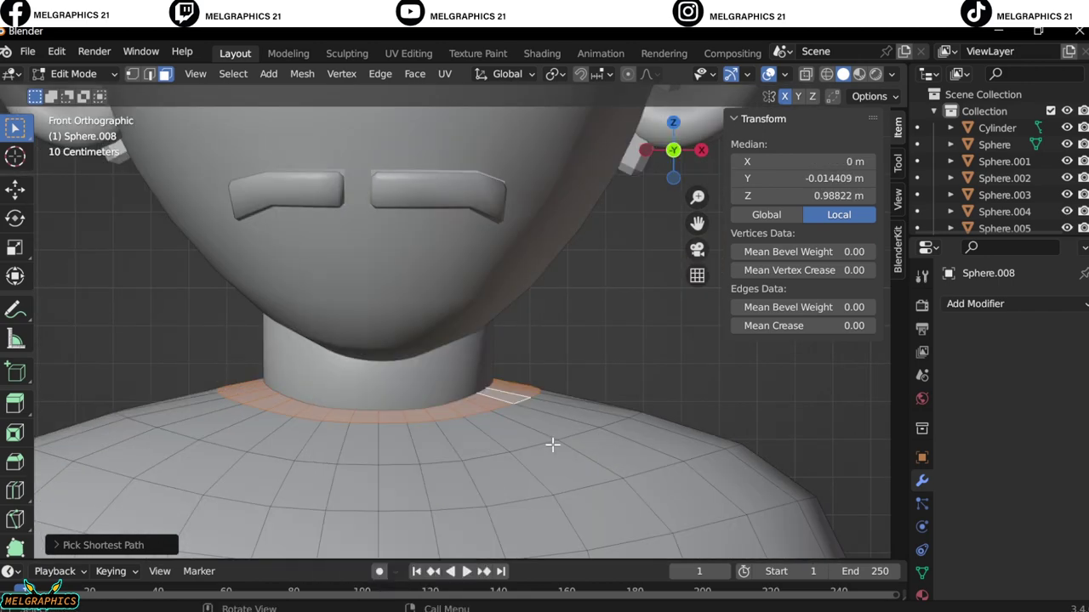
pyautogui.press('e')
pyautogui.click(547, 428)
# Step: Clear the face selection and return to Object Mode to inspect the bust
pyautogui.rightClick(476, 298)
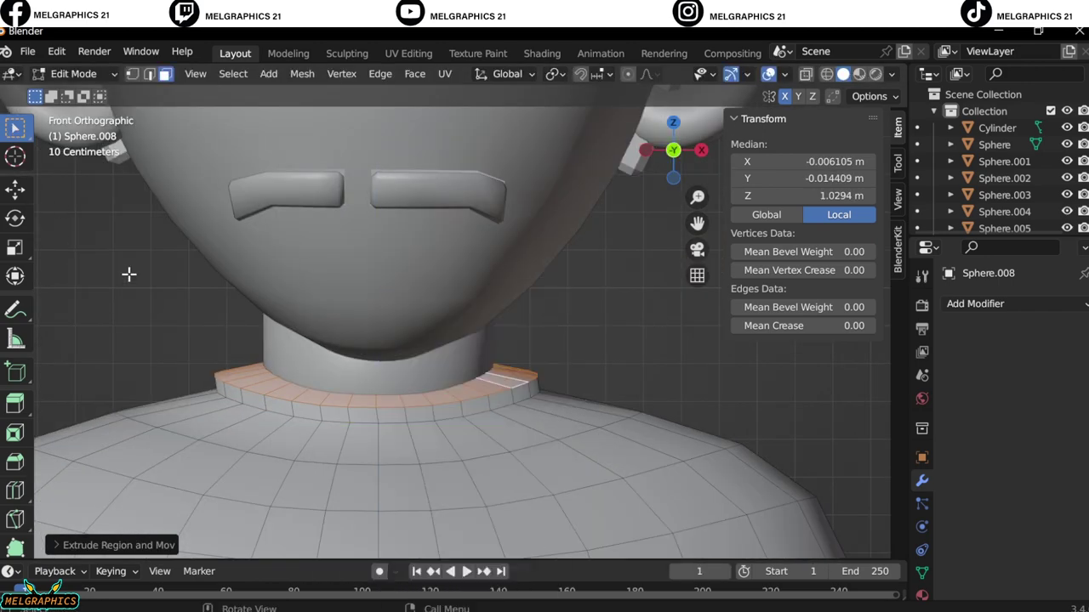
pyautogui.hotkey('alt', 'a')
pyautogui.scroll(-2, 406, 394)
pyautogui.press('Tab')
pyautogui.scroll(-4, 497, 359)
pyautogui.moveTo(498, 359); pyautogui.dragTo(418, 355, button='middle')
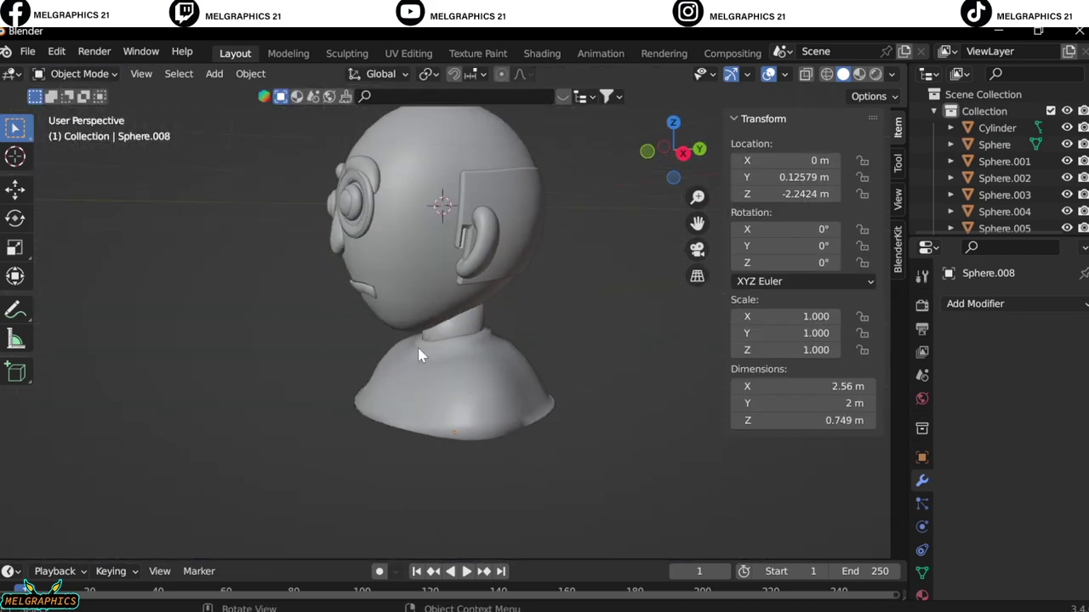
pyautogui.press('KP_Decimal')
pyautogui.press('KP_1')
# Step: Back in Edit Mode, select the faces all around the collar ring
pyautogui.click(79, 73)
pyautogui.click(90, 109)
pyautogui.click(195, 390)
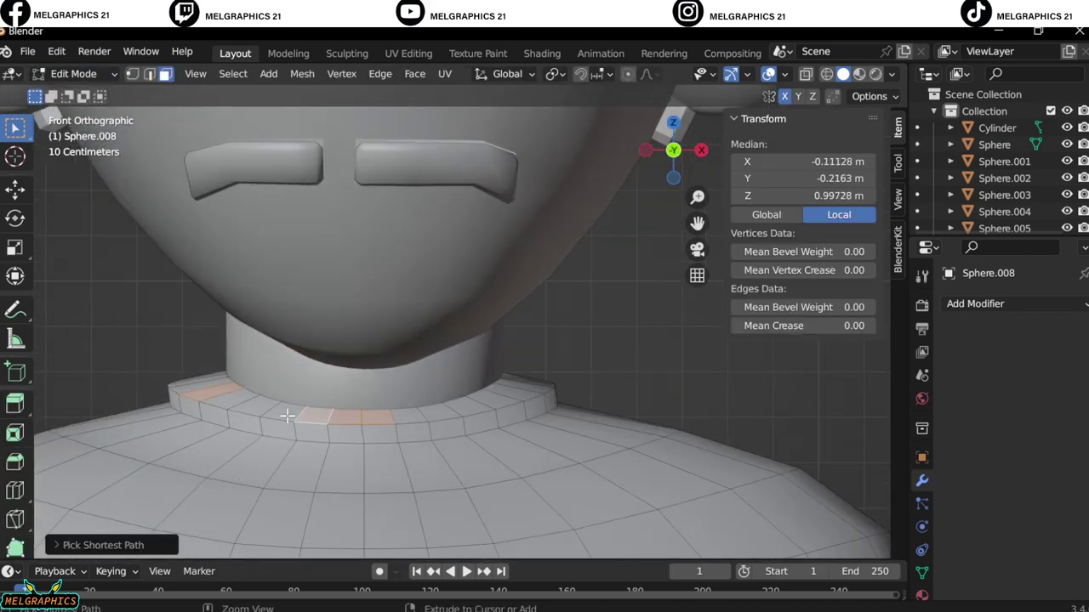
pyautogui.moveTo(286, 415); pyautogui.dragTo(652, 432, button='middle')
pyautogui.keyDown('ctrl'); pyautogui.click(544, 530); pyautogui.keyUp('ctrl')
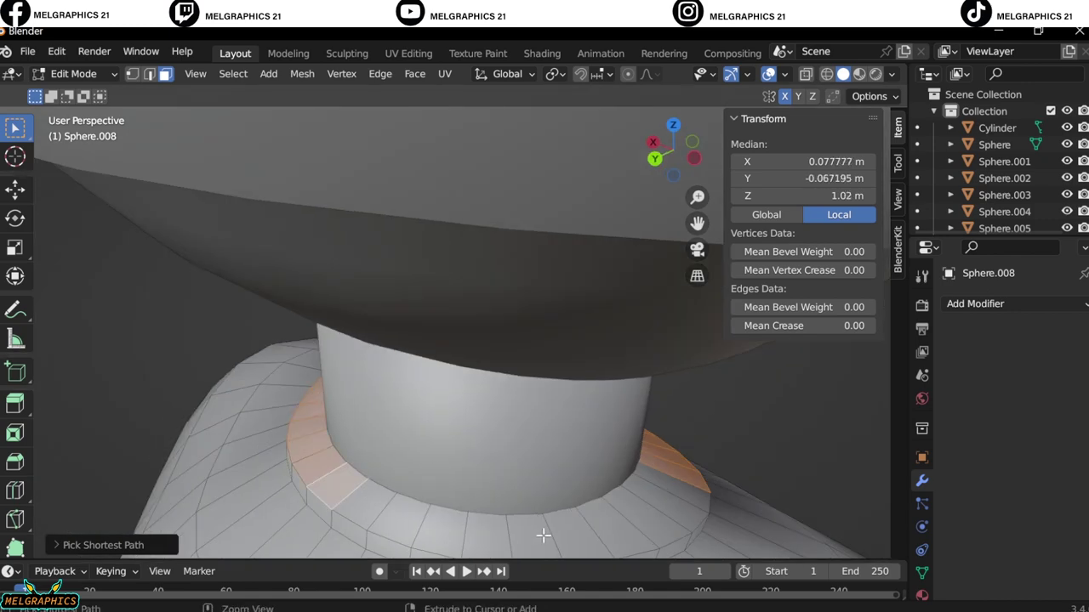
pyautogui.keyDown('ctrl'); pyautogui.click(554, 488); pyautogui.keyUp('ctrl')
pyautogui.moveTo(554, 488)
pyautogui.mouseDown(button='middle')
pyautogui.moveTo(359, 482)
pyautogui.moveTo(695, 491)
pyautogui.mouseUp(button='middle')
pyautogui.press('KP_1')
pyautogui.rightClick(400, 295)
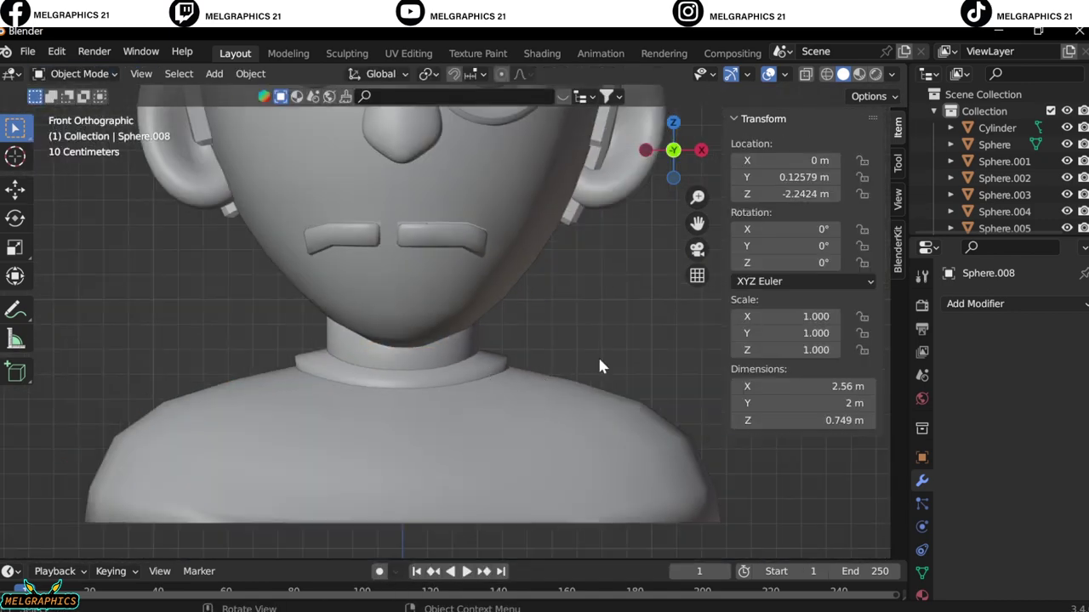
# Step: Select the eyebrows and view their material settings
pyautogui.scroll(-3, 569, 326)
pyautogui.scroll(5, 406, 416)
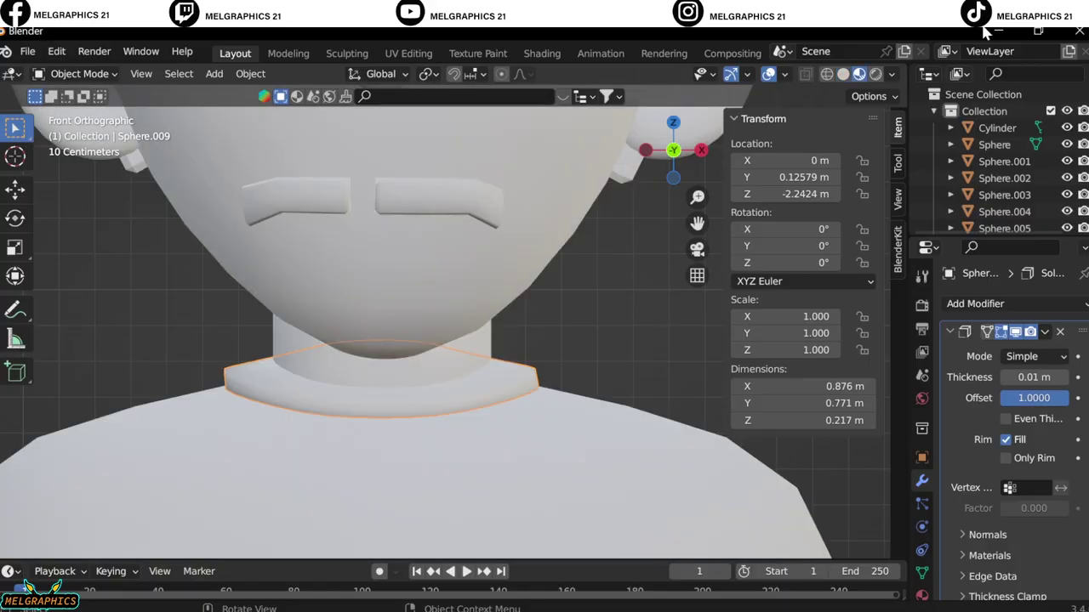
pyautogui.scroll(-3, 575, 348)
pyautogui.scroll(-3, 565, 255)
pyautogui.click(561, 231)
pyautogui.click(921, 595)
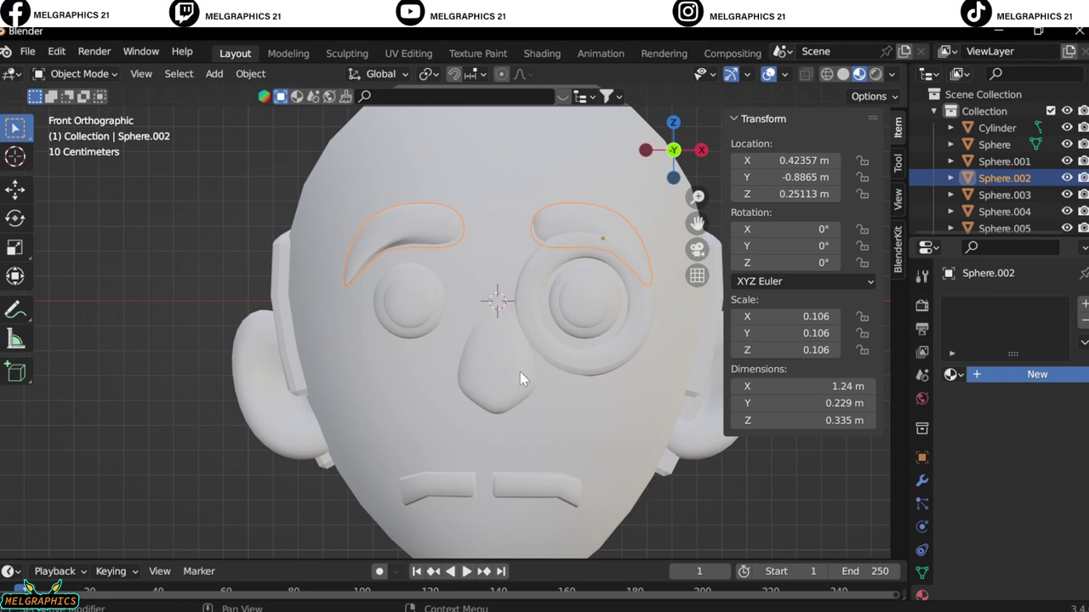
# Step: Save the project as day14.blend in the Desktop folder
pyautogui.click(27, 53)
pyautogui.click(62, 179)
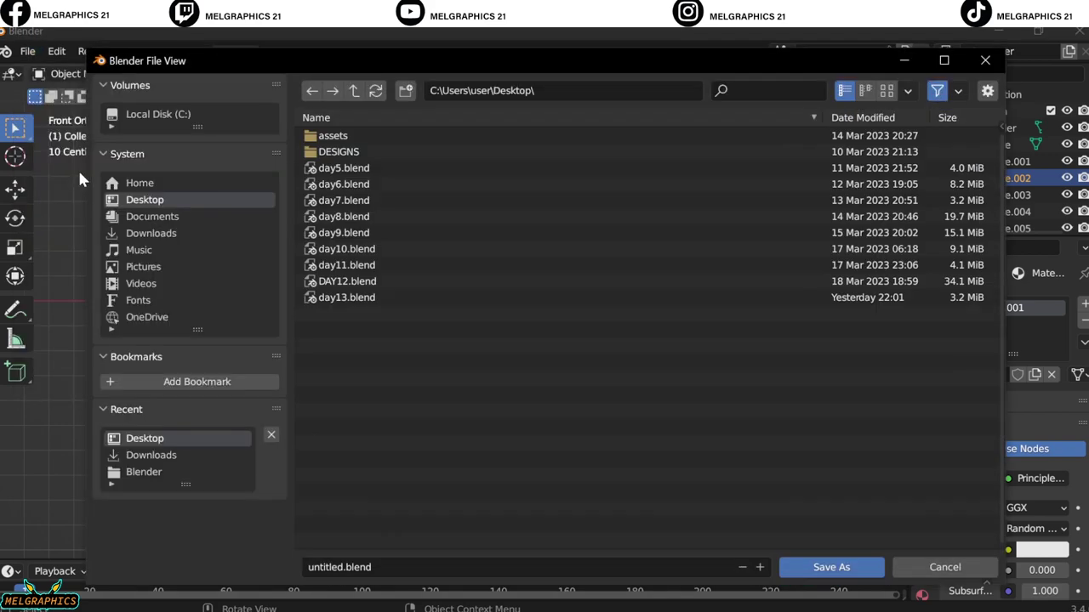
pyautogui.write('day14')
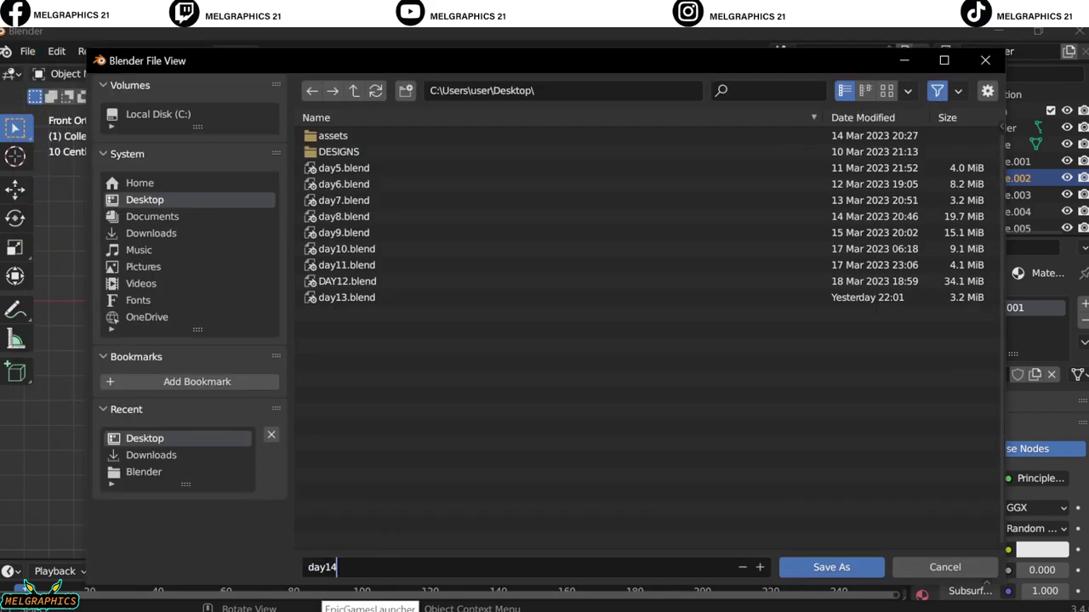
pyautogui.press('Return')
pyautogui.click(602, 331)
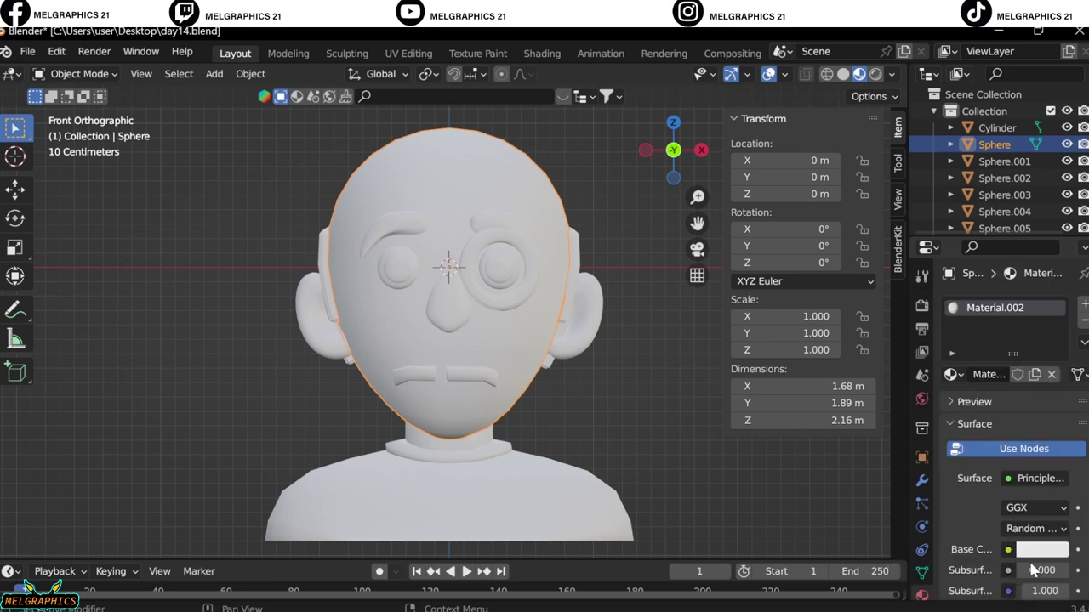
# Step: Give the head a new material with a peach skin-tone base colour
pyautogui.click(1041, 550)
pyautogui.click(975, 382)
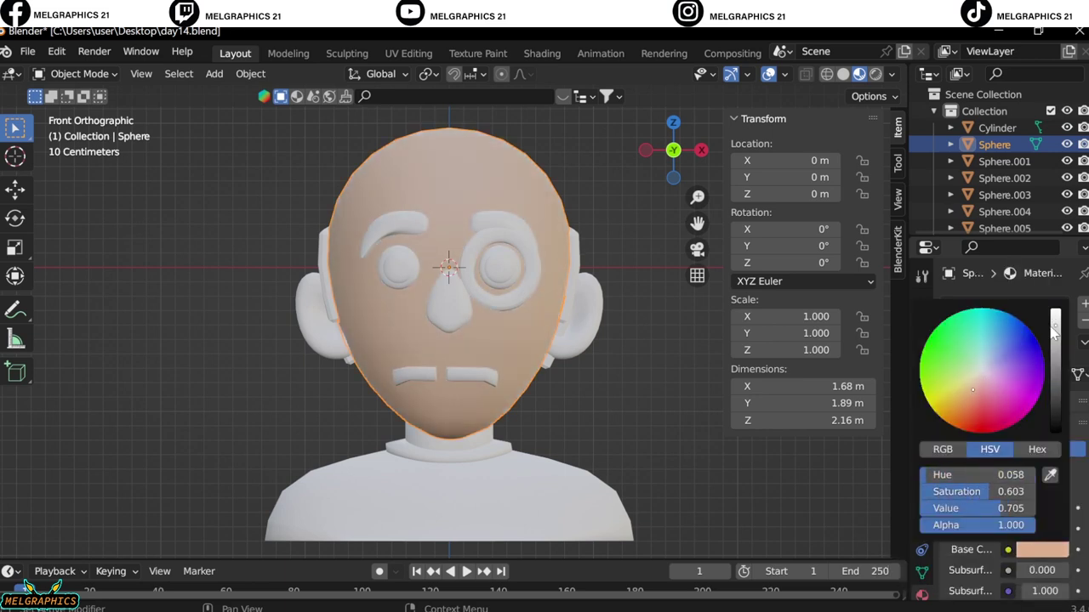
pyautogui.click(1042, 552)
# Step: Give the ears new Material.003 in the same skin tone, saturation 0.603
pyautogui.click(549, 313)
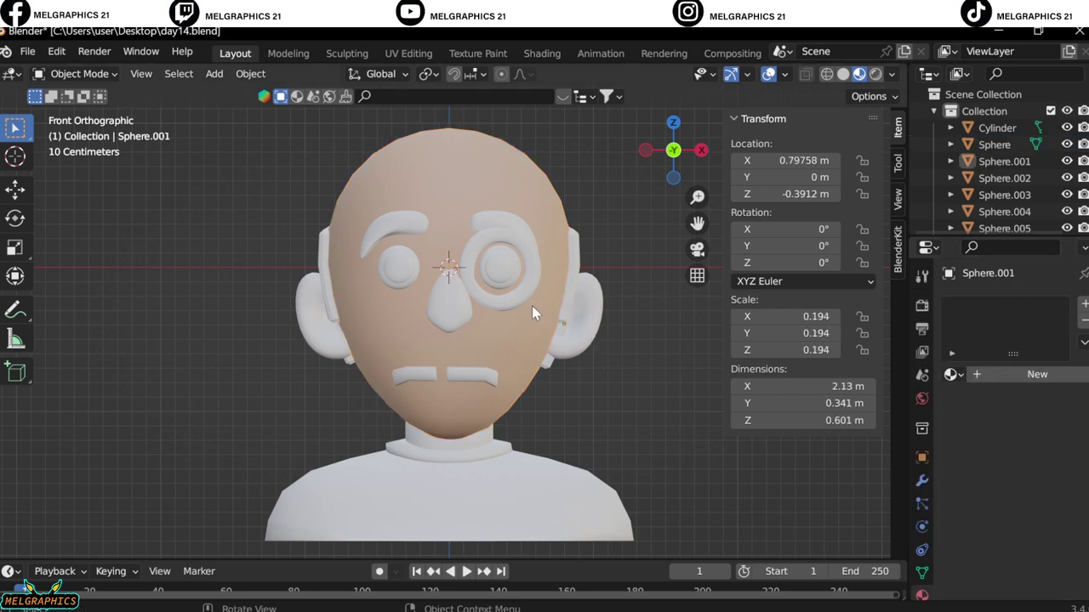
pyautogui.click(1041, 551)
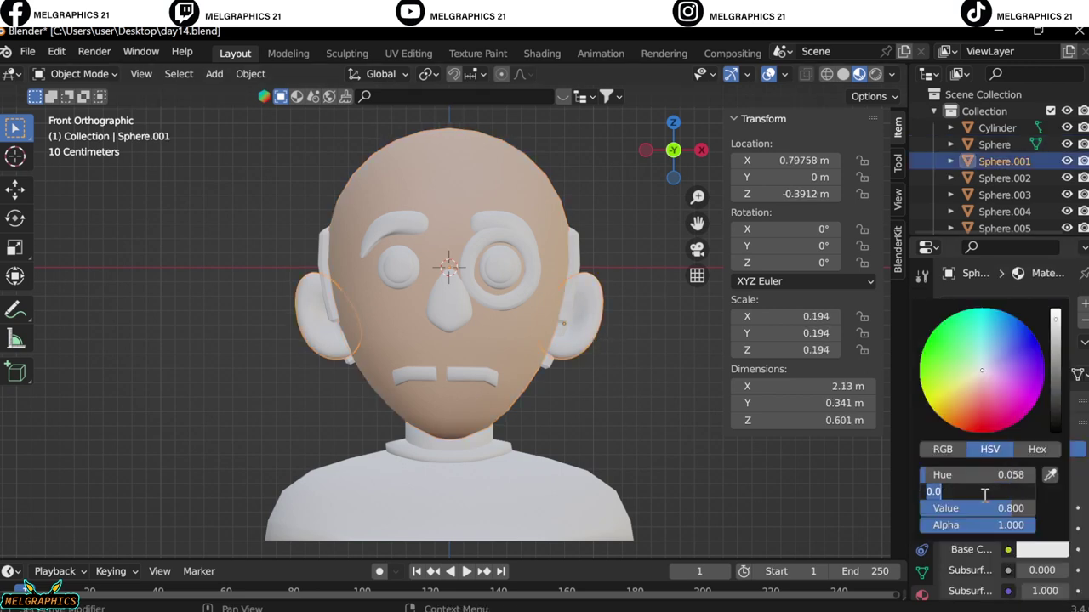
pyautogui.write('3')
pyautogui.press('Tab')
pyautogui.press('Return')
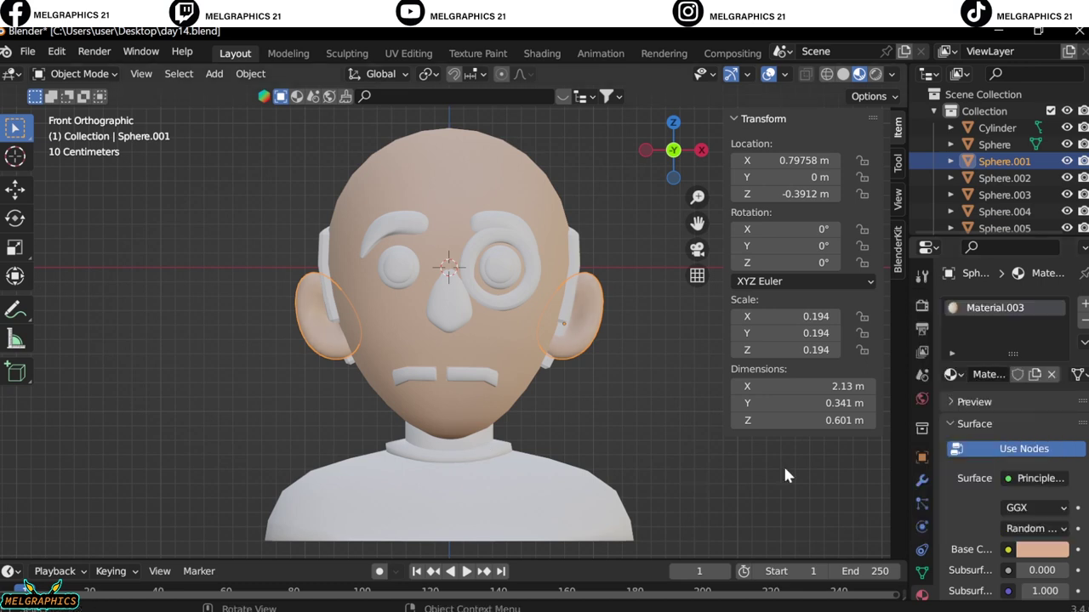
pyautogui.click(466, 439)
pyautogui.click(1041, 551)
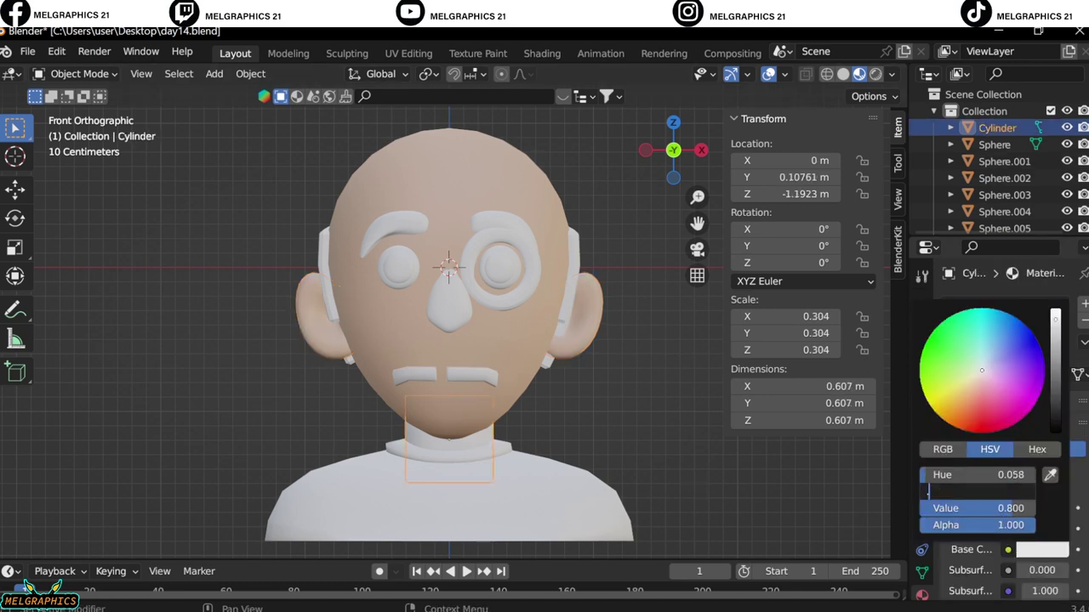
# Step: Confirm the neck's skin colour and give the side hair a new deep brown material
pyautogui.press('Return')
pyautogui.click(561, 323)
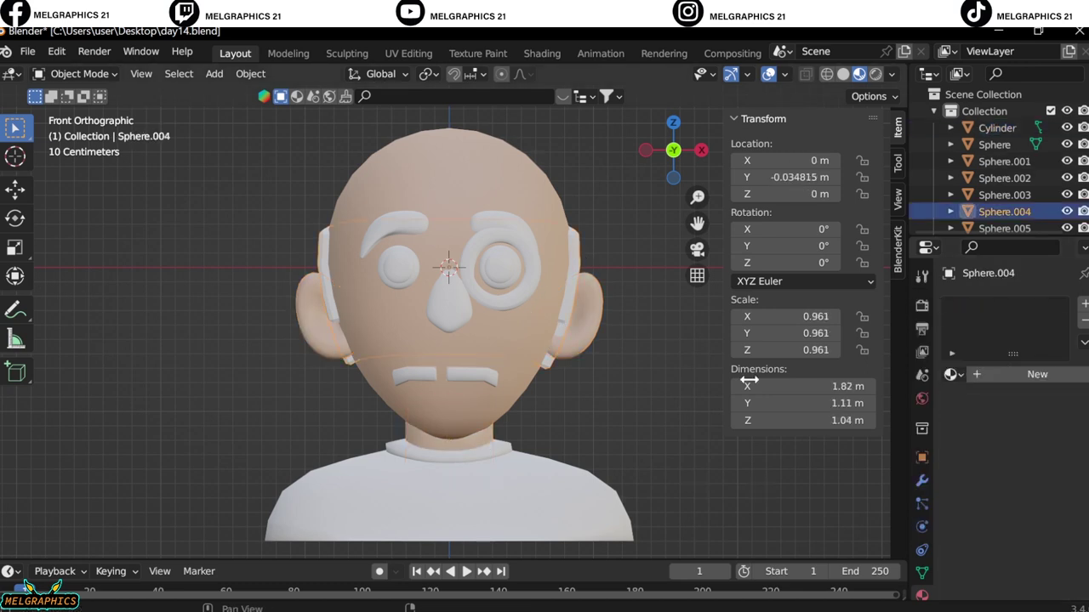
pyautogui.click(1041, 550)
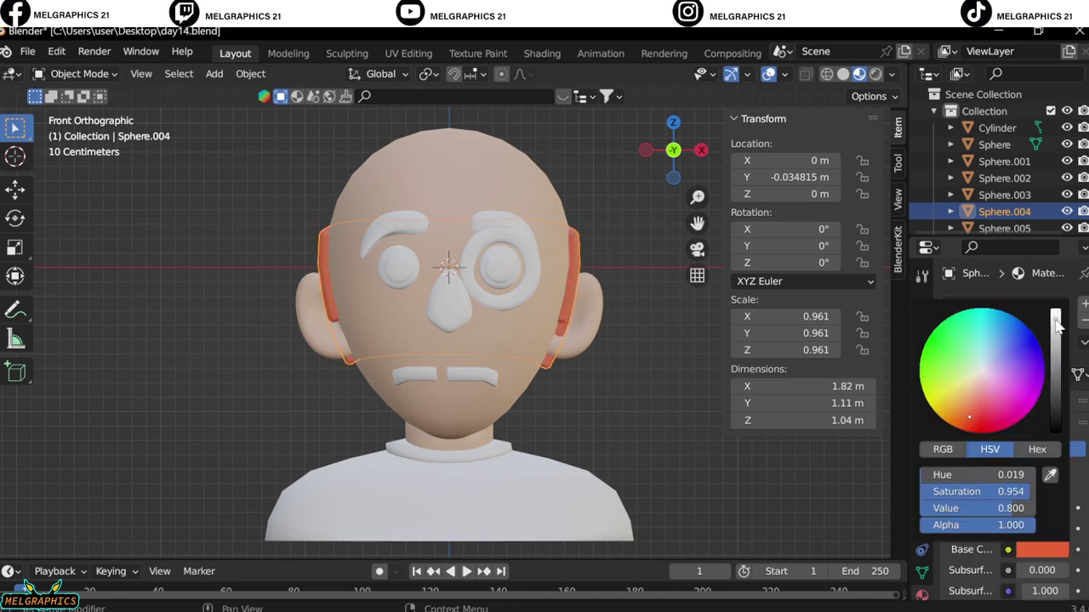
pyautogui.moveTo(1055, 336); pyautogui.dragTo(1055, 383)
pyautogui.moveTo(579, 340); pyautogui.dragTo(478, 400, button='middle')
pyautogui.press('KP_1')
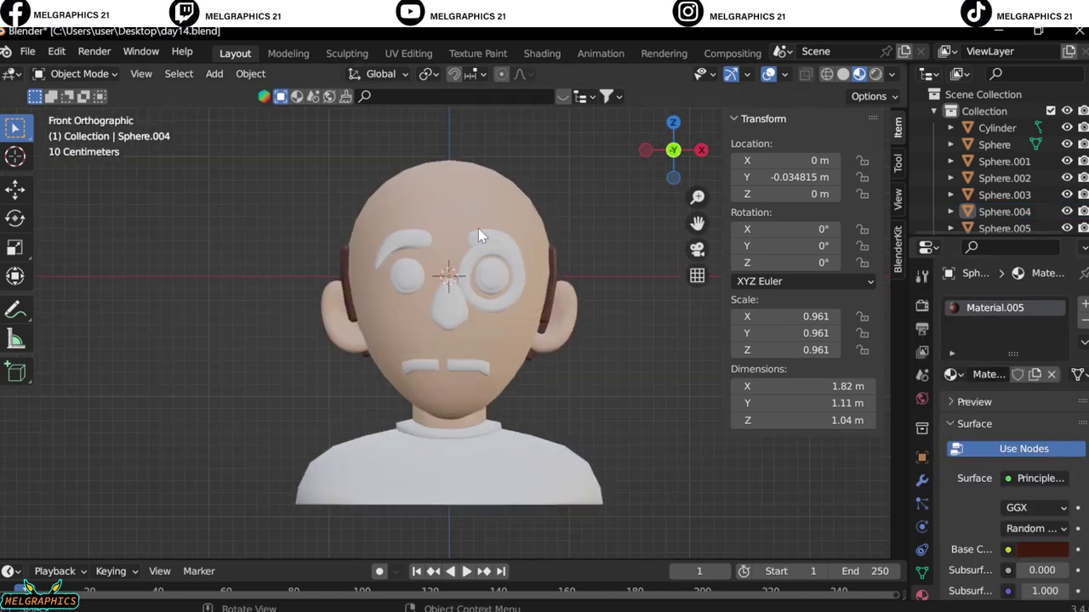
# Step: Reuse the brown hair material on the eyebrows and mustache
pyautogui.click(478, 228)
pyautogui.scroll(3, 478, 228)
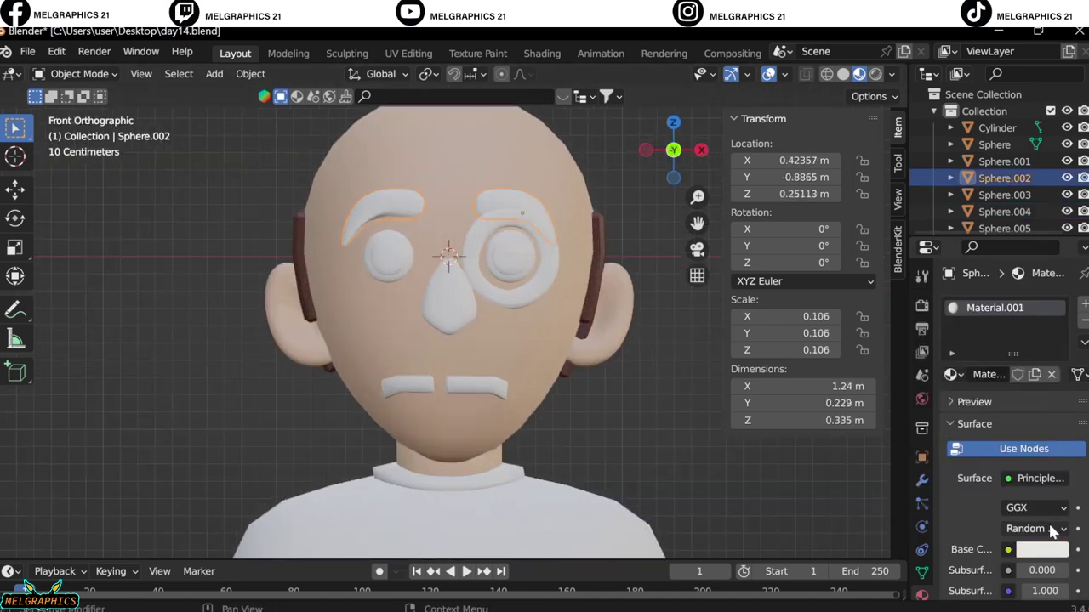
pyautogui.click(482, 394)
pyautogui.click(956, 375)
pyautogui.click(987, 425)
pyautogui.scroll(3, 568, 222)
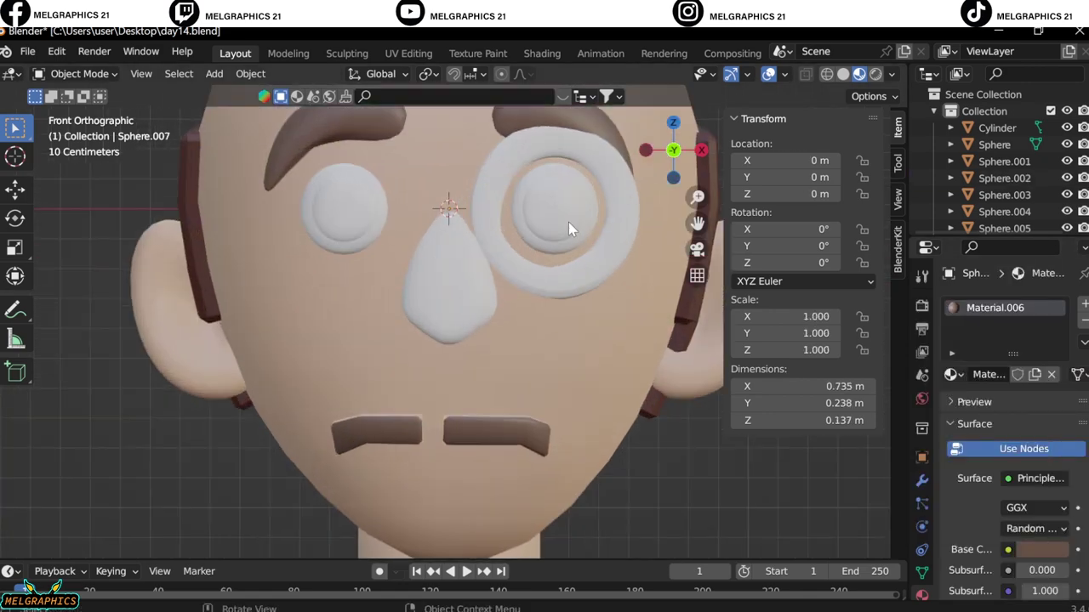
# Step: Colour the monocle ring a dark gold
pyautogui.click(1043, 550)
pyautogui.click(974, 392)
pyautogui.moveTo(964, 393); pyautogui.dragTo(958, 398)
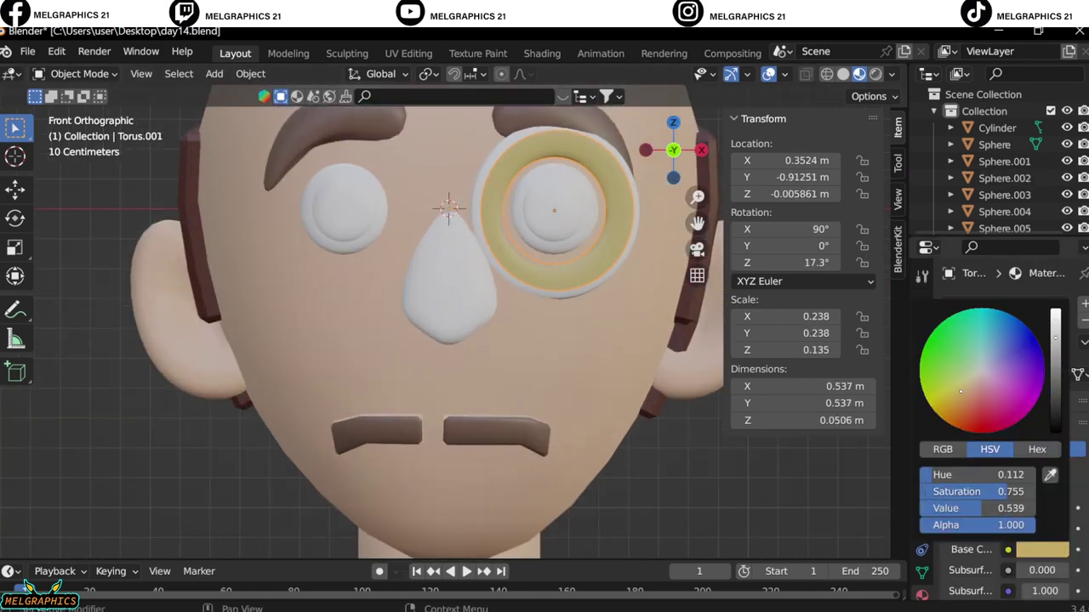
pyautogui.hotkey('ctrl', 'z')
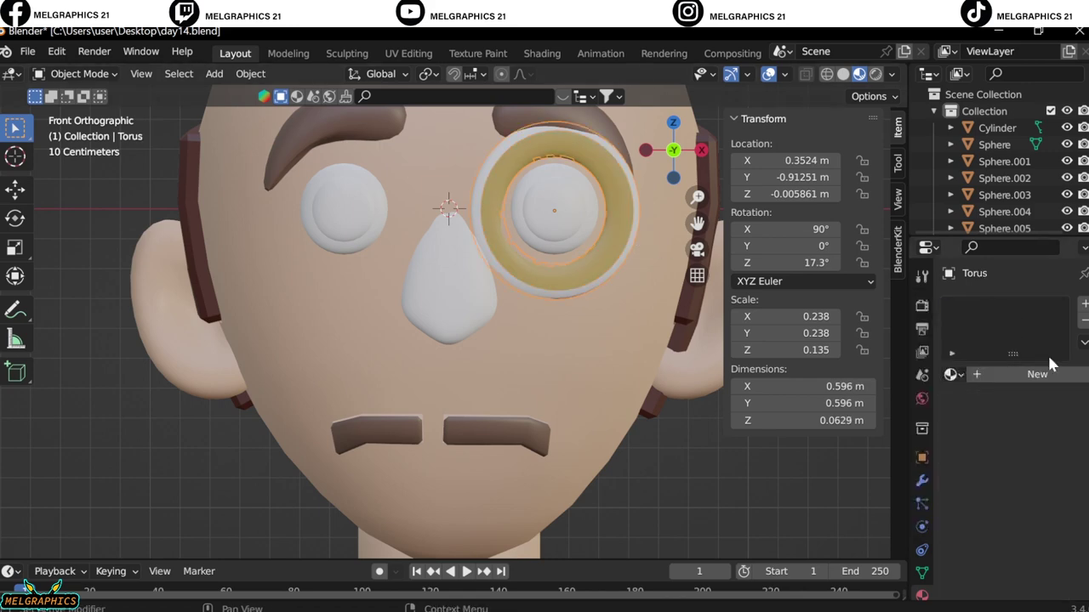
pyautogui.moveTo(725, 481); pyautogui.dragTo(410, 364, button='middle')
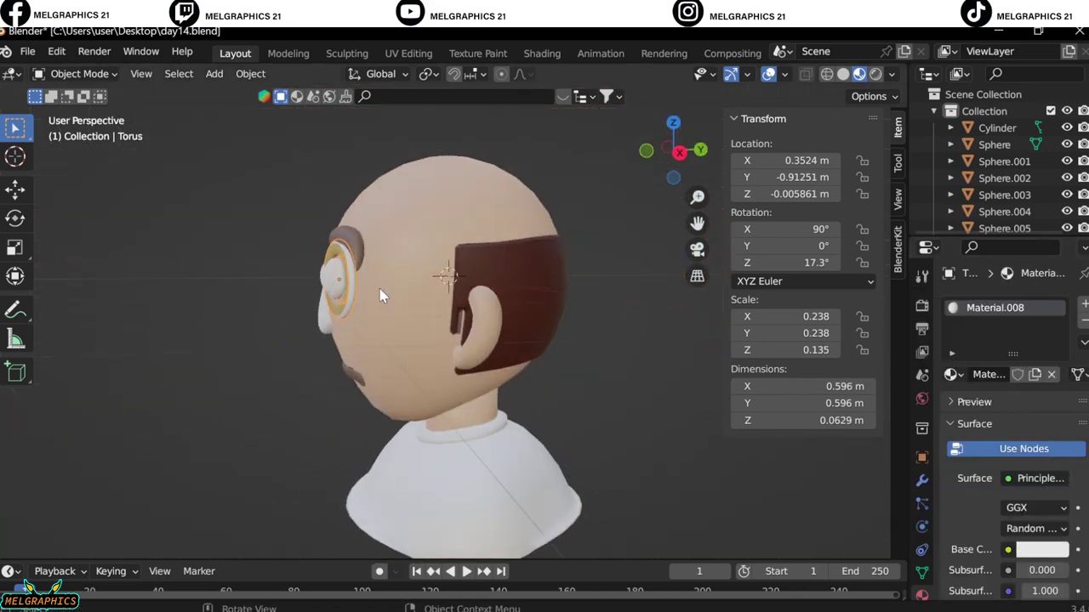
pyautogui.press('KP_1')
pyautogui.scroll(3, 587, 285)
# Step: Give the nose a skin-tone base colour with saturation 0.603
pyautogui.click(443, 251)
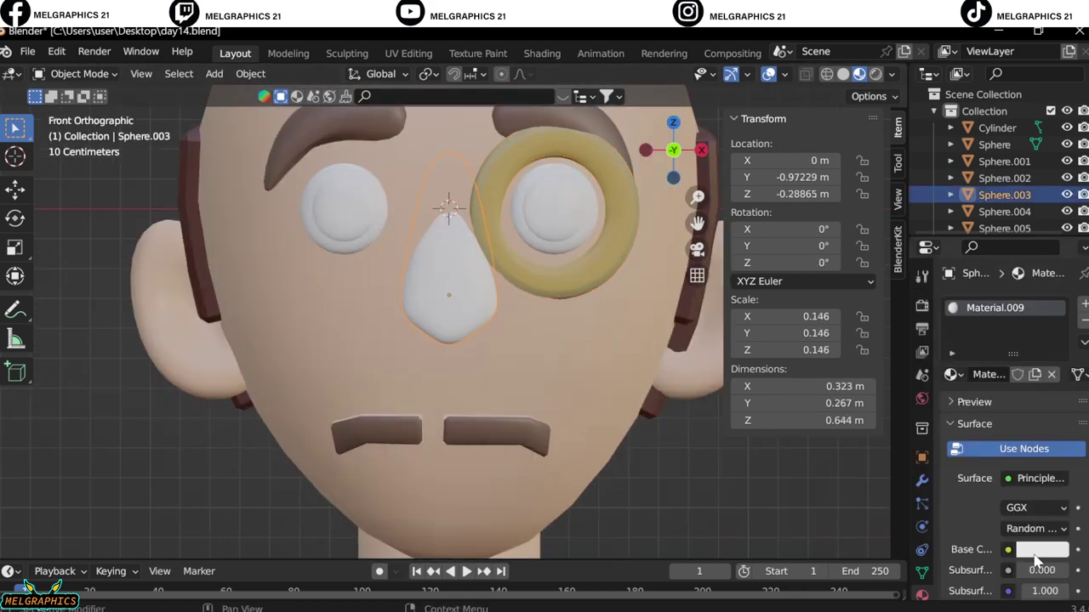
pyautogui.click(1038, 552)
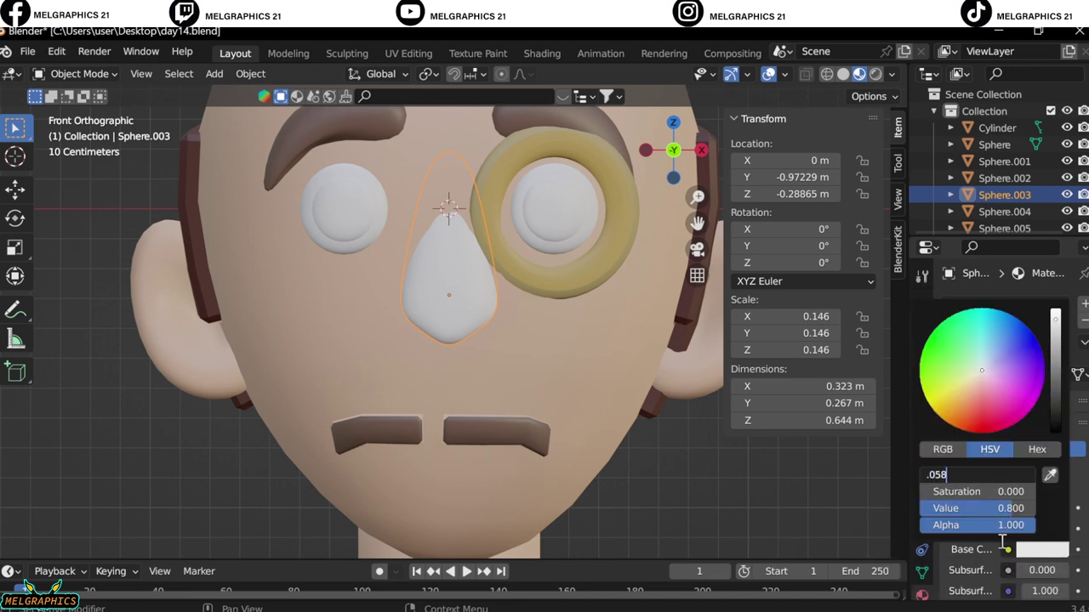
pyautogui.write('0.603')
pyautogui.press('Tab')
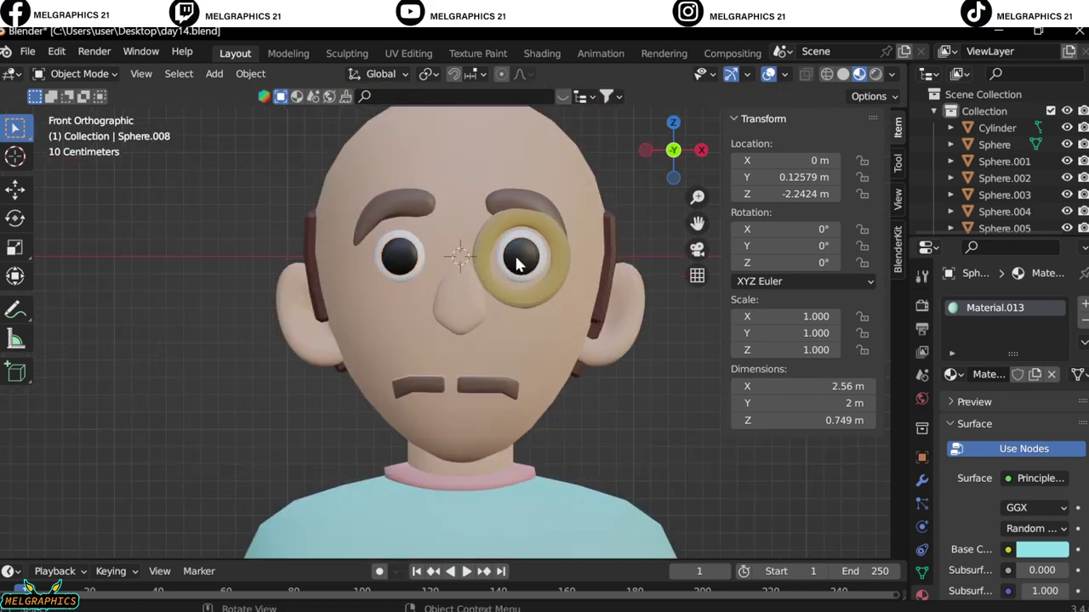
pyautogui.scroll(-5, 1046, 561)
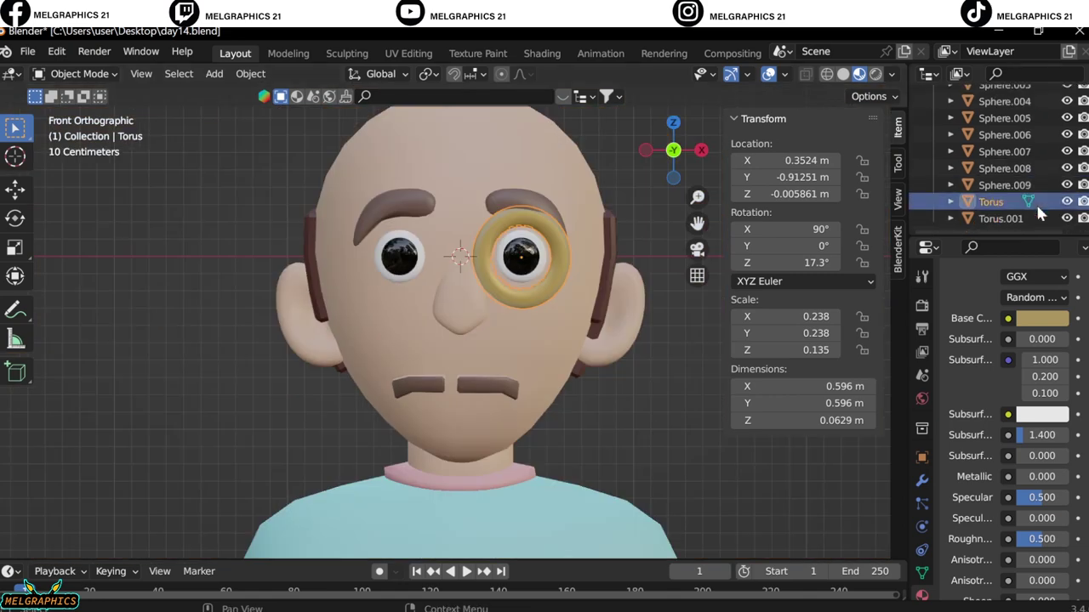
# Step: Toggle the monocle ring's visibility and lower the hair's specular to 0.304
pyautogui.click(1066, 201)
pyautogui.click(1066, 202)
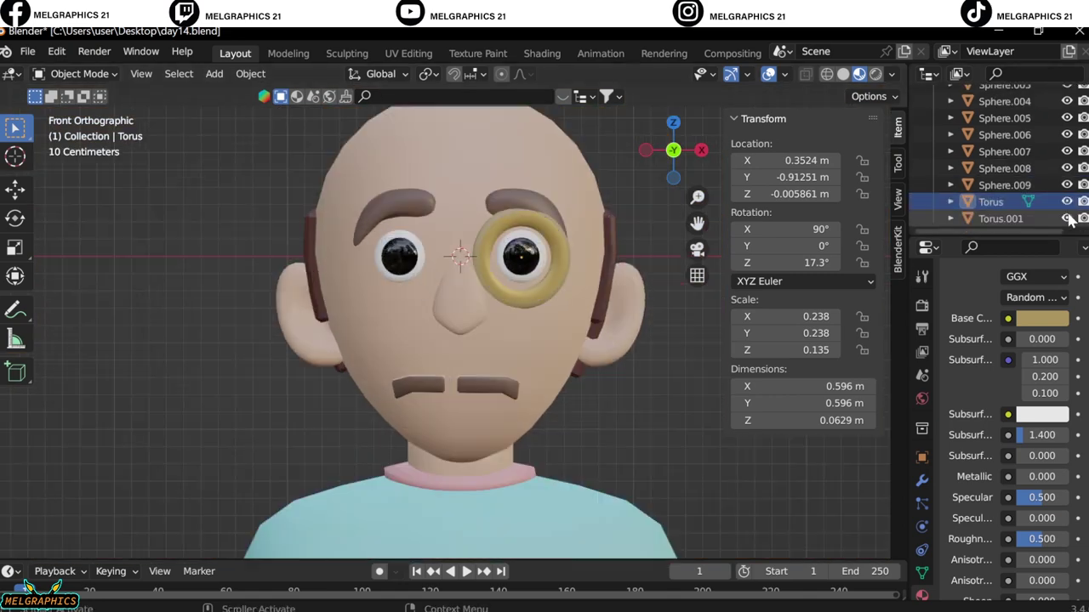
pyautogui.scroll(-3, 608, 354)
pyautogui.scroll(2, 531, 277)
pyautogui.moveTo(532, 277); pyautogui.dragTo(570, 264, button='middle')
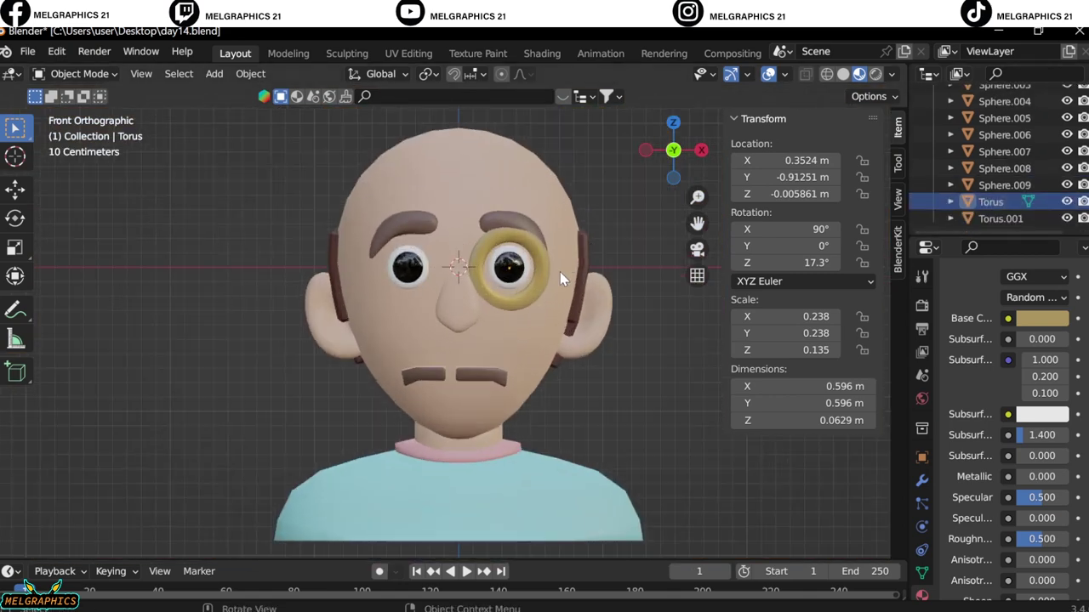
pyautogui.scroll(5, 545, 239)
pyautogui.click(898, 162)
pyautogui.scroll(-3, 1032, 405)
pyautogui.click(860, 460)
pyautogui.keyDown('shift'); pyautogui.moveTo(859, 460); pyautogui.dragTo(535, 334, button='middle'); pyautogui.keyUp('shift')
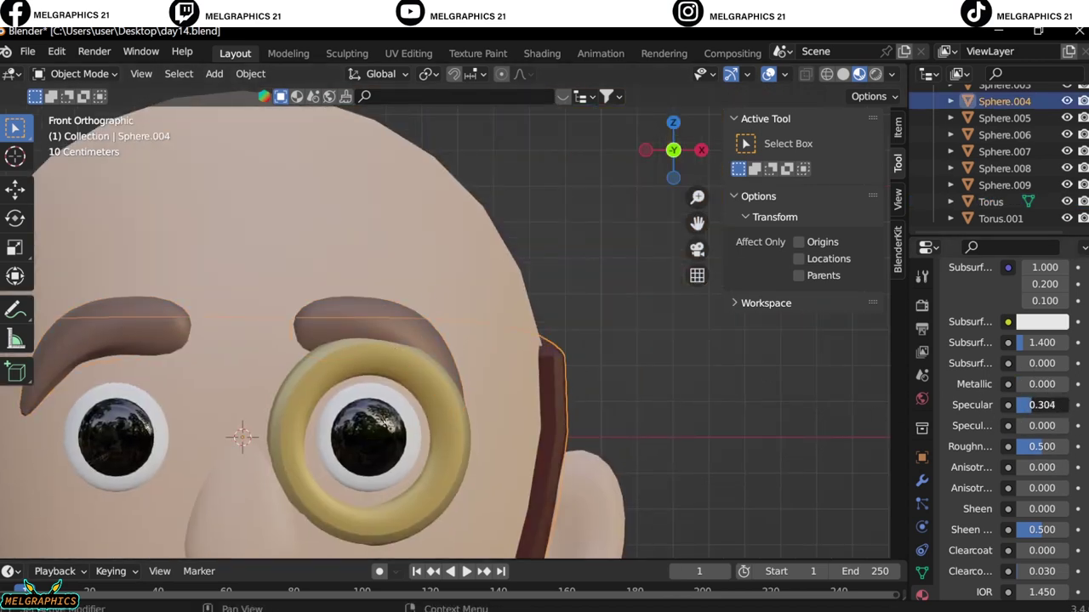
pyautogui.moveTo(1042, 405); pyautogui.dragTo(1025, 405)
pyautogui.scroll(-3, 568, 424)
# Step: Reshape the nose in Sculpt Mode with a smaller Snake Hook brush
pyautogui.keyDown('shift'); pyautogui.moveTo(568, 424); pyautogui.dragTo(631, 237, button='middle'); pyautogui.keyUp('shift')
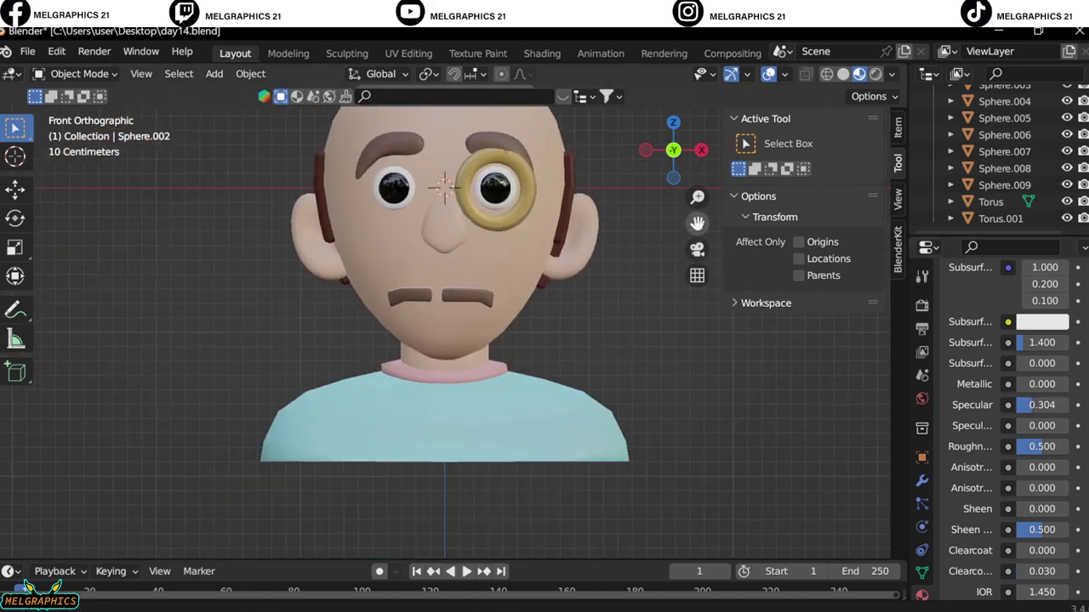
pyautogui.press('KP_5')
pyautogui.moveTo(604, 381)
pyautogui.mouseDown(button='middle')
pyautogui.moveTo(589, 345)
pyautogui.moveTo(607, 271)
pyautogui.mouseUp(button='middle')
pyautogui.press('KP_3')
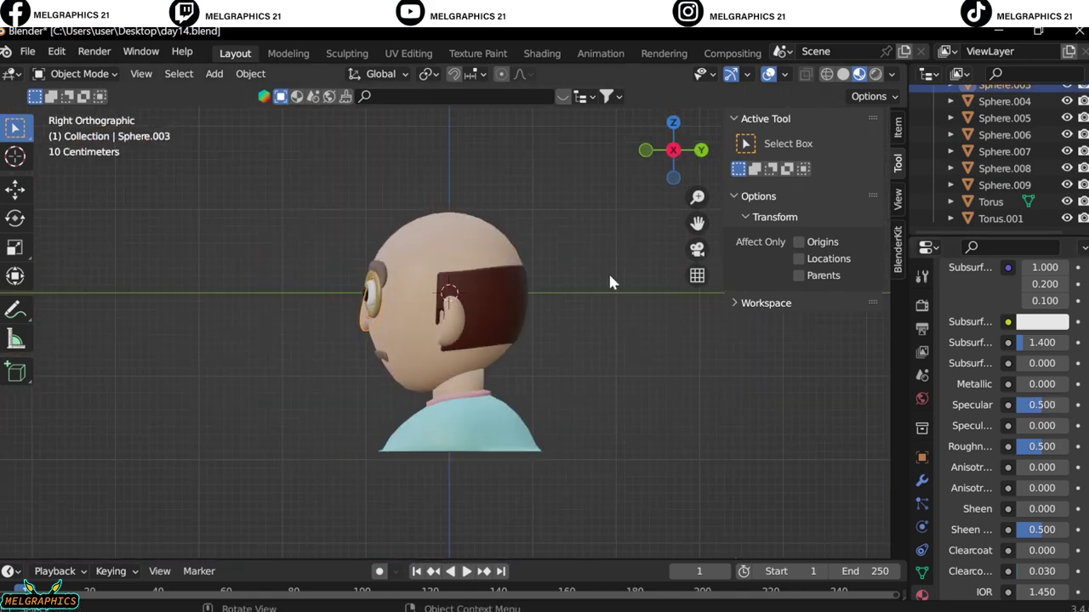
pyautogui.scroll(6, 608, 270)
pyautogui.click(79, 73)
pyautogui.click(77, 129)
pyautogui.press('k')
pyautogui.press('f')
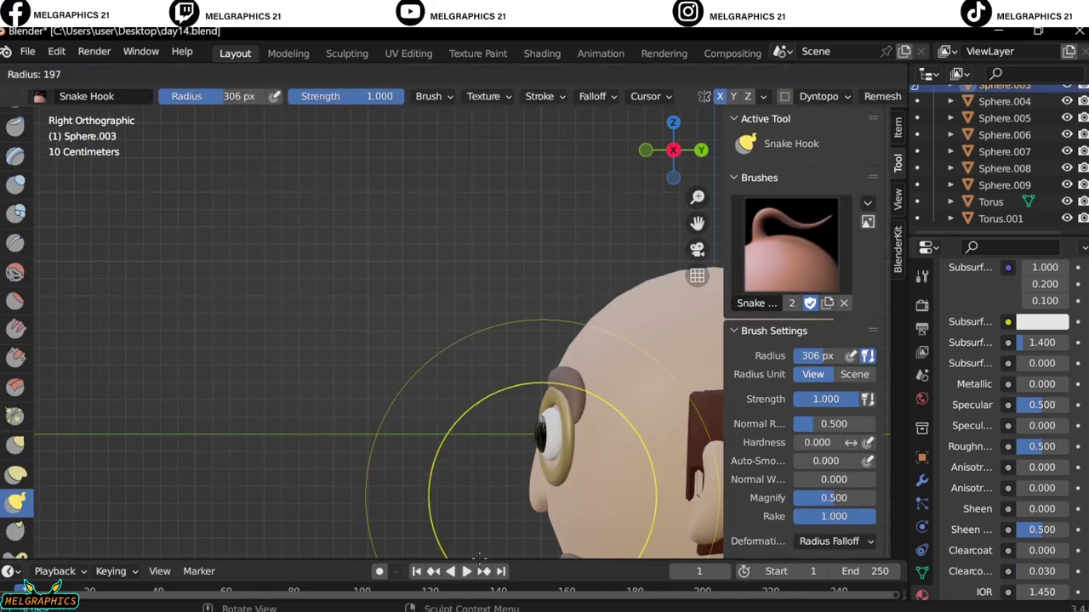
pyautogui.click(510, 493)
pyautogui.moveTo(510, 493)
pyautogui.mouseDown(button='middle')
pyautogui.moveTo(535, 499)
pyautogui.moveTo(596, 408)
pyautogui.mouseUp(button='middle')
# Step: Back in Object Mode, select everything and raise the bust along Z onto the ground line
pyautogui.press('KP_3')
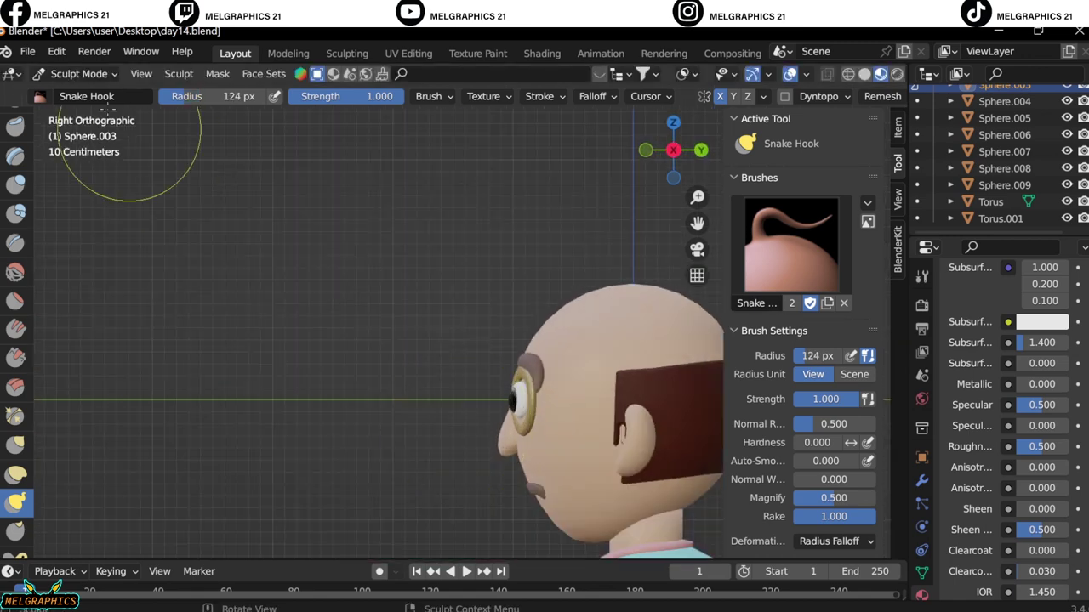
pyautogui.hotkey('ctrl', 'Tab')
pyautogui.press('KP_1')
pyautogui.scroll(-5, 598, 405)
pyautogui.press('a')
pyautogui.press('g')
pyautogui.press('z')
pyautogui.click(529, 394)
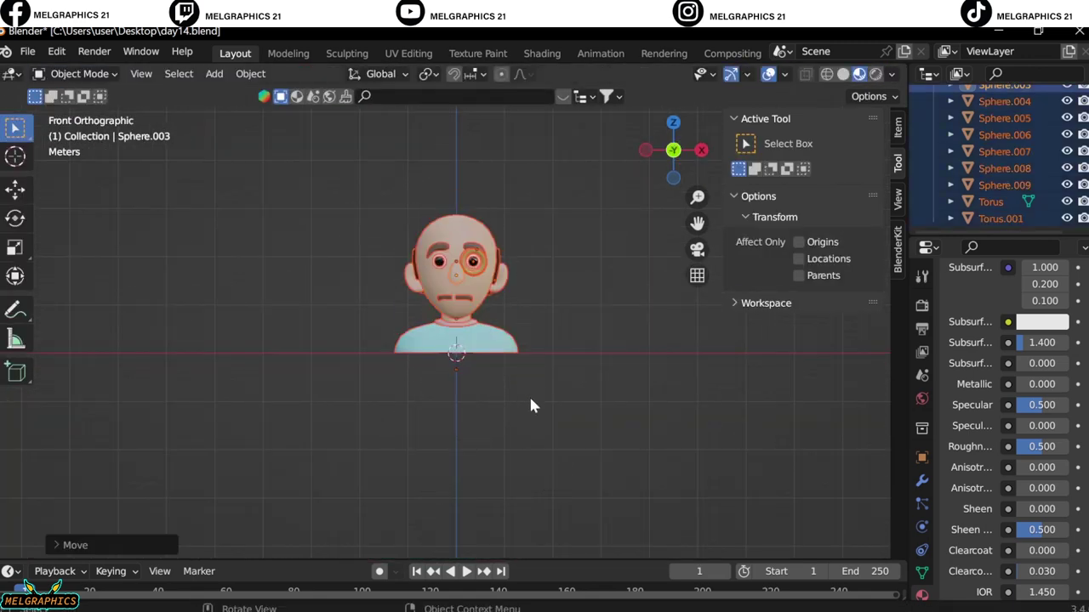
# Step: Save the file with Ctrl+S and bring up the FBX import browser
pyautogui.hotkey('ctrl', 's')
pyautogui.click(27, 51)
pyautogui.click(228, 444)
# Step: Import Cyclorama.fbx from Downloads, undoing an accidental head import first
pyautogui.click(150, 230)
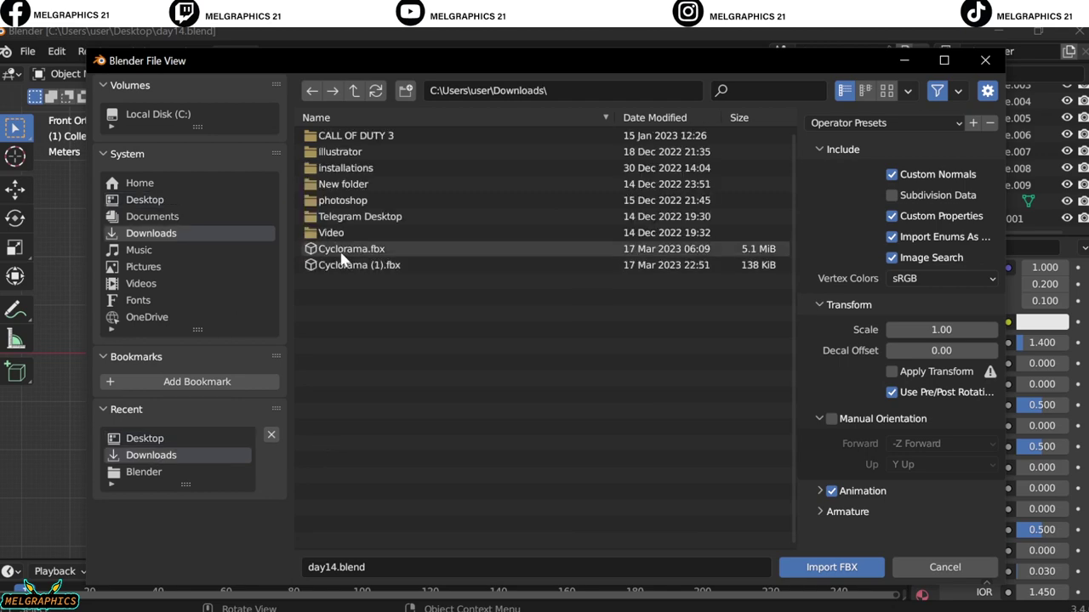
pyautogui.press('Escape')
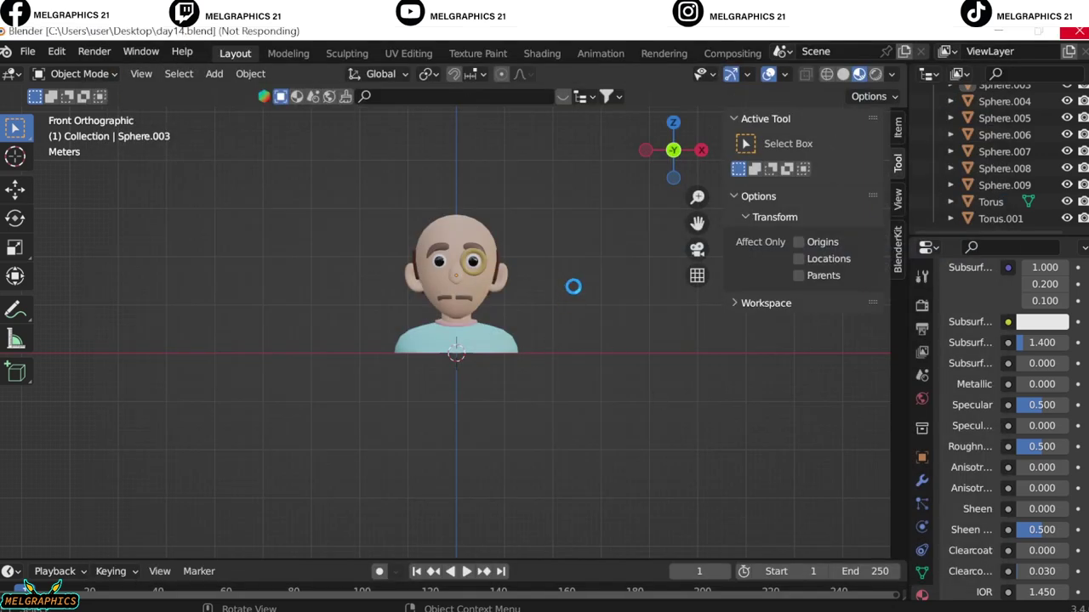
pyautogui.scroll(4, 460, 361)
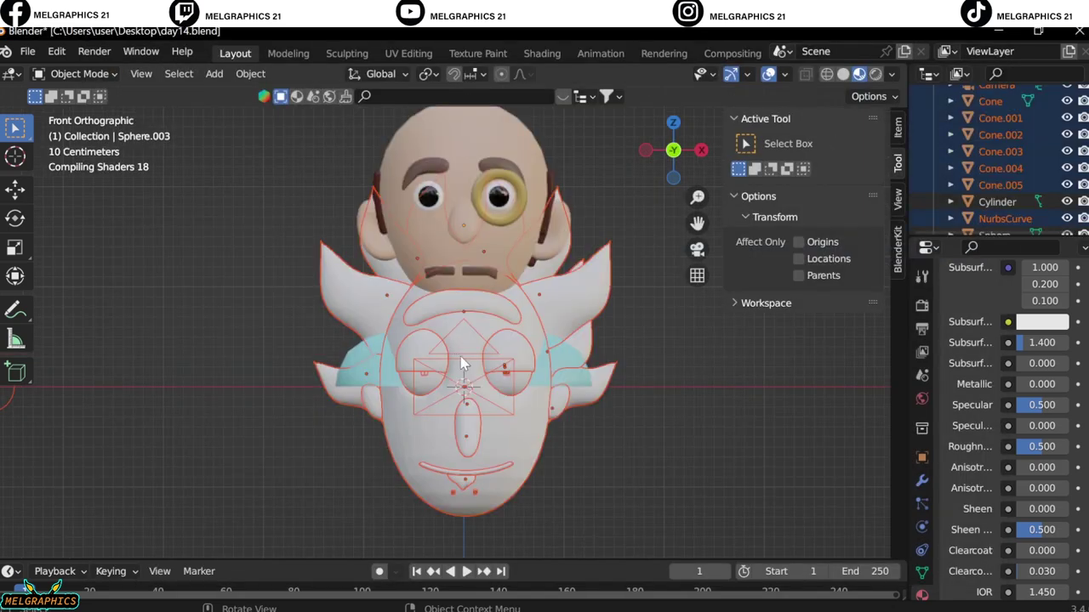
pyautogui.hotkey('ctrl', 'z')
pyautogui.click(27, 51)
pyautogui.click(307, 433)
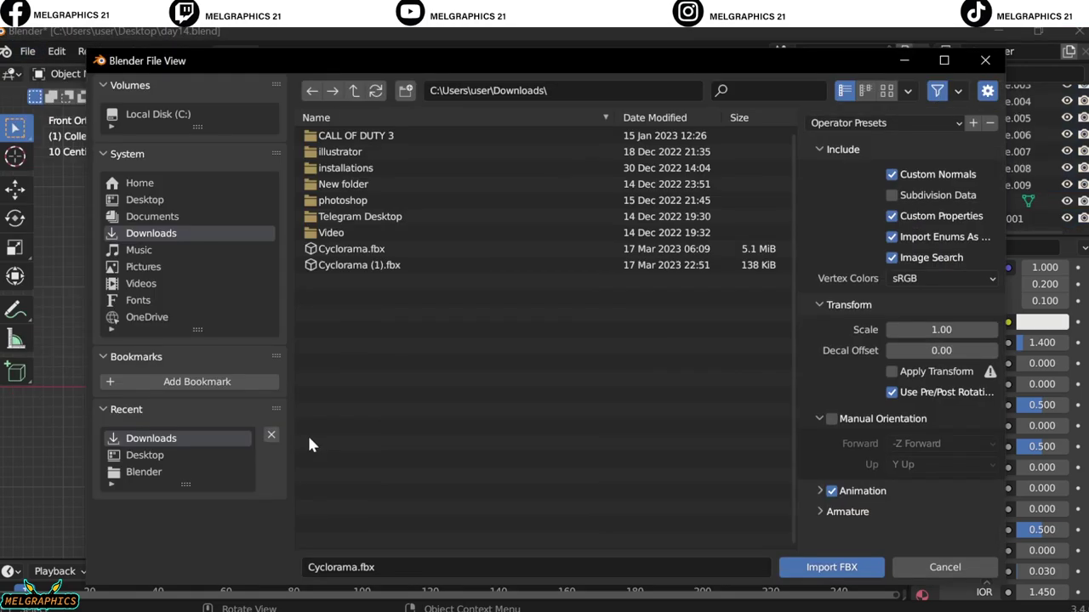
pyautogui.press('Escape')
# Step: Scale the cyclorama up and push it back along Y behind the bust
pyautogui.press('s')
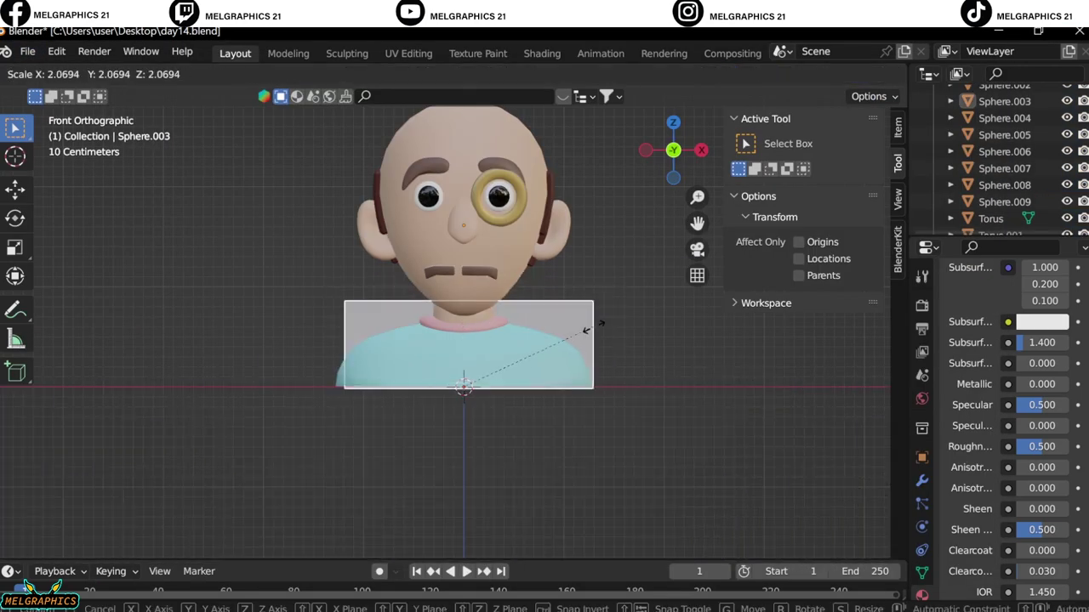
pyautogui.click(586, 323)
pyautogui.press('KP_3')
pyautogui.scroll(-4, 511, 391)
pyautogui.press('g')
pyautogui.press('z')
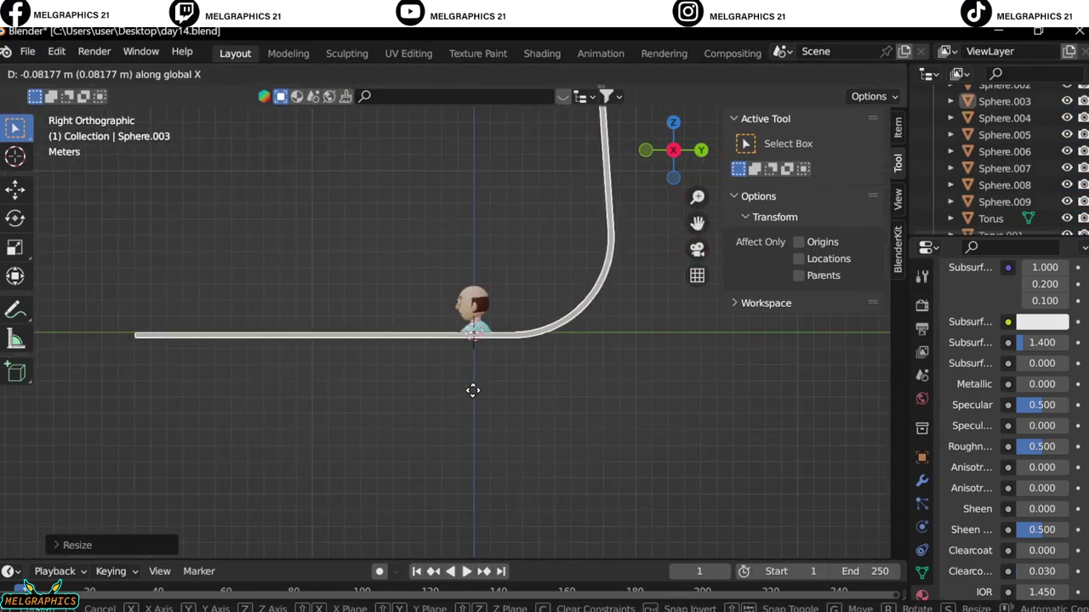
pyautogui.press('y')
pyautogui.click(476, 459)
pyautogui.hotkey('shift', 'a')
# Step: Add an area light and raise it along Z
pyautogui.click(564, 537)
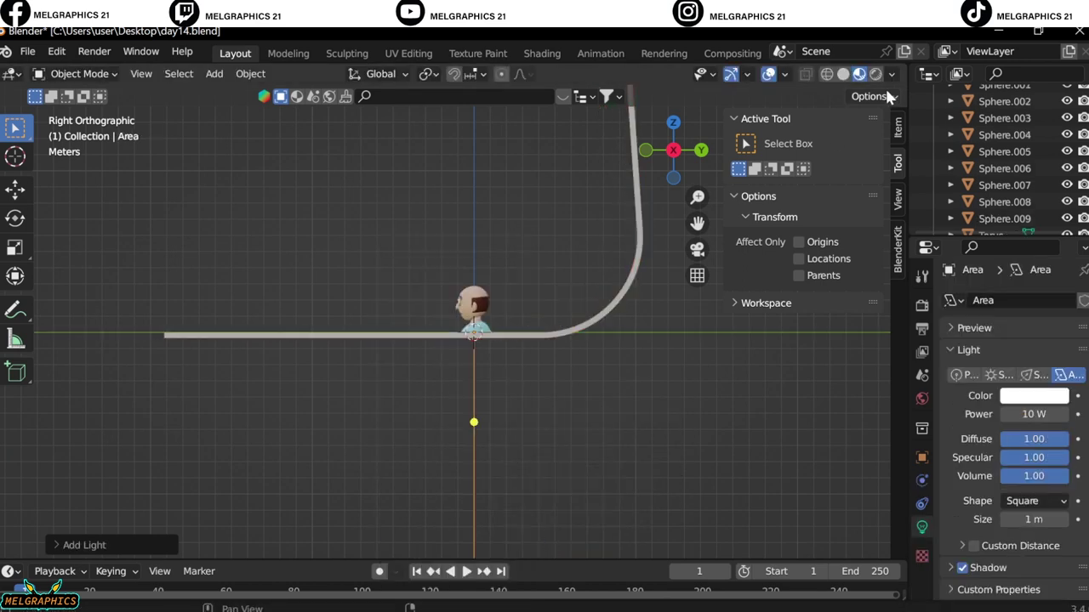
pyautogui.click(898, 128)
pyautogui.press('g')
pyautogui.press('y')
pyautogui.press('z')
pyautogui.click(522, 374)
# Step: Angle the front light 45° and place an Alt+D copy rotated -45° on the opposite side
pyautogui.press('KP_7')
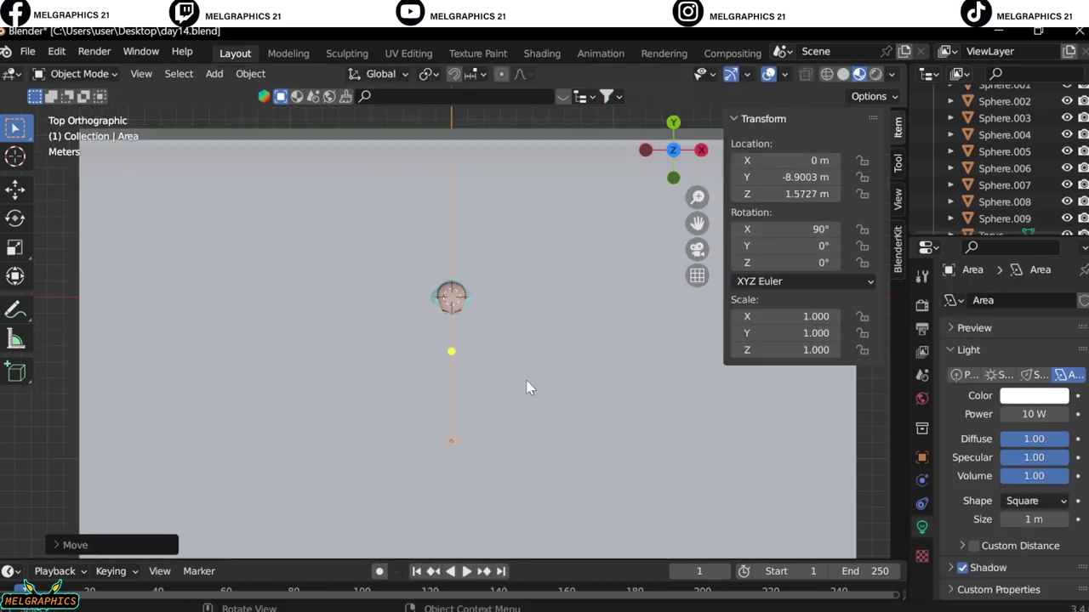
pyautogui.write('5')
pyautogui.press('Return')
pyautogui.hotkey('alt', 'd')
pyautogui.press('x')
pyautogui.click(705, 359)
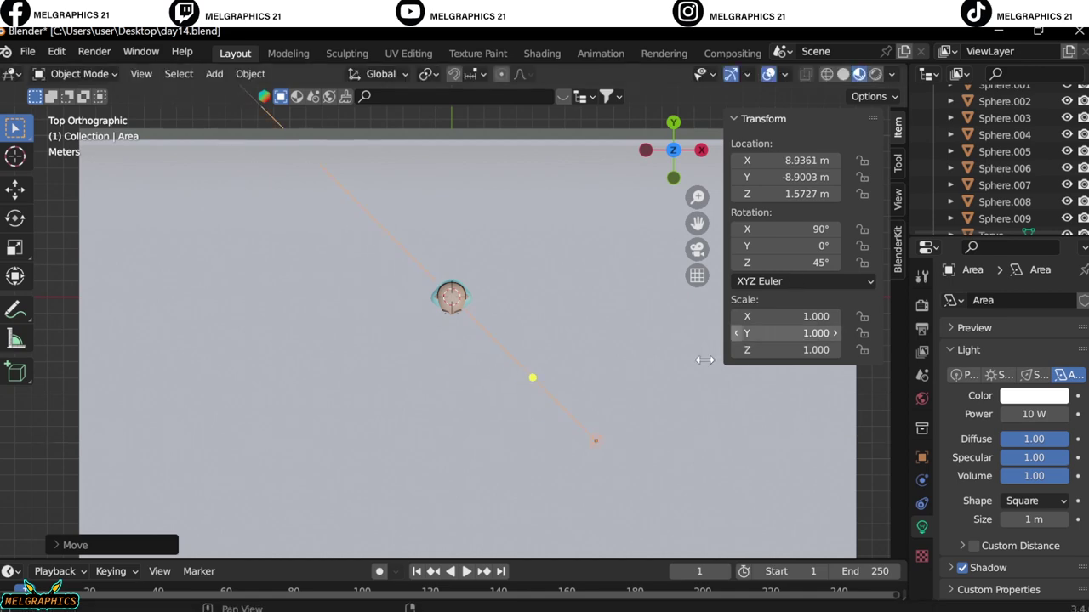
pyautogui.click(804, 263)
pyautogui.write('-45')
pyautogui.press('Return')
pyautogui.press('g')
pyautogui.press('y')
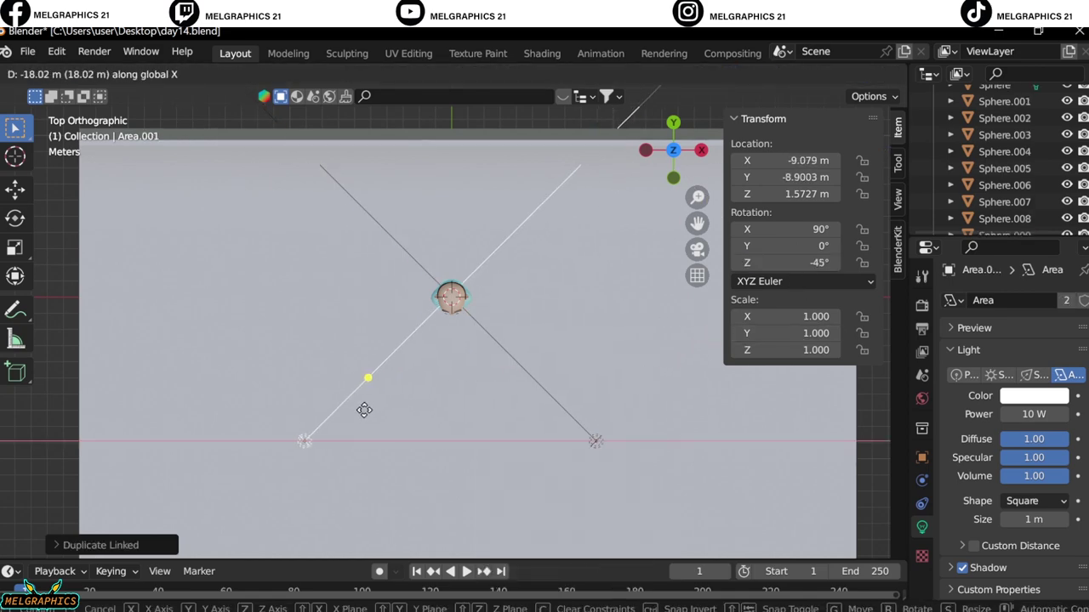
pyautogui.press('Return')
# Step: Add a third area light and lift it above the bust as an overhead light
pyautogui.hotkey('shift', 'a')
pyautogui.click(430, 464)
pyautogui.press('KP_3')
pyautogui.press('g')
pyautogui.press('z')
pyautogui.click(499, 332)
pyautogui.press('KP_1')
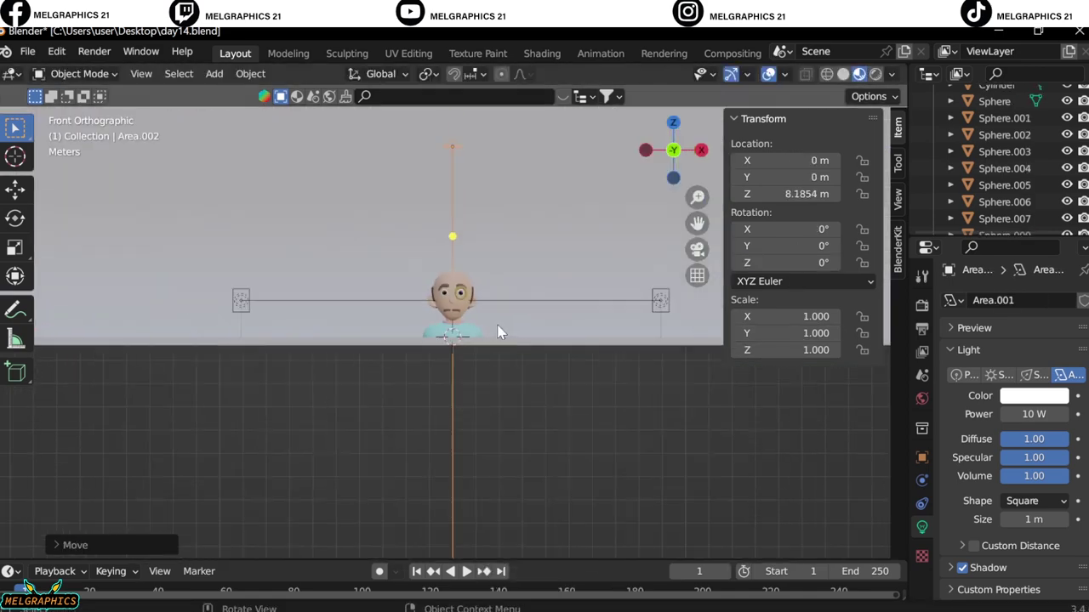
# Step: Add a fourth area light turned 90° to face sideways and raise it
pyautogui.hotkey('shift', 'a')
pyautogui.click(566, 393)
pyautogui.write('90')
pyautogui.press('Return')
pyautogui.press('g')
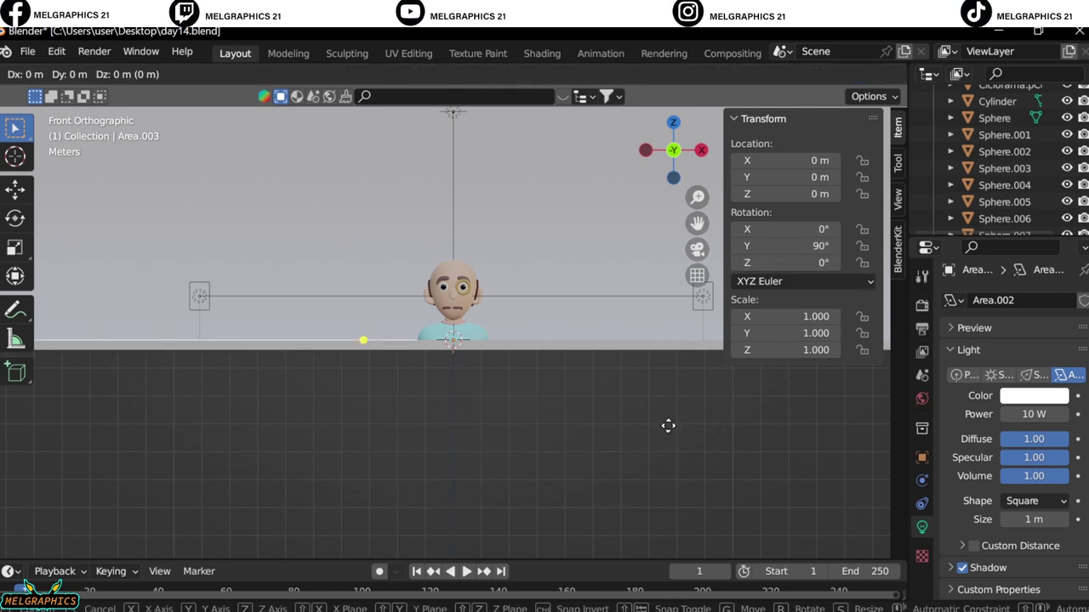
pyautogui.press('z')
pyautogui.click(644, 435)
# Step: Add a camera, pull it back in front of the bust at head level, and view through it
pyautogui.hotkey('shift', 'a')
pyautogui.click(631, 470)
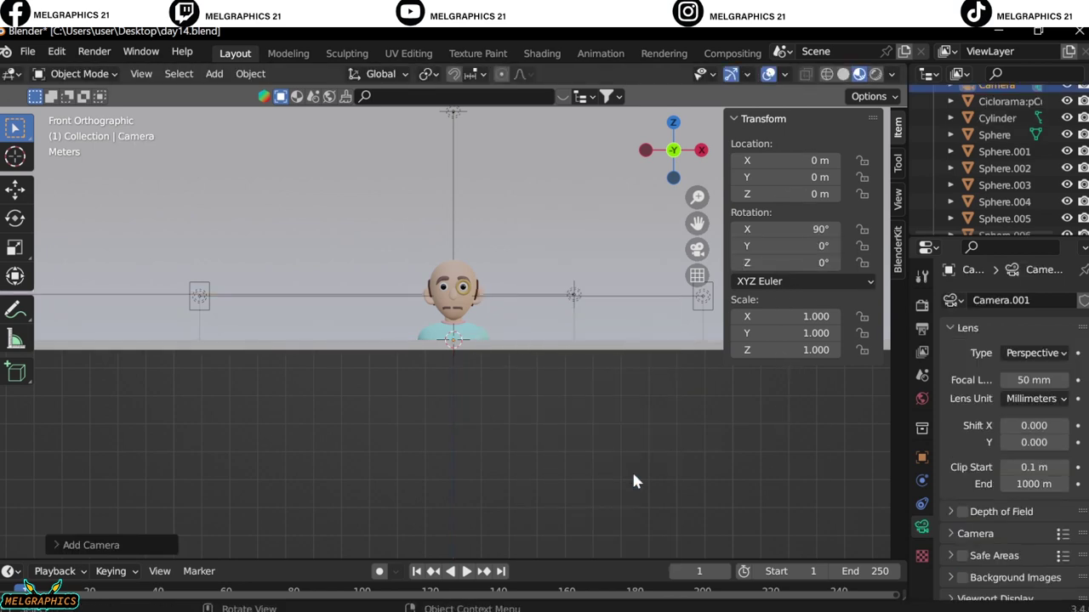
pyautogui.press('KP_3')
pyautogui.scroll(3, 997, 155)
pyautogui.press('g')
pyautogui.press('y')
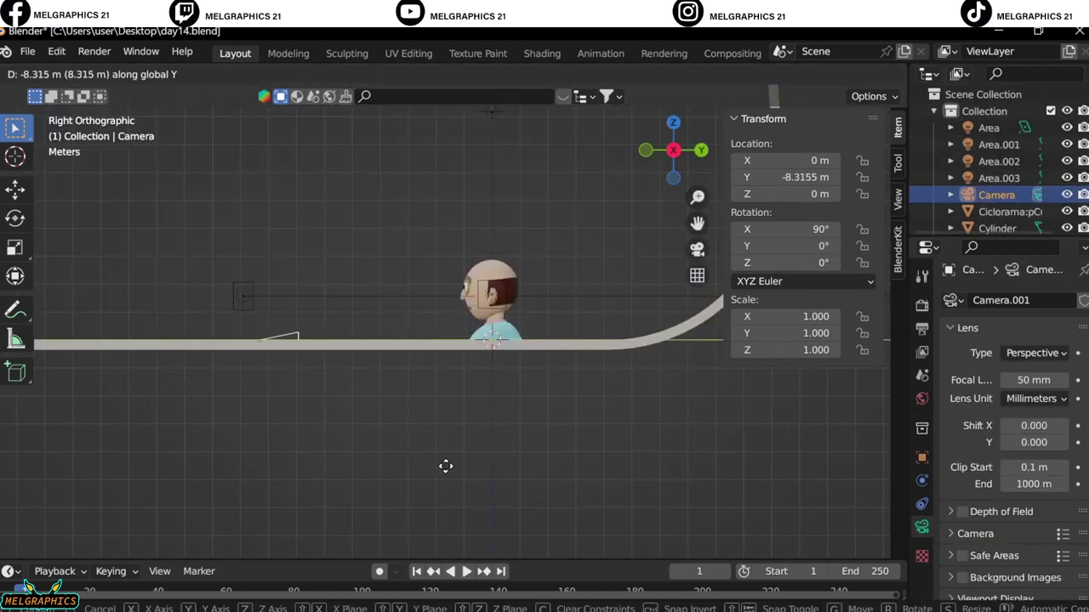
pyautogui.click(445, 466)
pyautogui.press('g')
pyautogui.press('z')
pyautogui.click(441, 427)
pyautogui.press('KP_0')
# Step: Set the camera focal length to 54 mm, show rendered shading and save the project
pyautogui.moveTo(1033, 380); pyautogui.dragTo(1050, 380)
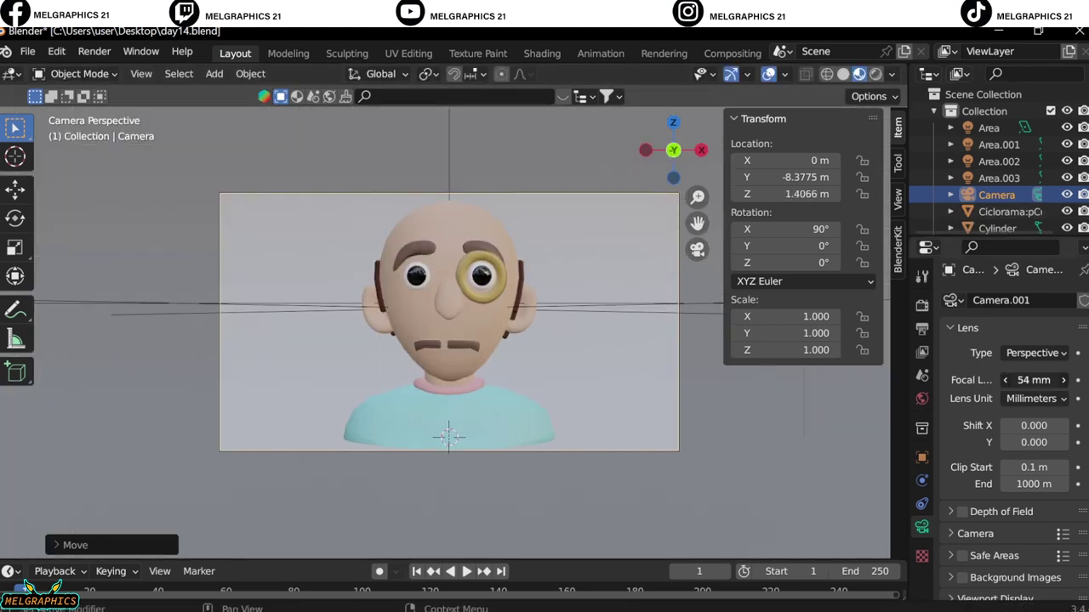
pyautogui.press('z')
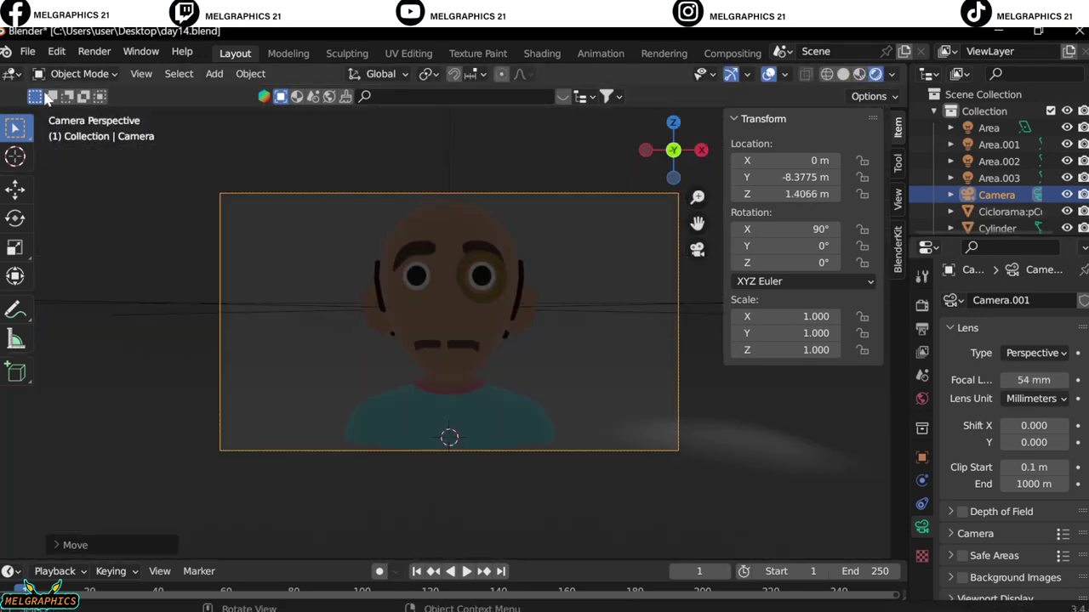
pyautogui.hotkey('ctrl', 's')
pyautogui.press('KP_7')
# Step: Set the area light powers, entering 450 W, 600 W and 200 W
pyautogui.doubleClick(1038, 417)
pyautogui.write('100')
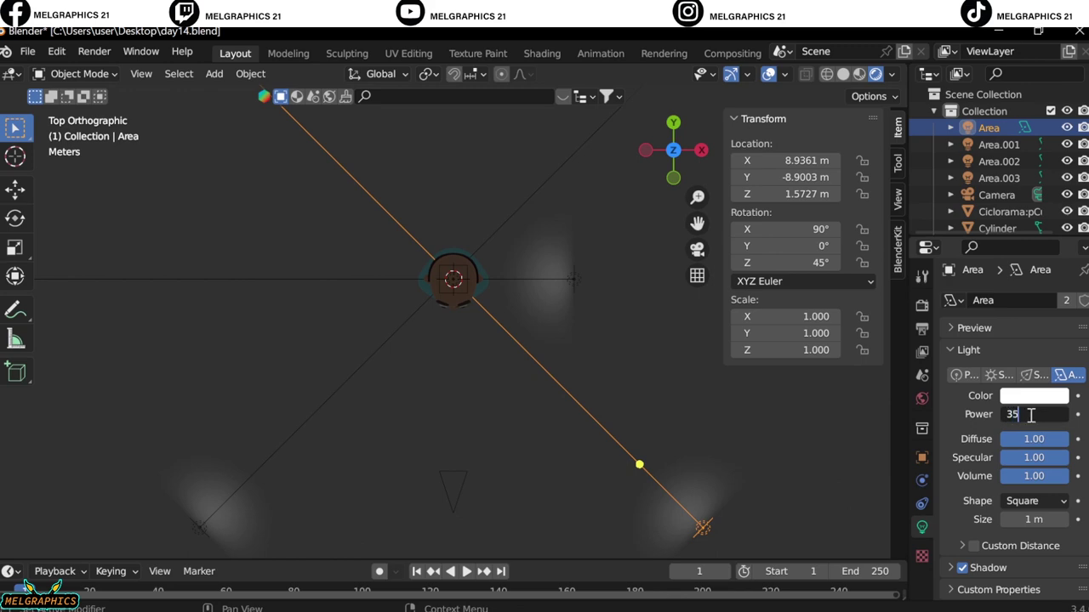
pyautogui.press('Return')
pyautogui.doubleClick(1033, 415)
pyautogui.write('450')
pyautogui.press('Return')
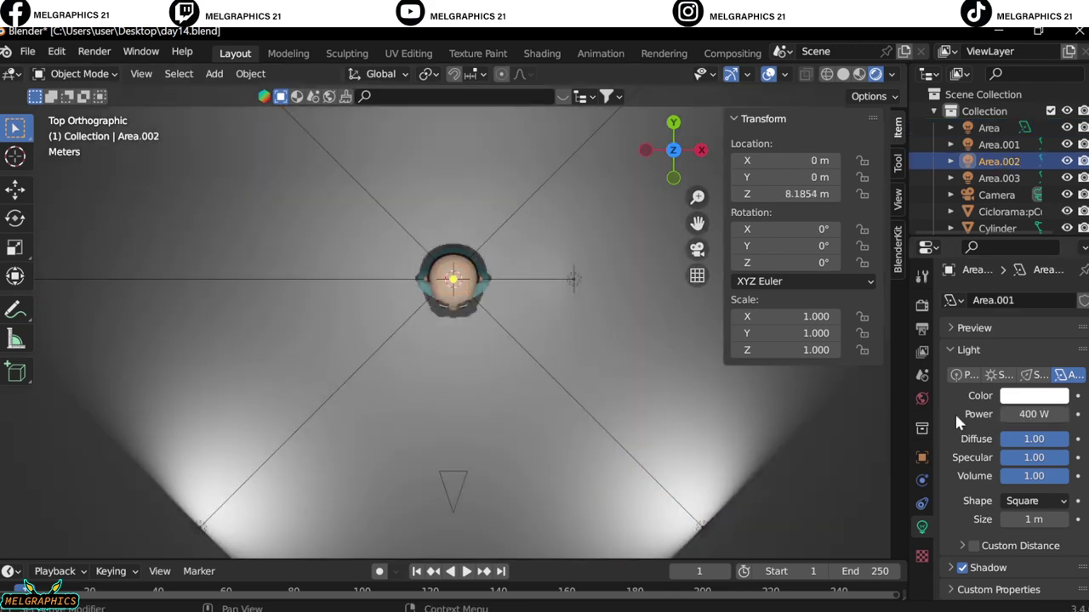
pyautogui.write('600')
pyautogui.press('Return')
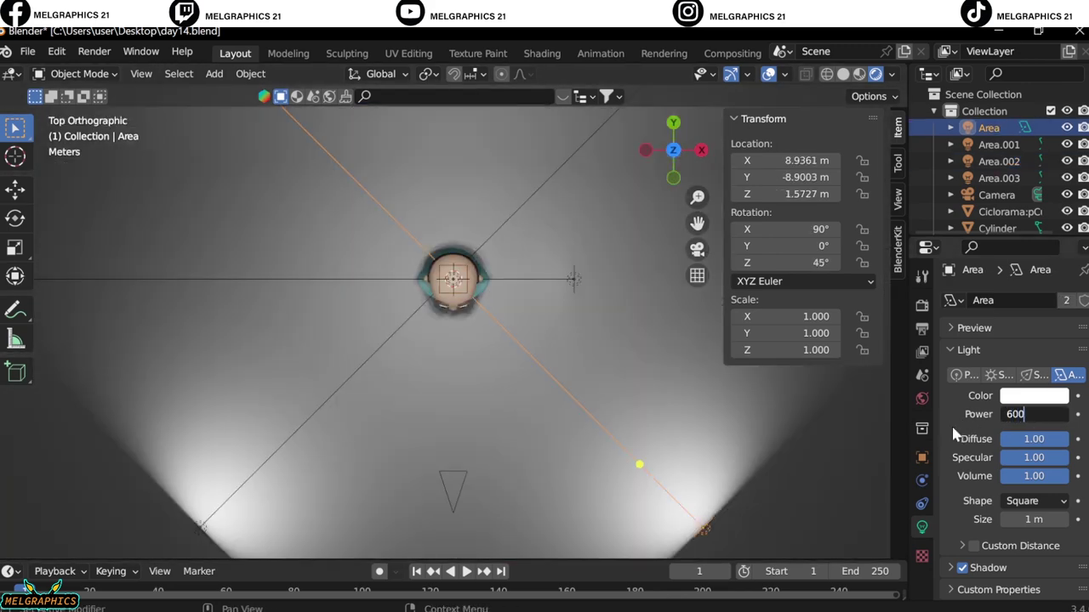
pyautogui.press('KP_0')
pyautogui.press('KP_1')
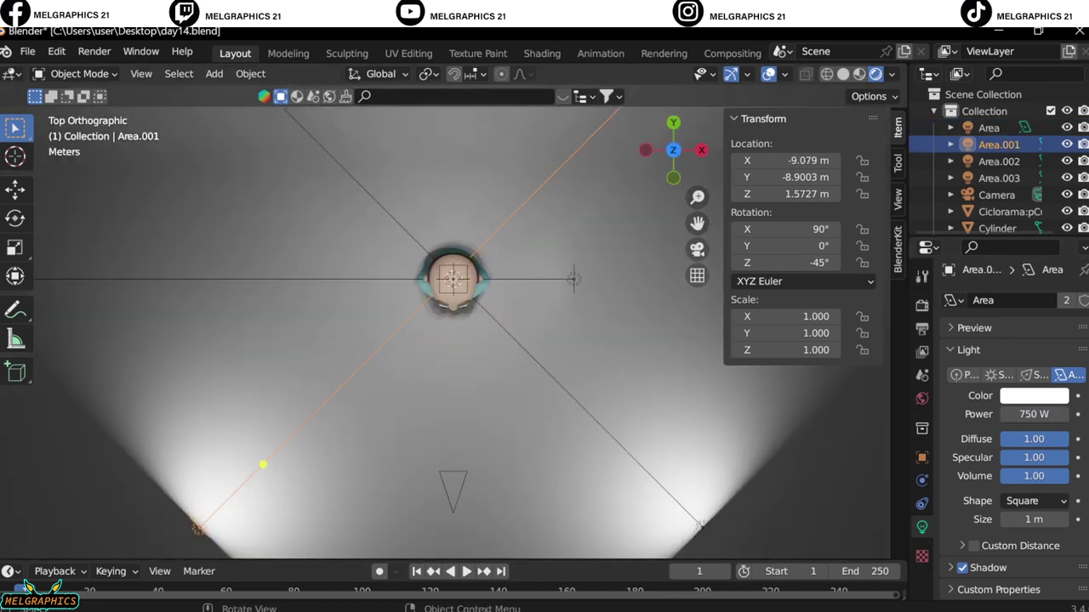
pyautogui.write('200')
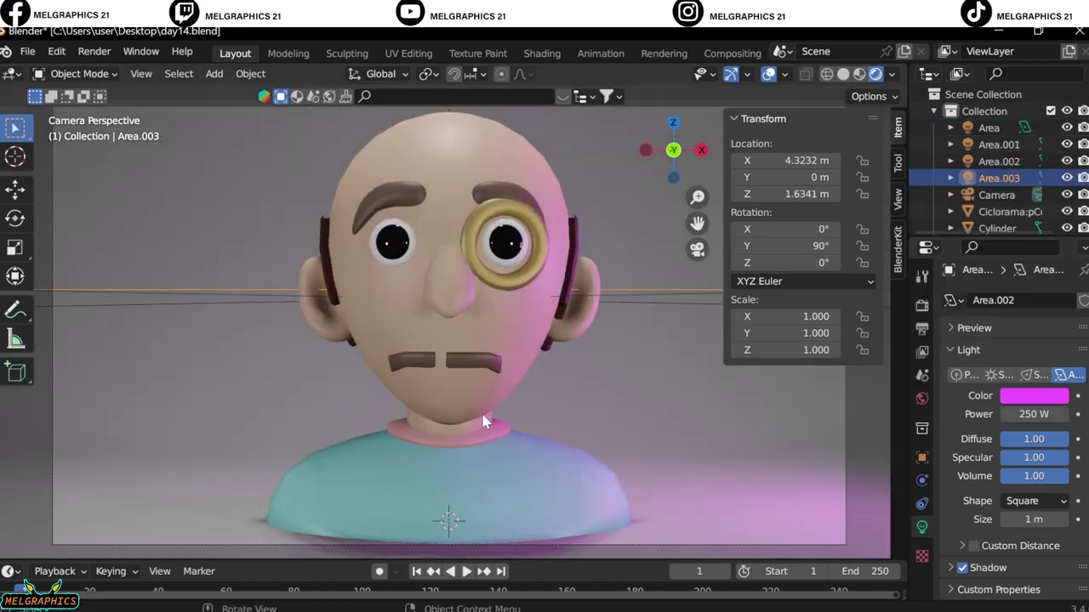
pyautogui.press('Return')
# Step: Tint the Ciclorama backdrop's base color blue
pyautogui.click(570, 422)
pyautogui.click(980, 370)
pyautogui.moveTo(978, 370); pyautogui.dragTo(984, 352)
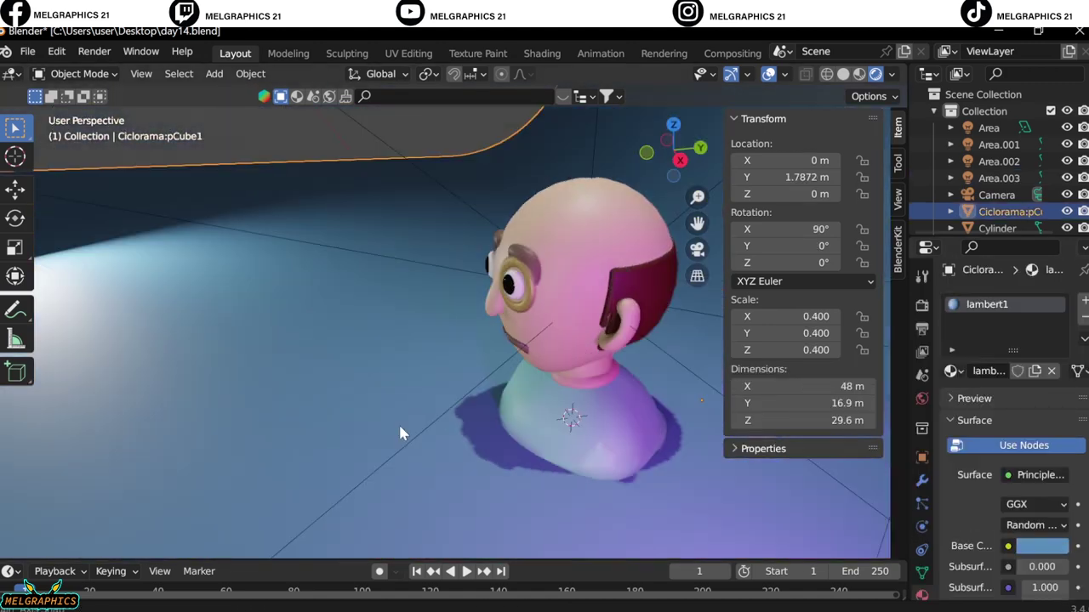
# Step: Render the camera view and save the image as 'day1'
pyautogui.click(94, 51)
pyautogui.click(127, 72)
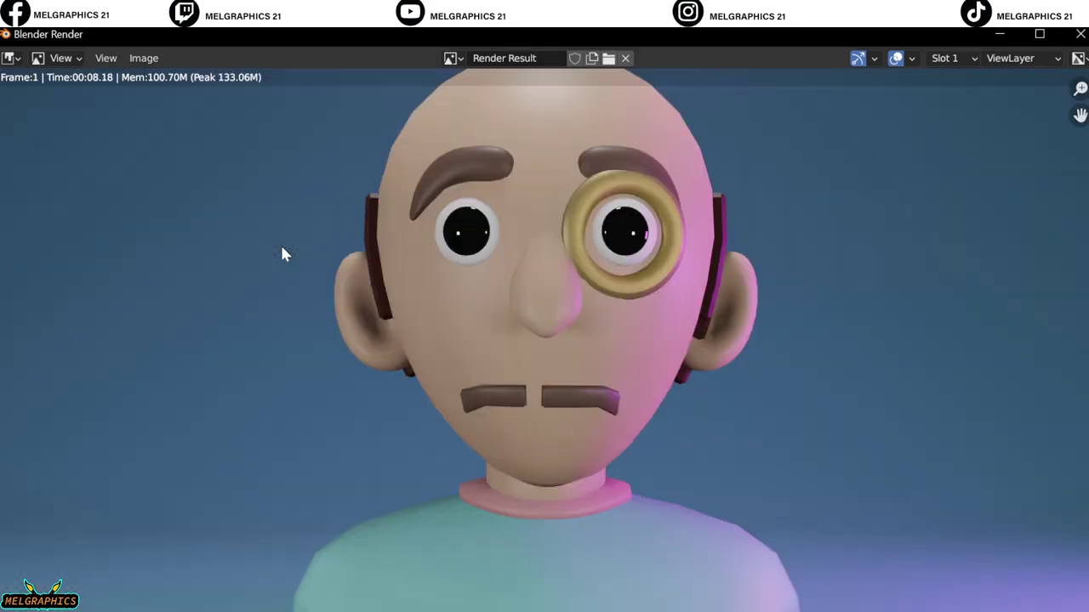
pyautogui.press('Home')
pyautogui.click(144, 58)
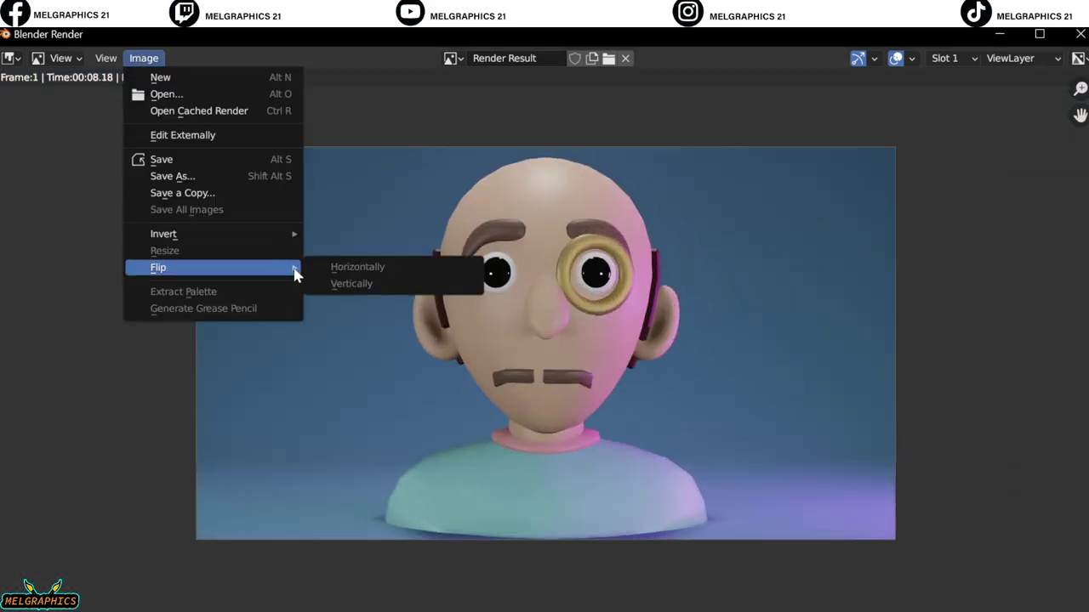
pyautogui.click(153, 176)
pyautogui.click(422, 571)
pyautogui.write('day1')
pyautogui.click(823, 571)
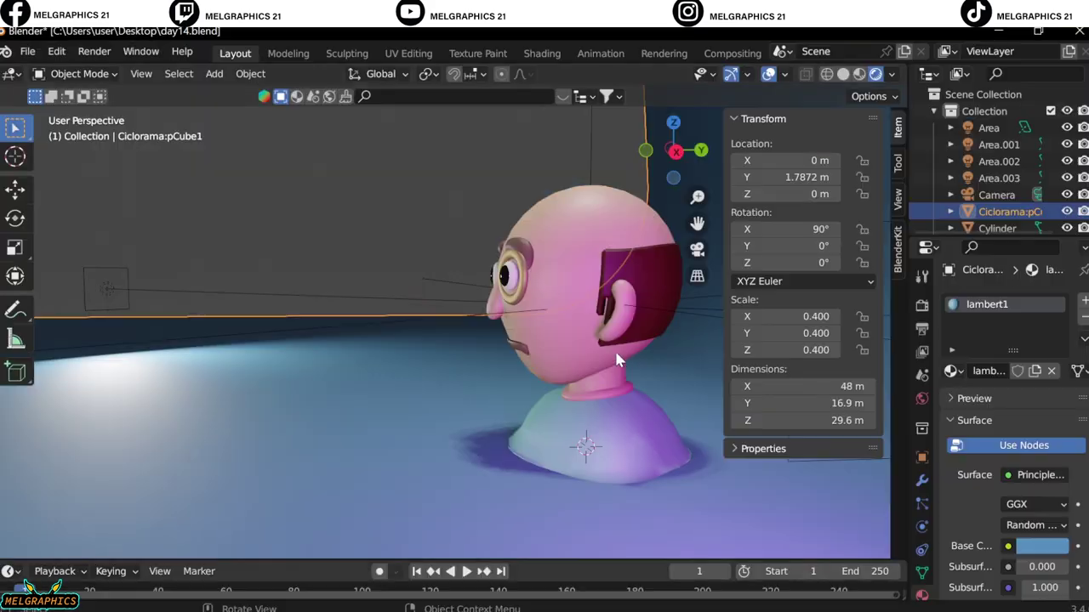